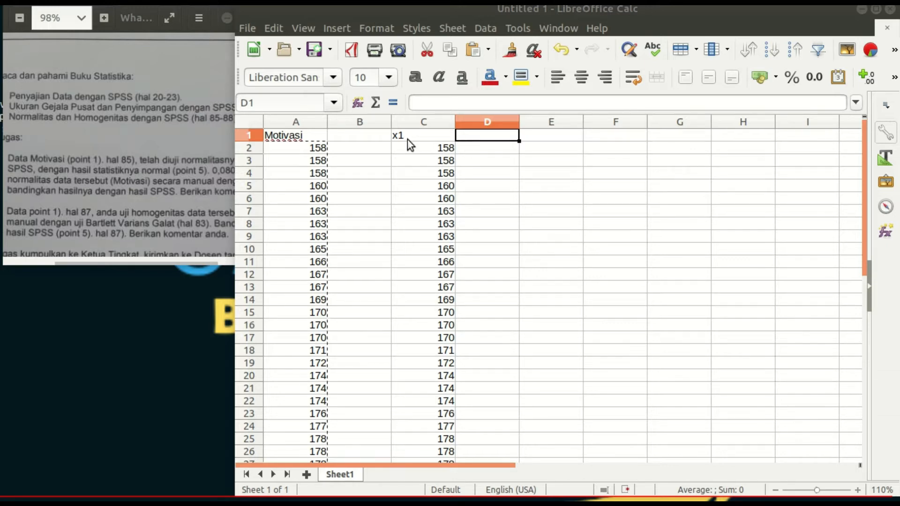
# Sort the x1 values in C2:C31 in ascending order
pyautogui.scroll(-3, 429, 202)
pyautogui.scroll(3, 408, 281)
pyautogui.click(417, 157)
pyautogui.moveTo(420, 145); pyautogui.dragTo(422, 403)
pyautogui.scroll(-3, 428, 348)
pyautogui.scroll(3, 459, 202)
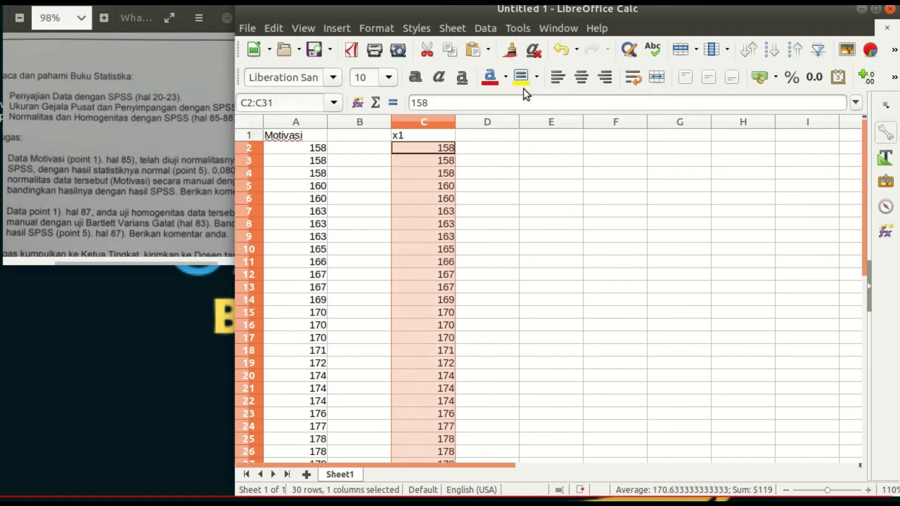
pyautogui.click(478, 31)
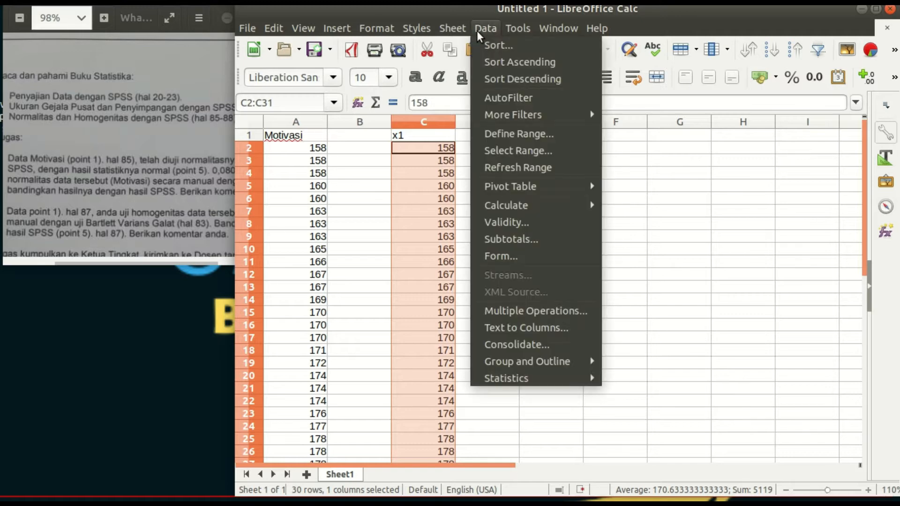
pyautogui.click(507, 64)
pyautogui.click(445, 224)
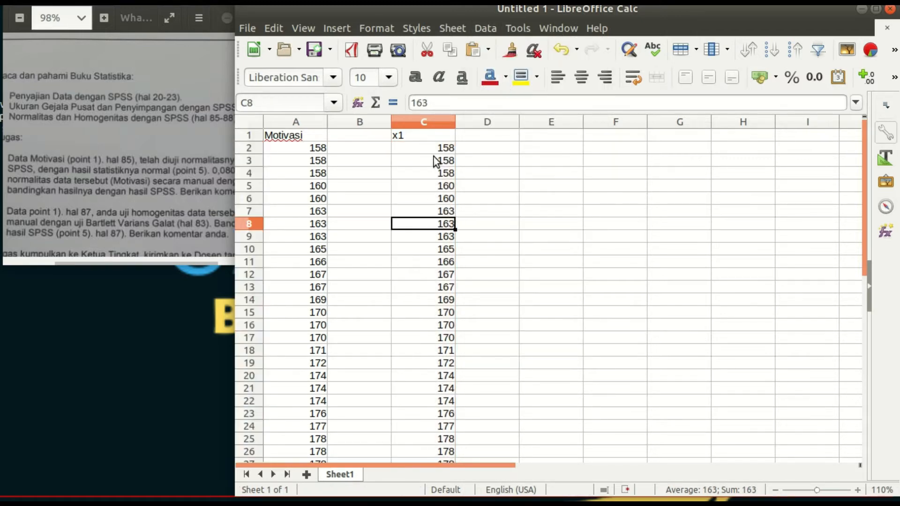
pyautogui.moveTo(432, 148); pyautogui.dragTo(443, 359)
pyautogui.click(487, 338)
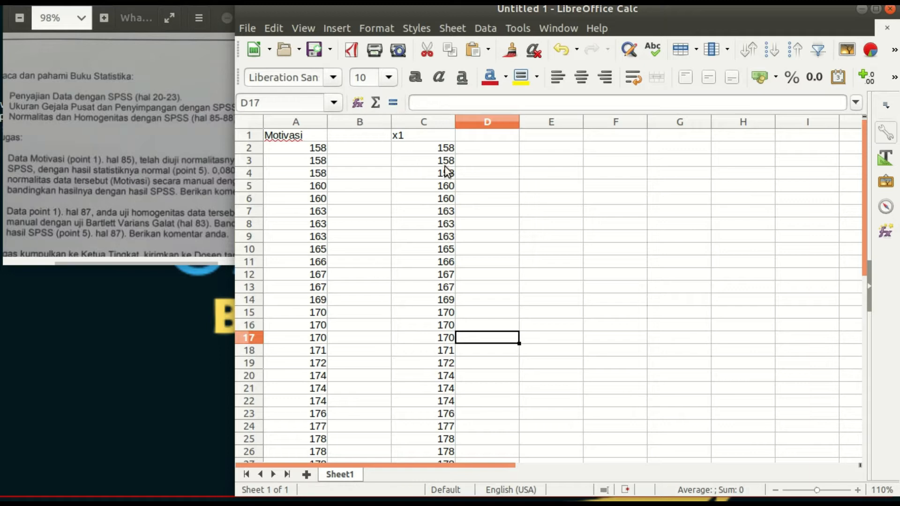
# Enter the column header f1 in cell D1, next to x1
pyautogui.click(476, 134)
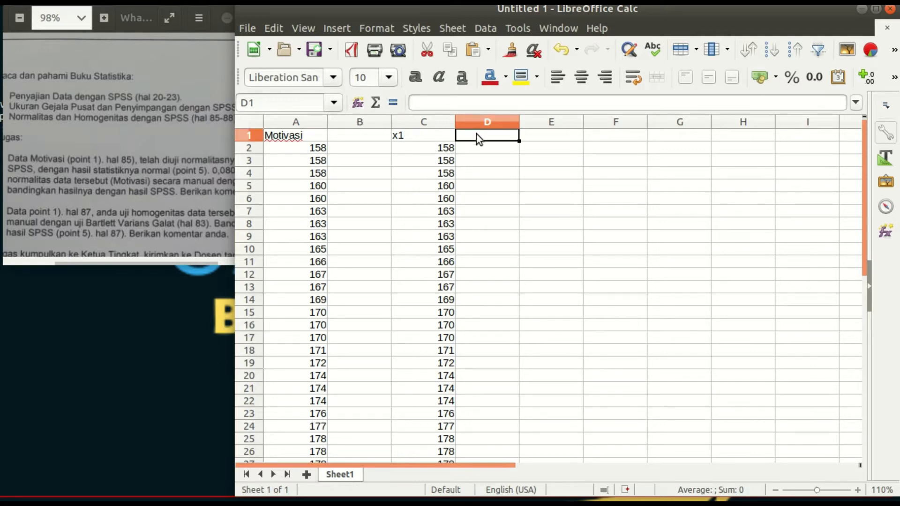
pyautogui.write('f1')
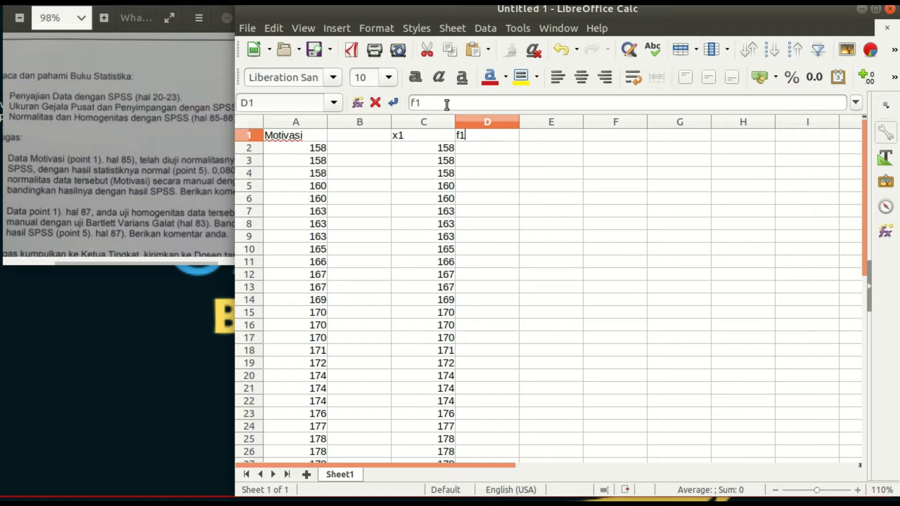
pyautogui.press('Return')
pyautogui.click(441, 152)
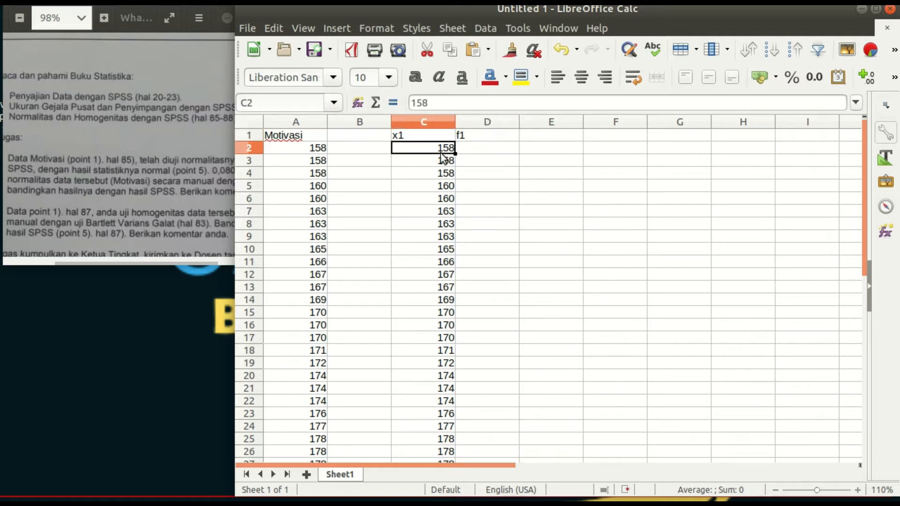
pyautogui.click(487, 142)
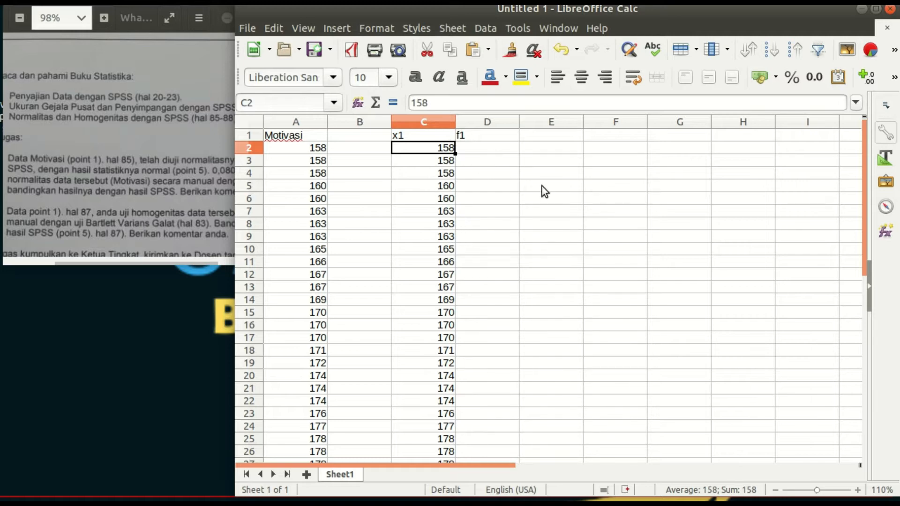
pyautogui.click(494, 184)
pyautogui.click(493, 161)
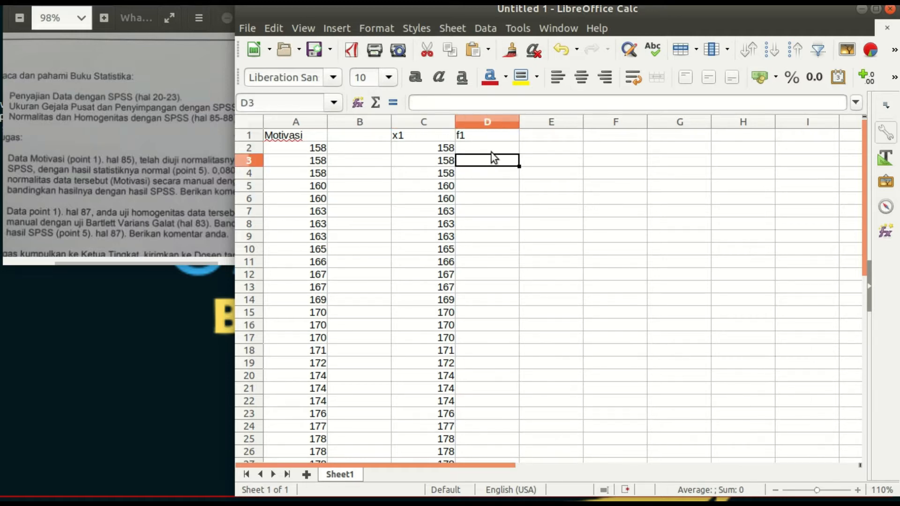
pyautogui.click(491, 152)
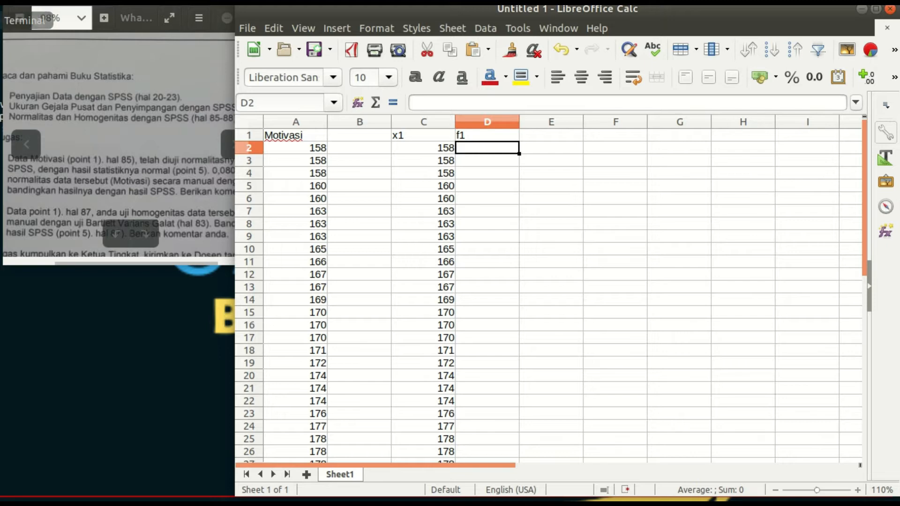
pyautogui.scroll(-2, 464, 225)
pyautogui.scroll(2, 469, 215)
# Switch to the terminal and launch R with the command "R start"
pyautogui.hotkey('alt', 'Tab')
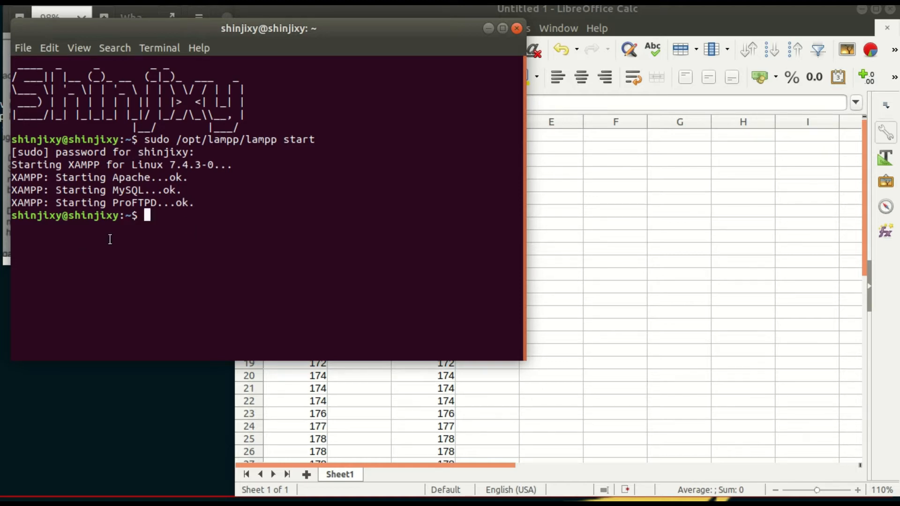
pyautogui.write('R start')
pyautogui.press('Return')
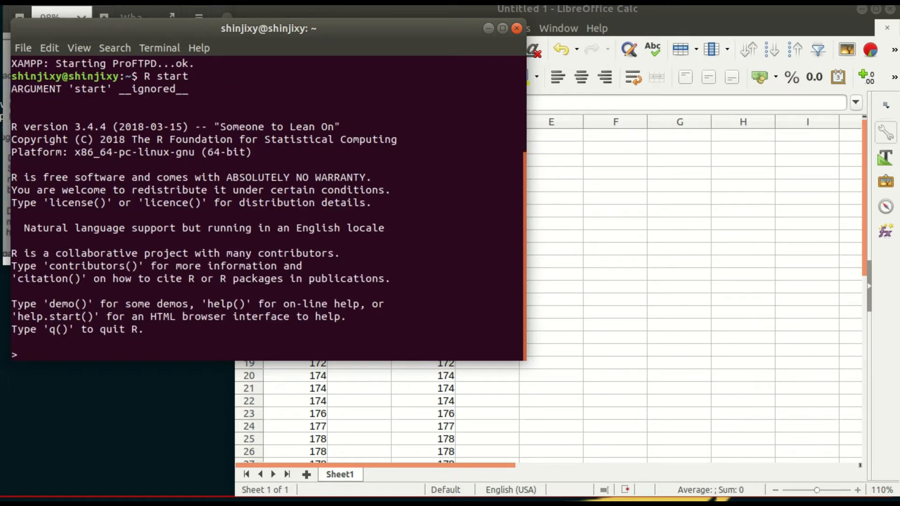
# Assign the copied, comma-separated spreadsheet scores from 158 to 191 to an R vector named Motivasi using c()
pyautogui.write('Motivasi <-')
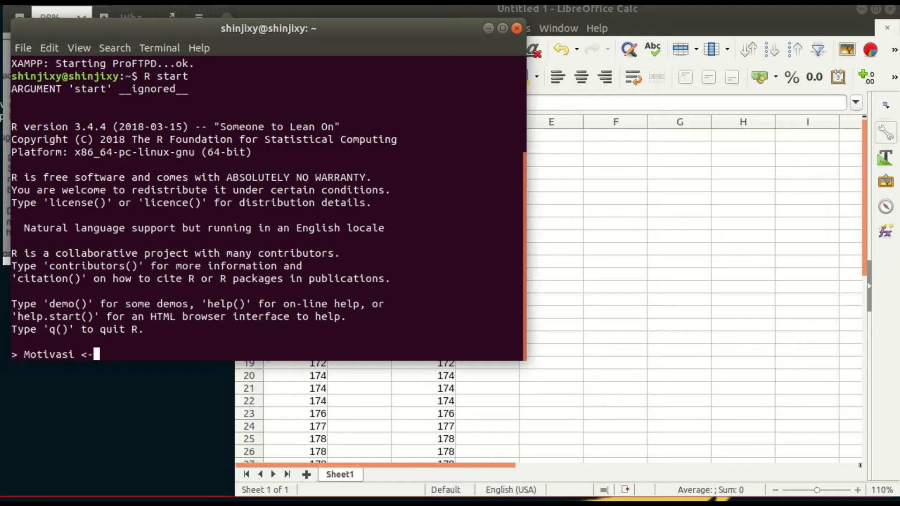
pyautogui.write(' c(')
pyautogui.click(488, 28)
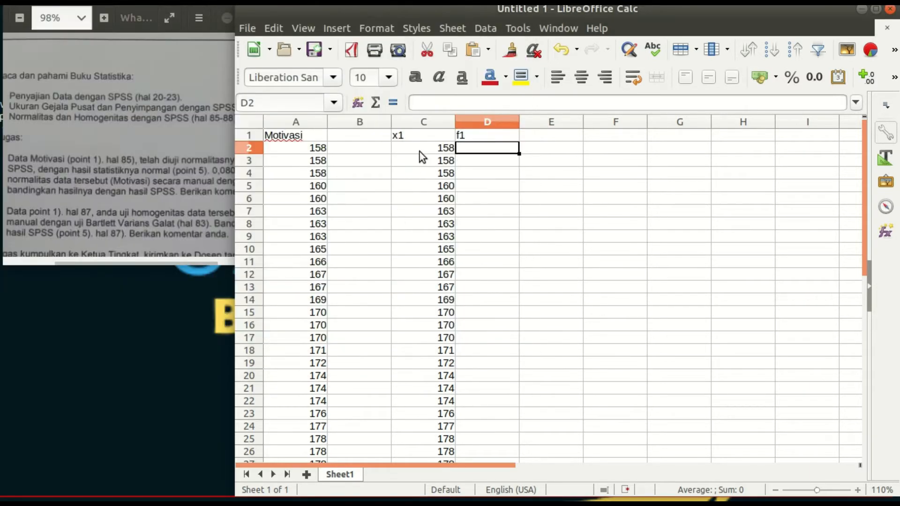
pyautogui.moveTo(420, 152); pyautogui.dragTo(422, 233)
pyautogui.click(504, 209)
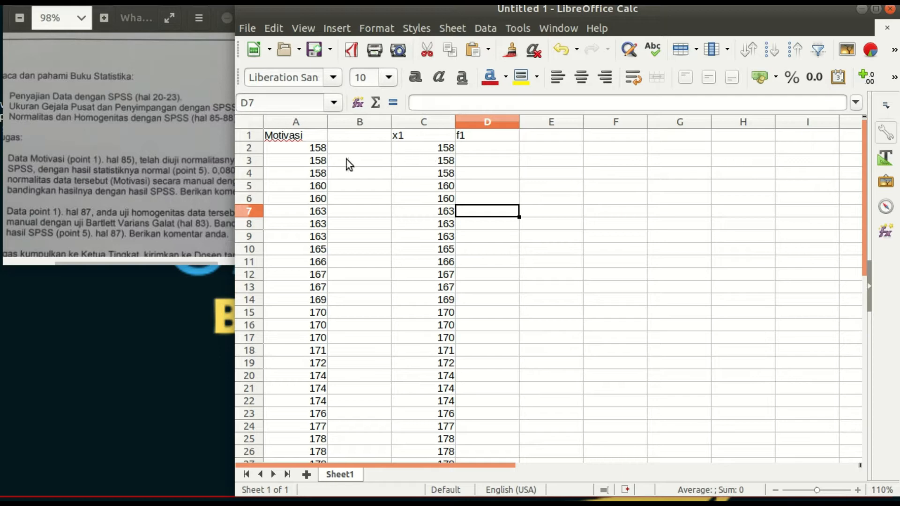
pyautogui.click(1, 18)
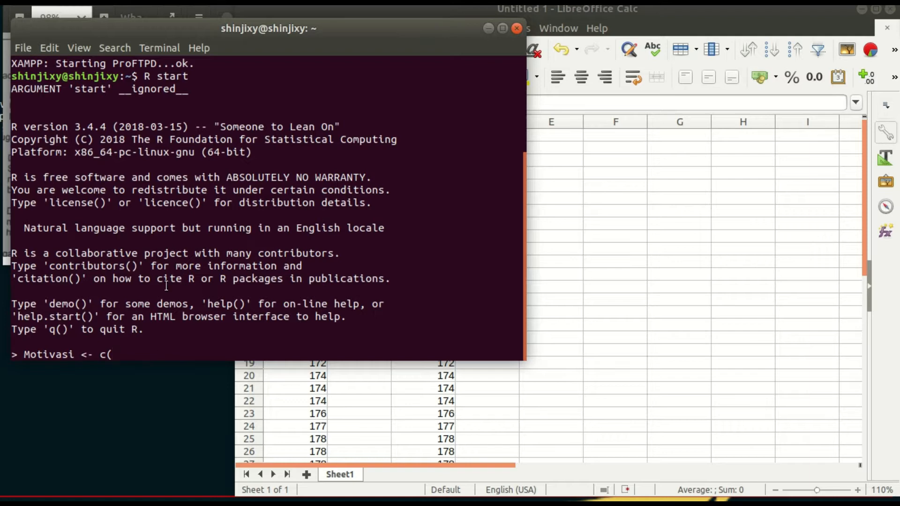
pyautogui.rightClick(133, 354)
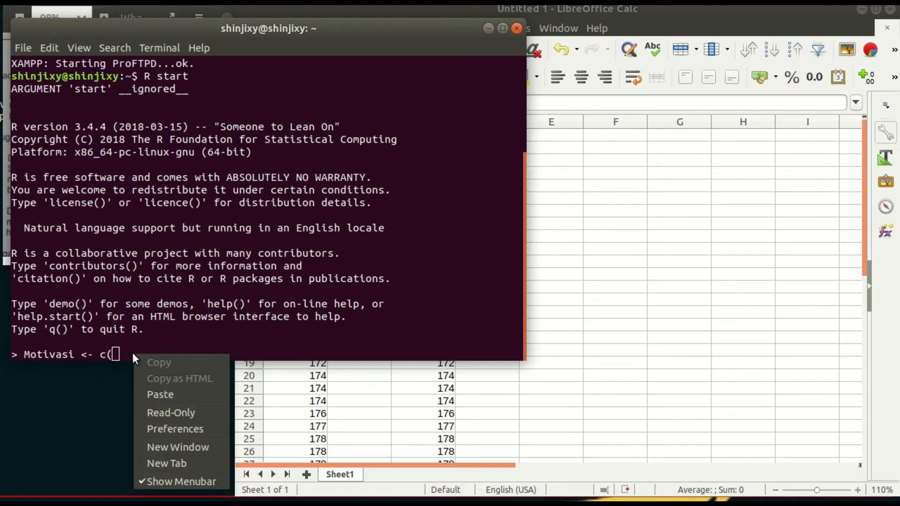
pyautogui.click(151, 392)
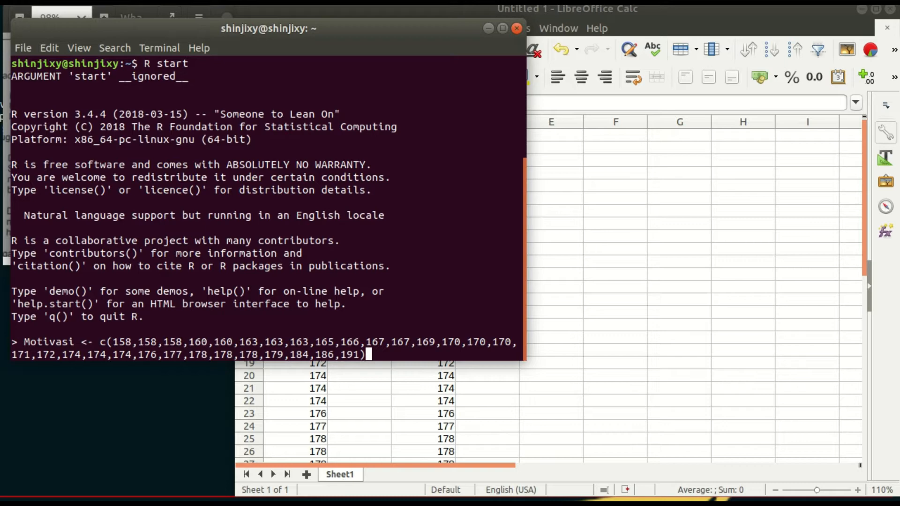
pyautogui.write(')')
pyautogui.press('Return')
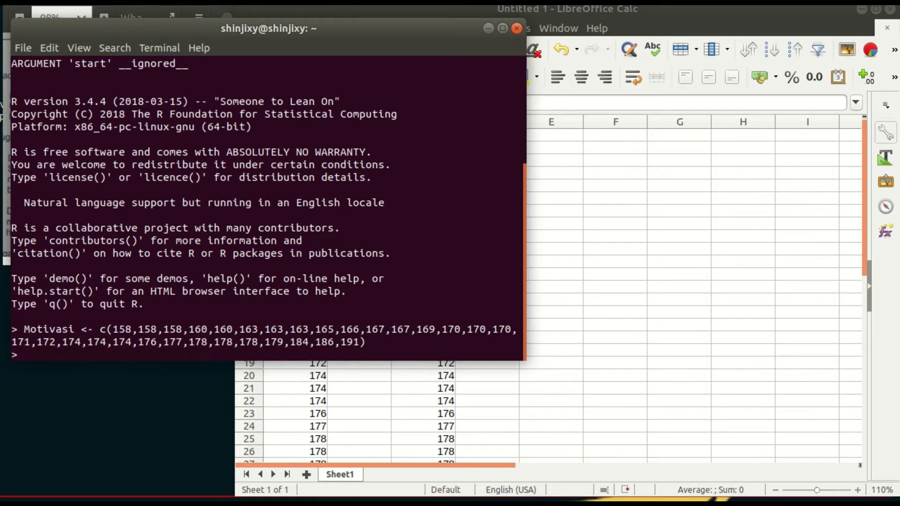
# Print the Motivasi vector in R and tabulate its value frequencies with table(Motivasi)
pyautogui.write('Motivasi')
pyautogui.press('Return')
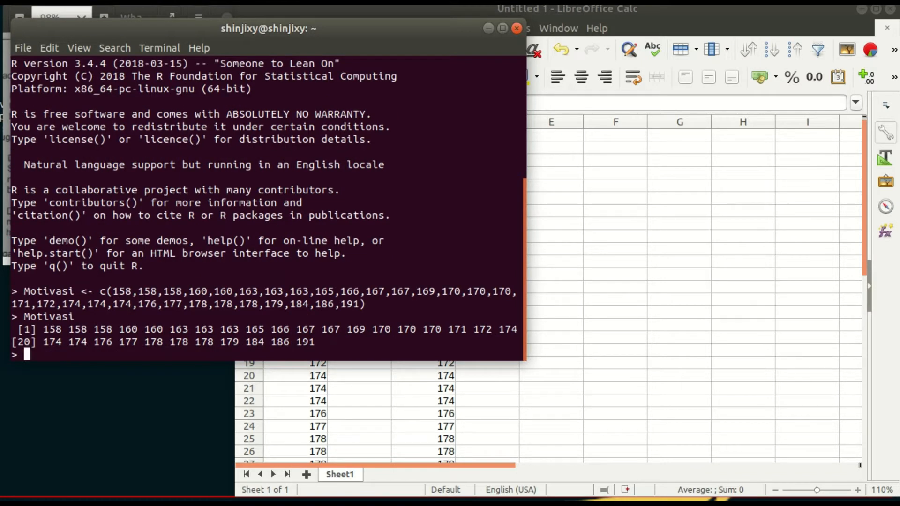
pyautogui.write('table(Motivasi)')
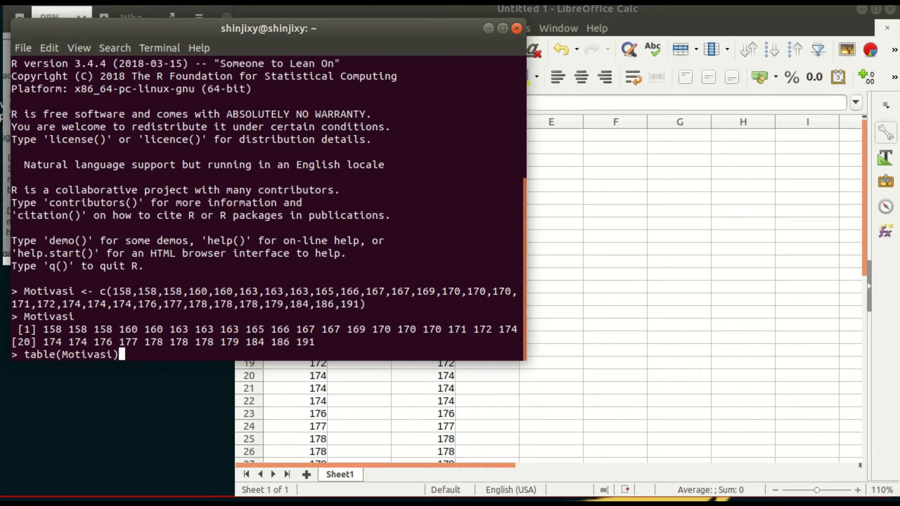
pyautogui.press('Return')
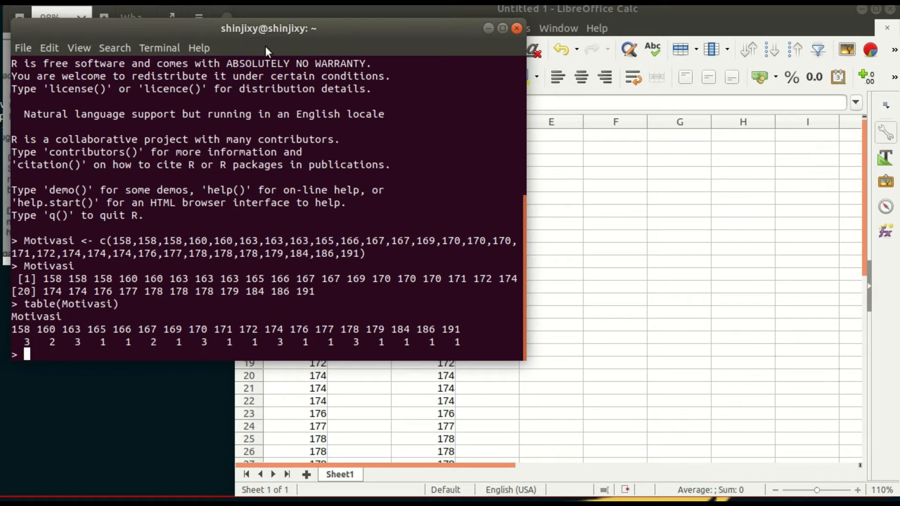
# Move the terminal window aside to expose column D of the spreadsheet and enter the frequency 3 in cell D2
pyautogui.moveTo(520, 127); pyautogui.dragTo(216, 130)
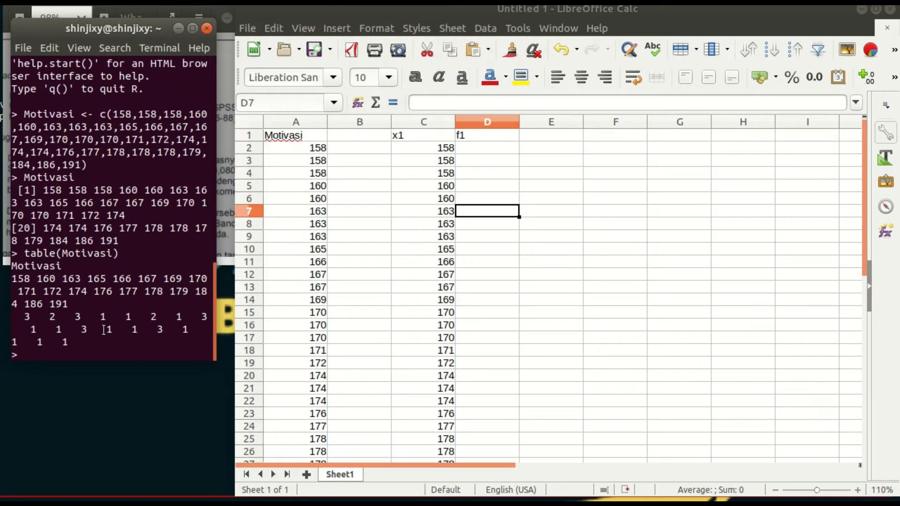
pyautogui.moveTo(216, 225); pyautogui.dragTo(517, 248)
pyautogui.moveTo(395, 26); pyautogui.dragTo(304, 60)
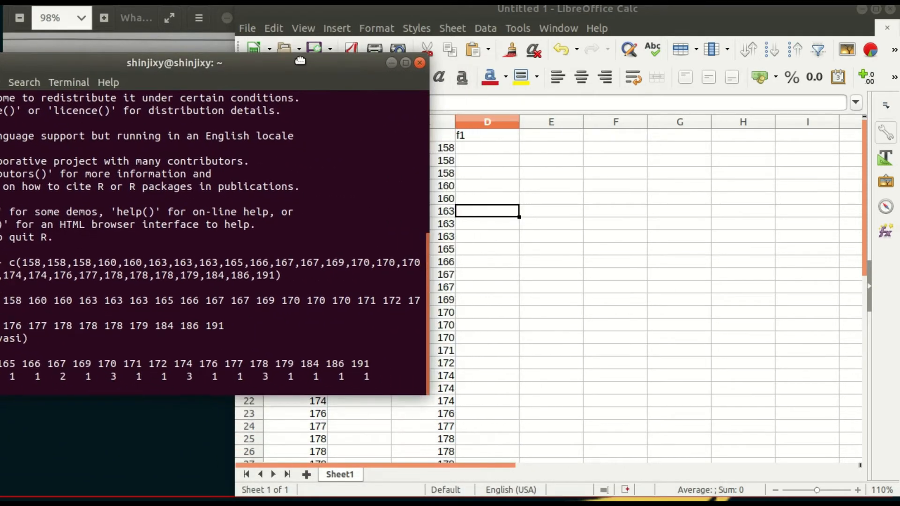
pyautogui.click(491, 152)
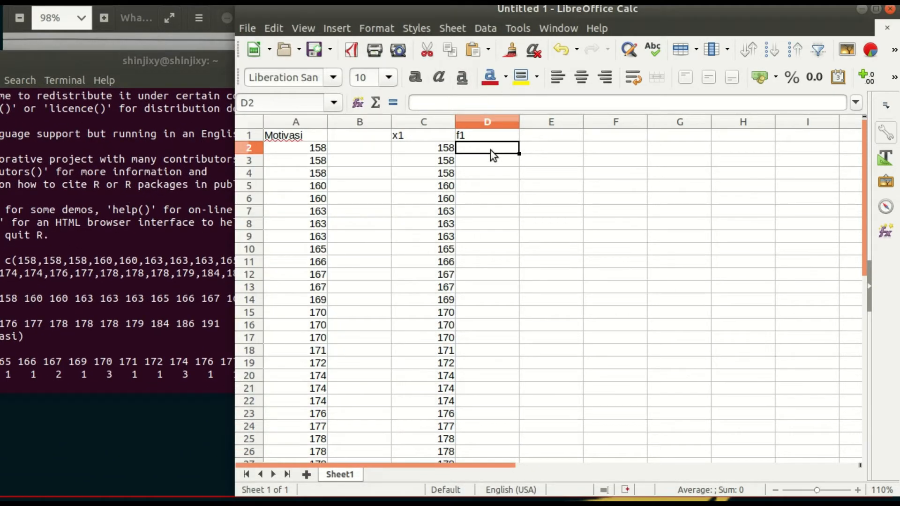
pyautogui.write('3')
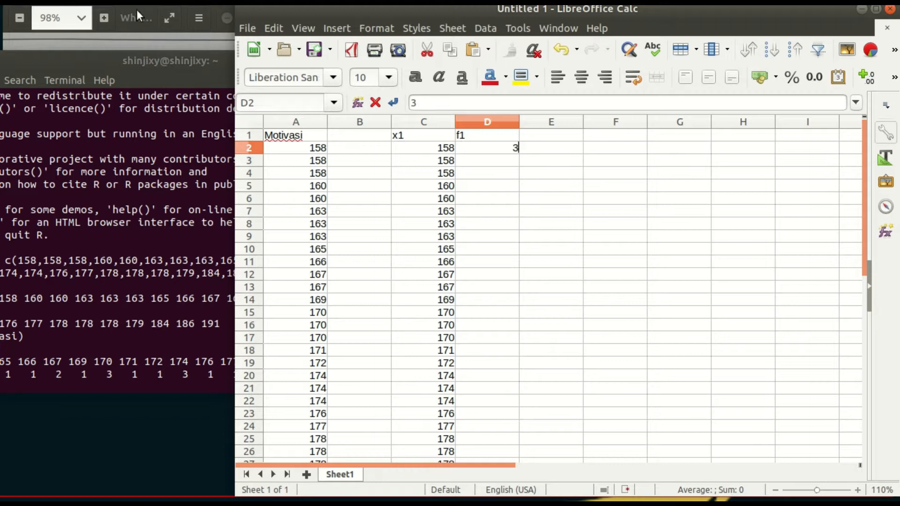
# Bring the R terminal to the front and reposition it so the whole frequency table can be read
pyautogui.click(176, 60)
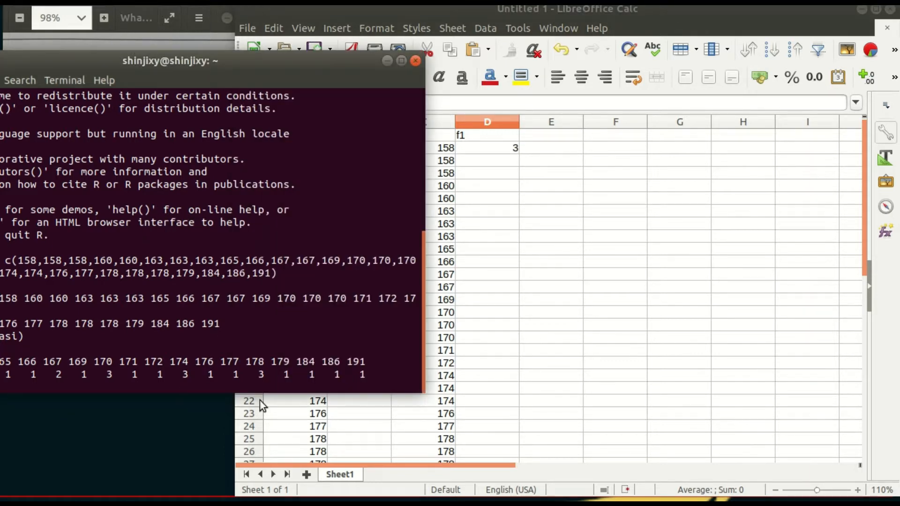
pyautogui.moveTo(280, 71); pyautogui.dragTo(372, 78)
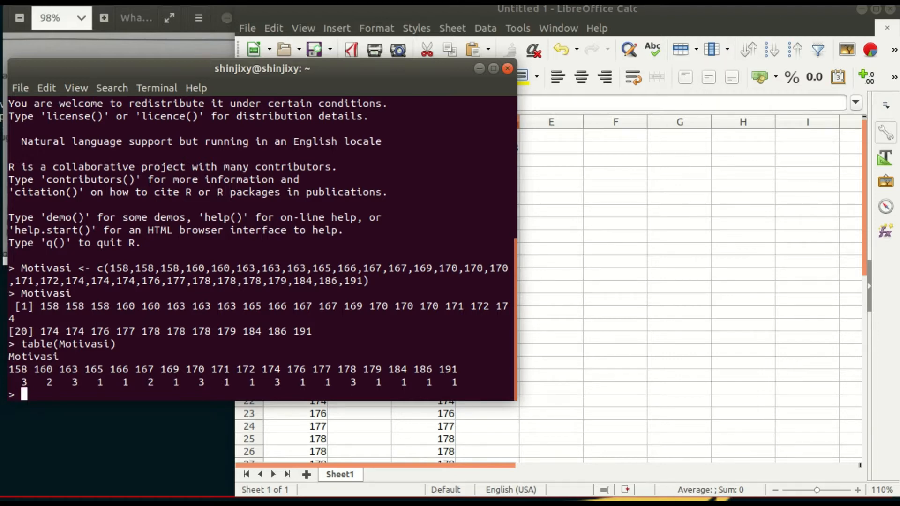
pyautogui.click(797, 2)
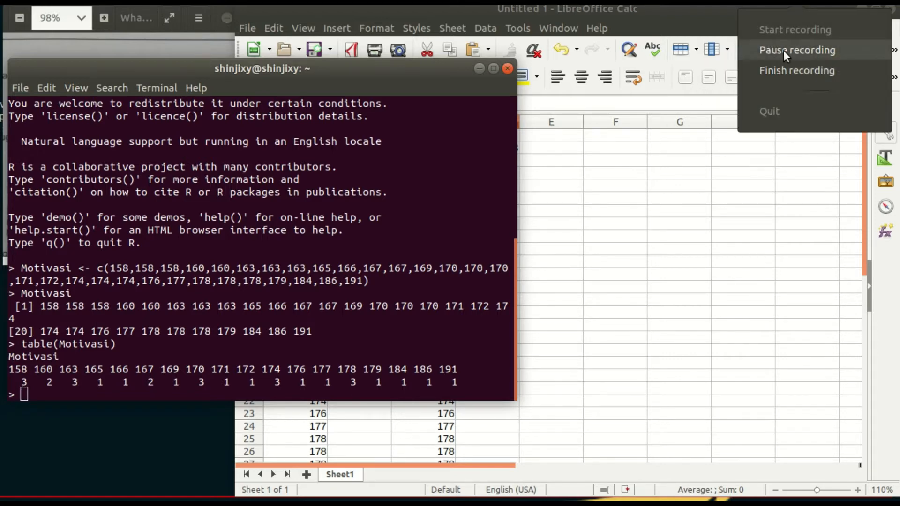
pyautogui.click(786, 51)
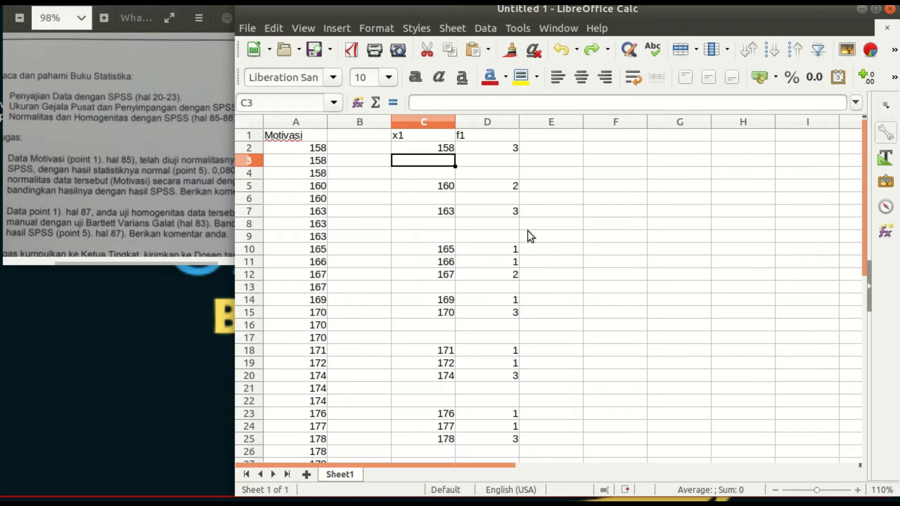
# Examine the distinct x1 values and their f1 frequencies in columns C and D down to row 31
pyautogui.scroll(-4, 528, 230)
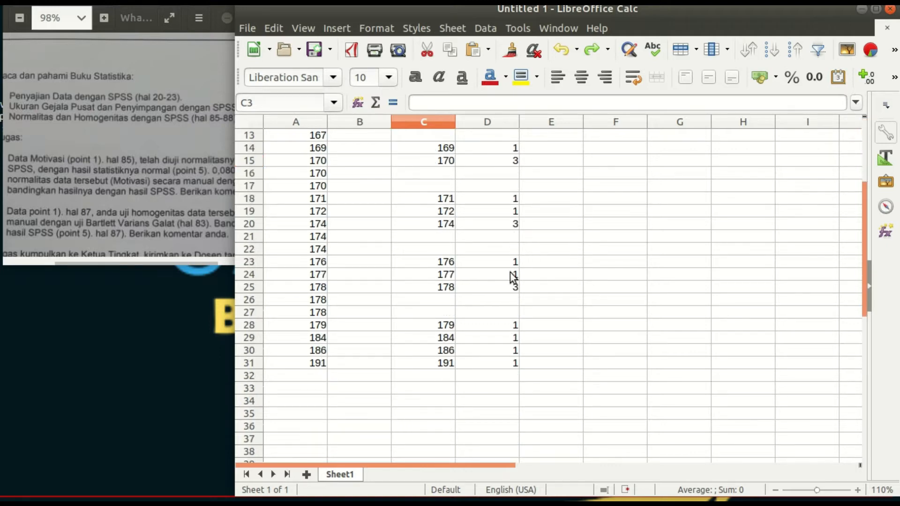
pyautogui.scroll(4, 513, 348)
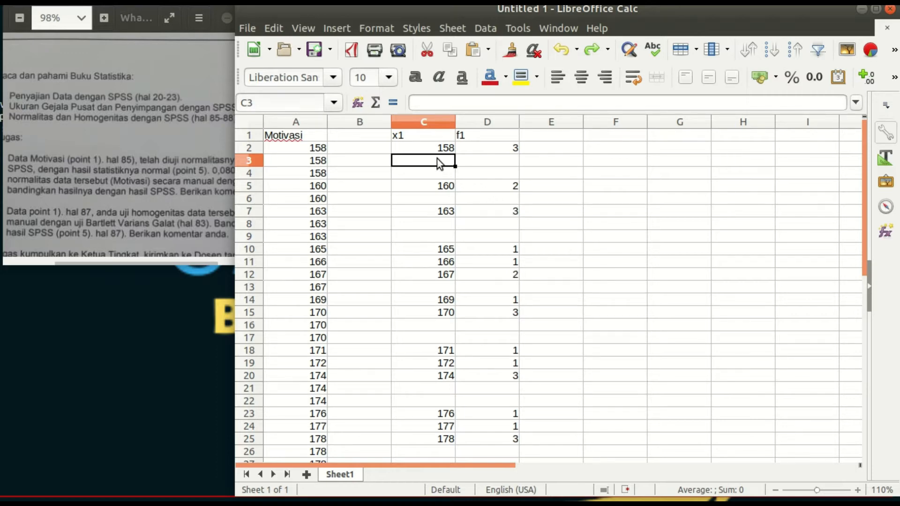
pyautogui.moveTo(443, 160); pyautogui.dragTo(483, 176)
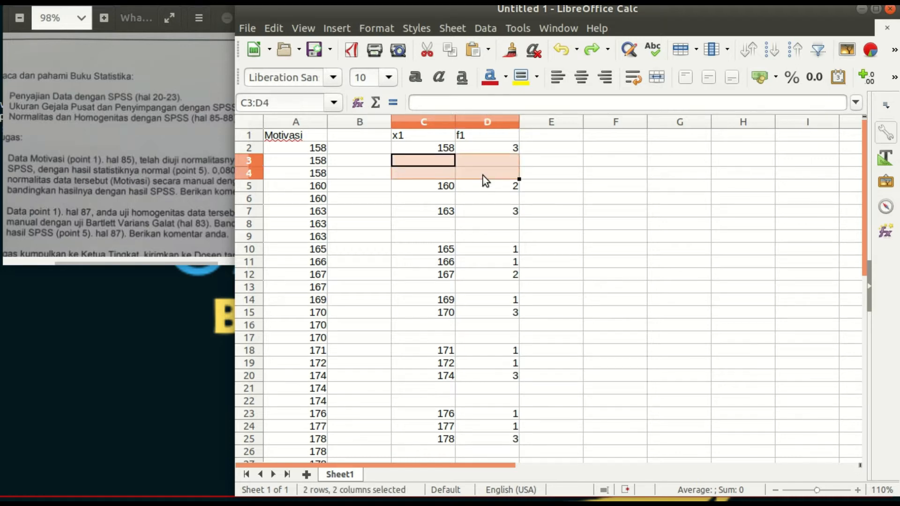
pyautogui.click(432, 162)
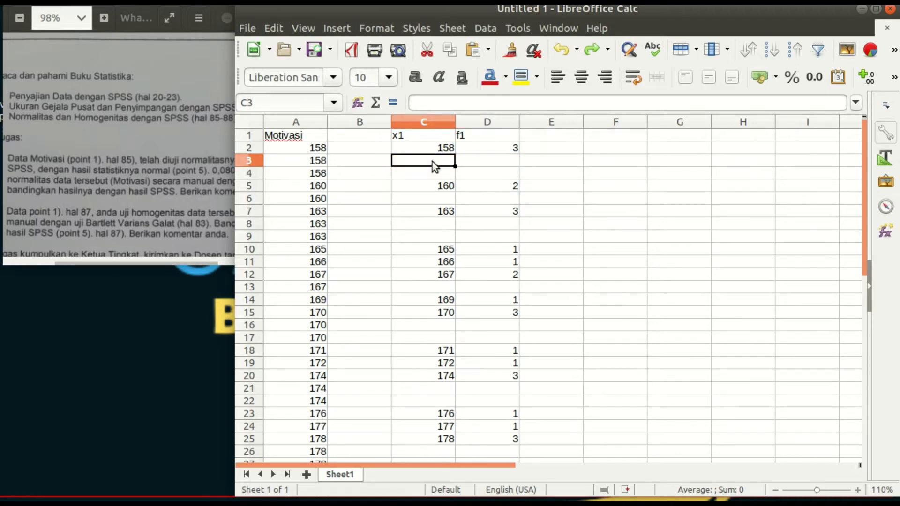
pyautogui.rightClick(432, 161)
pyautogui.click(638, 272)
pyautogui.hotkey('ctrl', 'End')
pyautogui.scroll(6, 518, 281)
pyautogui.scroll(-6, 512, 295)
pyautogui.click(510, 291)
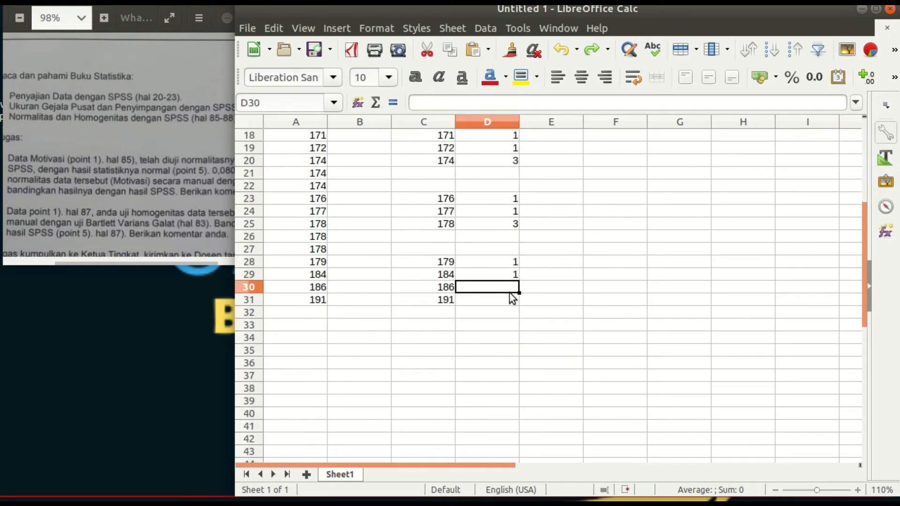
# Redo the undone changes, restoring frequency 1 in D30 and D31 and the removal of the duplicate-value rows
pyautogui.scroll(7, 510, 293)
pyautogui.hotkey('ctrl', 'y')
pyautogui.hotkey('ctrl', 'y')
pyautogui.hotkey('ctrl', 'y')
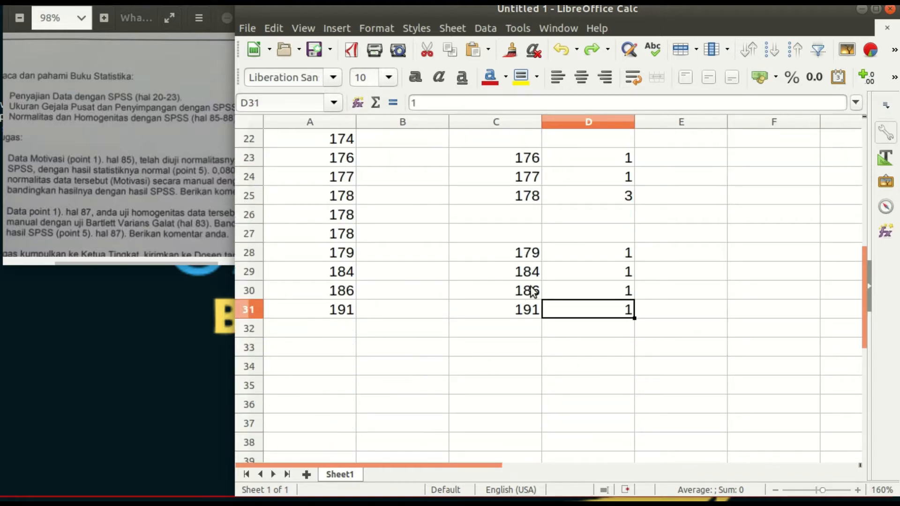
pyautogui.scroll(4, 533, 286)
pyautogui.scroll(7, 538, 282)
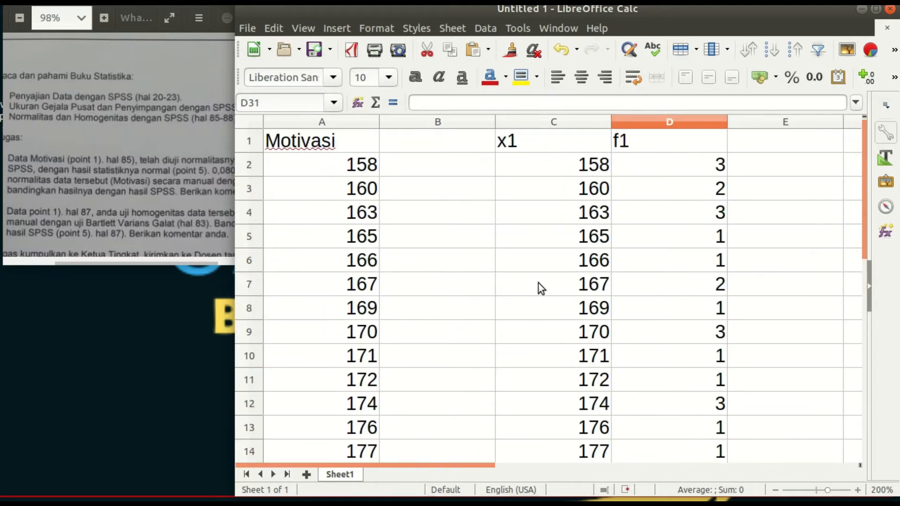
# Review the condensed x1 and f1 table from row 1 to row 19 at a zoom showing all rows
pyautogui.scroll(-9, 539, 283)
pyautogui.scroll(-1, 538, 283)
pyautogui.scroll(-3, 538, 282)
pyautogui.scroll(3, 541, 380)
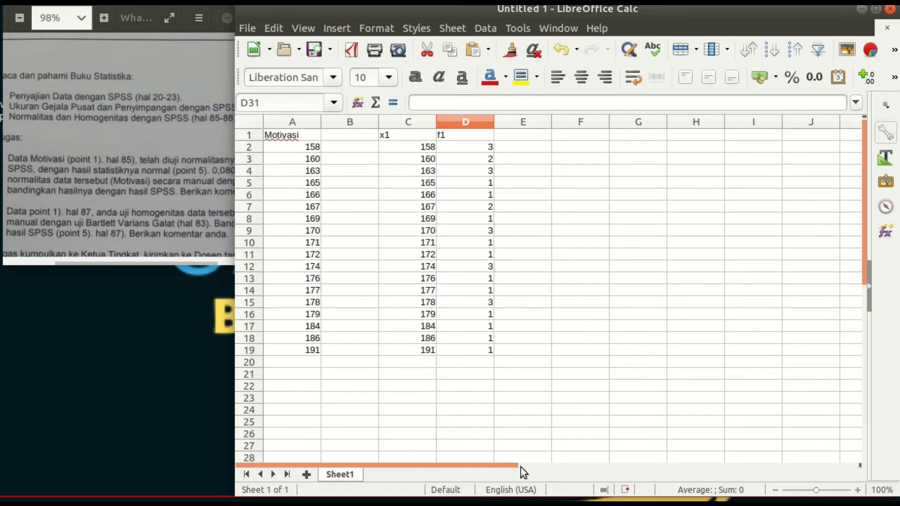
pyautogui.scroll(4, 770, 465)
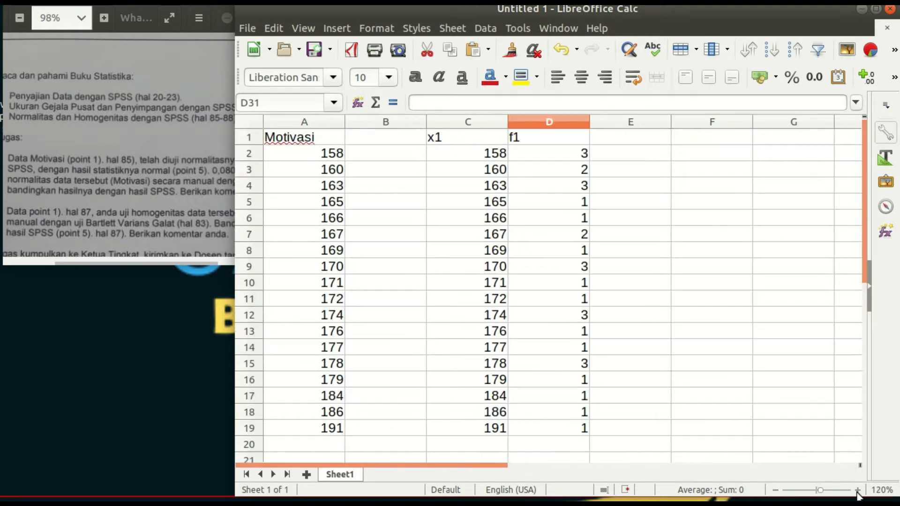
pyautogui.scroll(-2, 750, 432)
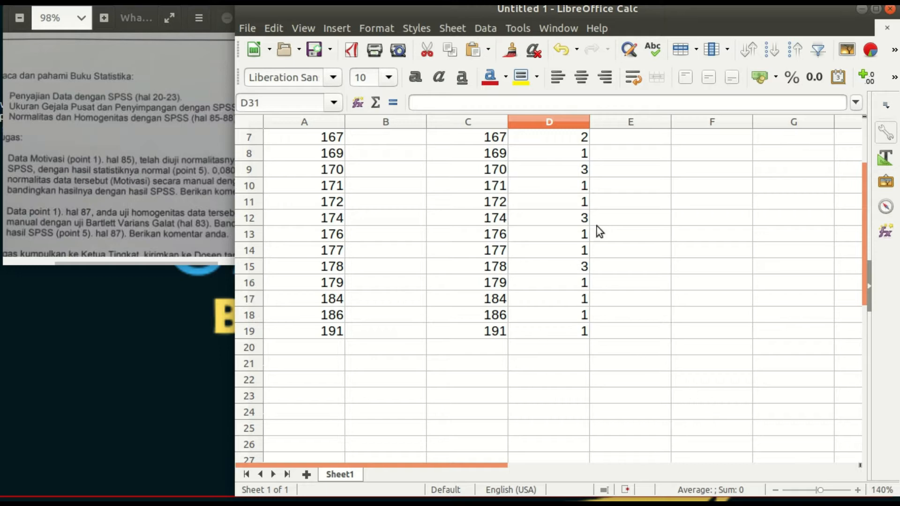
pyautogui.scroll(2, 597, 227)
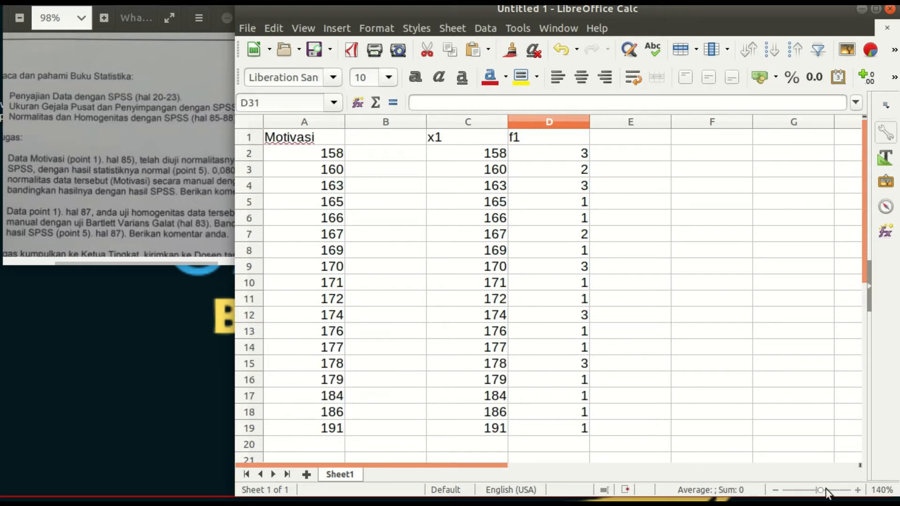
pyautogui.click(775, 489)
pyautogui.click(775, 489)
pyautogui.click(775, 490)
# Add the column header fkum in cell E1, beside f1, for the cumulative frequencies
pyautogui.click(567, 196)
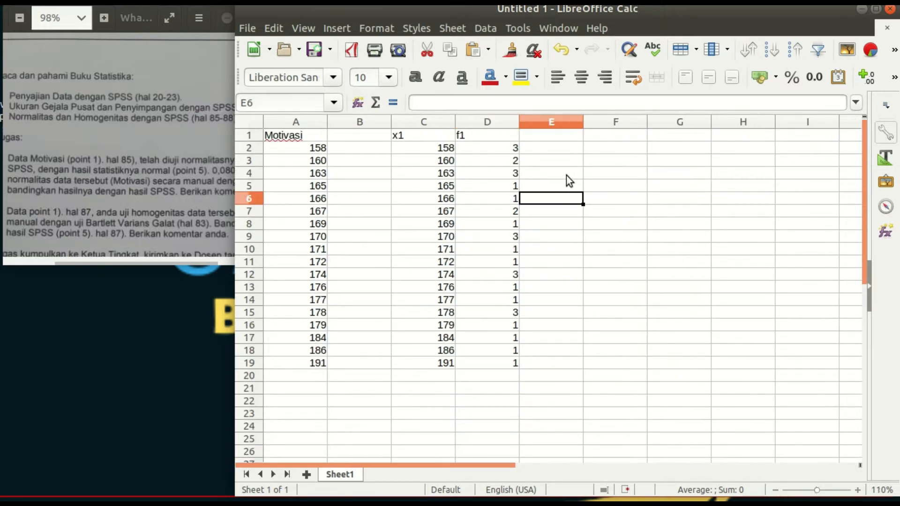
pyautogui.click(566, 161)
pyautogui.click(566, 139)
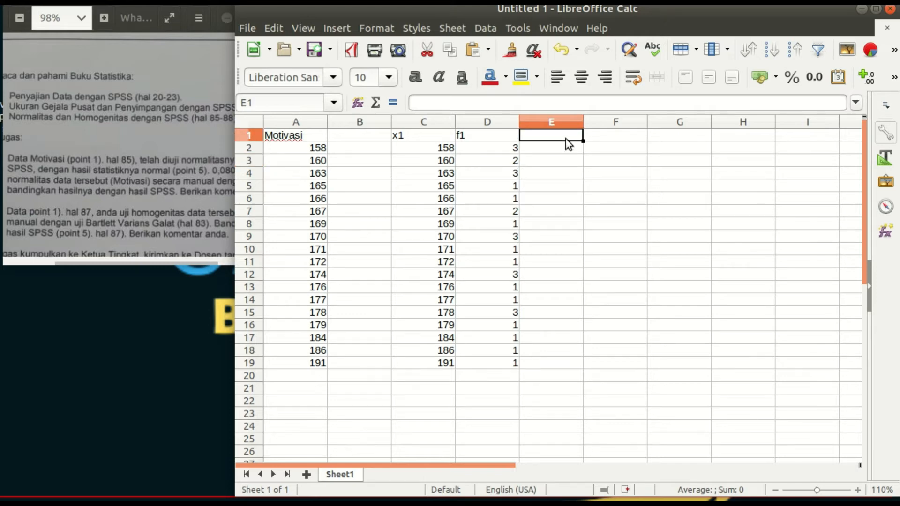
pyautogui.write('fkum')
pyautogui.press('Return')
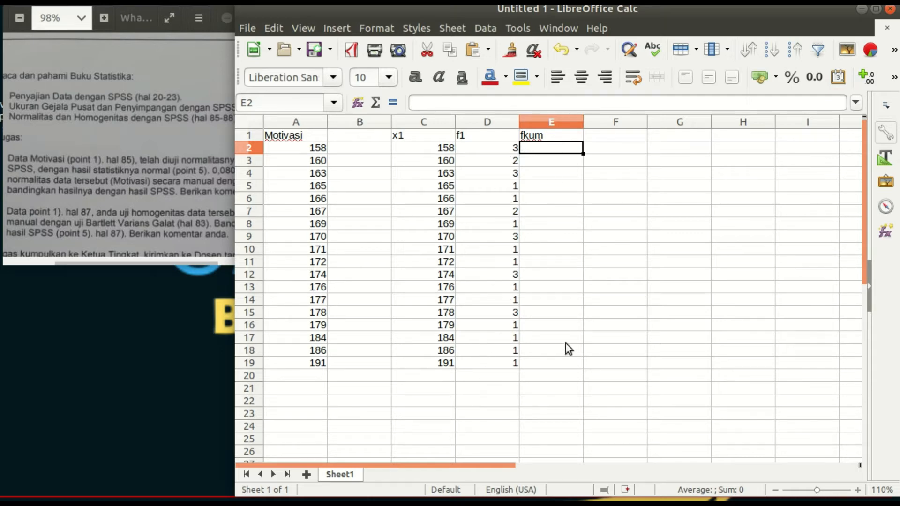
# Total the f1 frequencies in cell D20 with the formula =SUM(D2:D19)
pyautogui.click(566, 363)
pyautogui.click(501, 361)
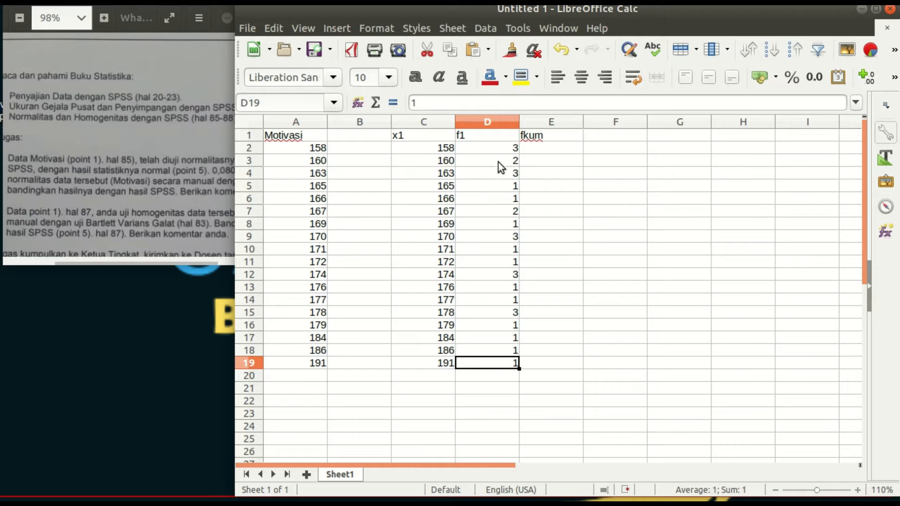
pyautogui.moveTo(494, 145); pyautogui.dragTo(496, 353)
pyautogui.click(500, 375)
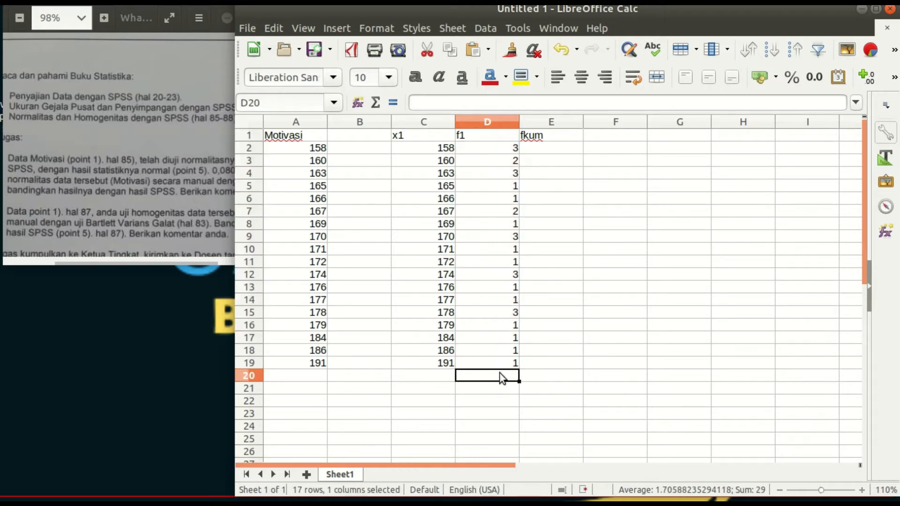
pyautogui.write('=')
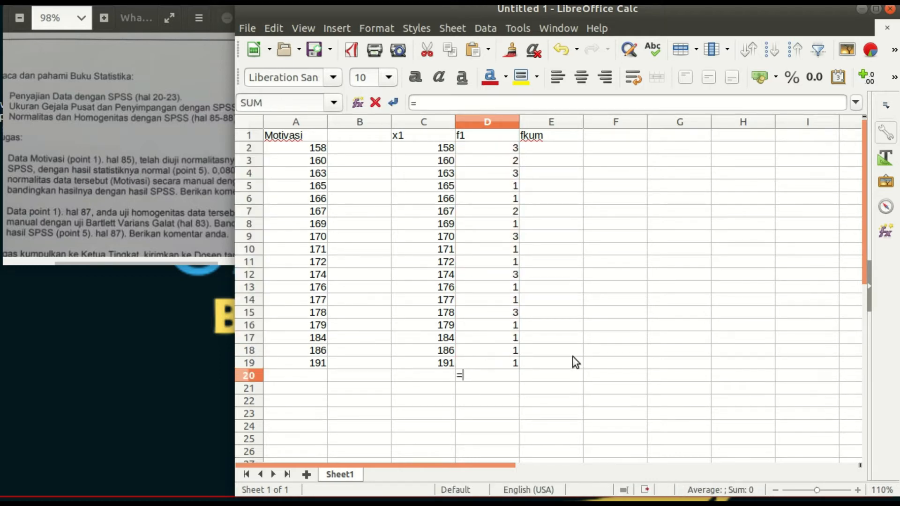
pyautogui.write('SUM(')
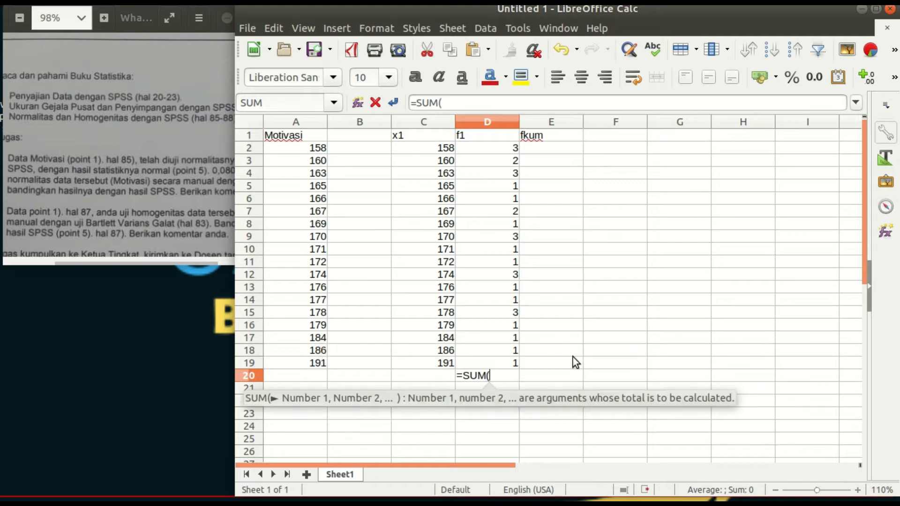
pyautogui.moveTo(485, 147); pyautogui.dragTo(492, 362)
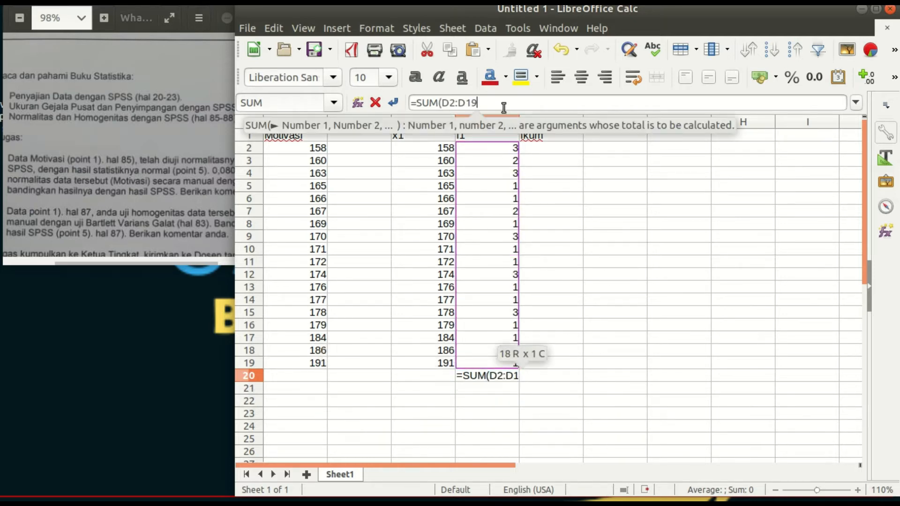
pyautogui.write(')')
pyautogui.press('Return')
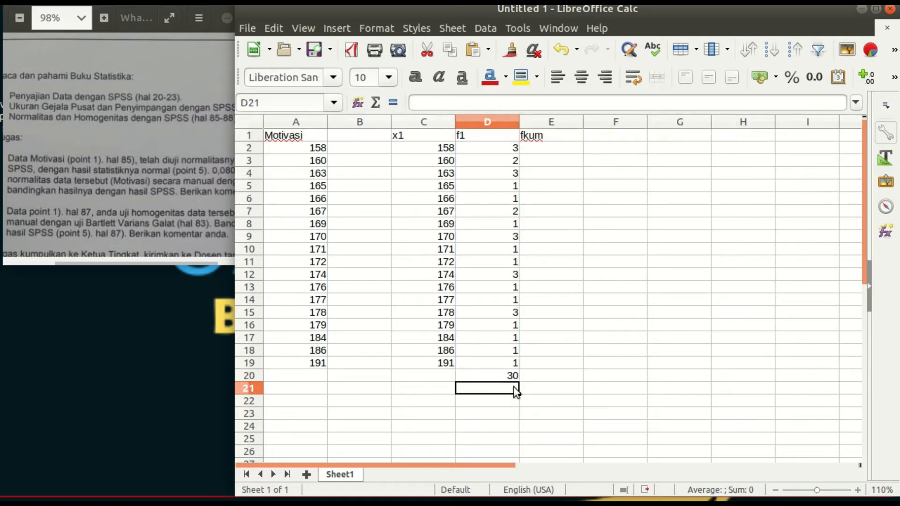
# Enter the first two cumulative frequencies under fkum, 3 in E2 and 5 in E3
pyautogui.click(555, 150)
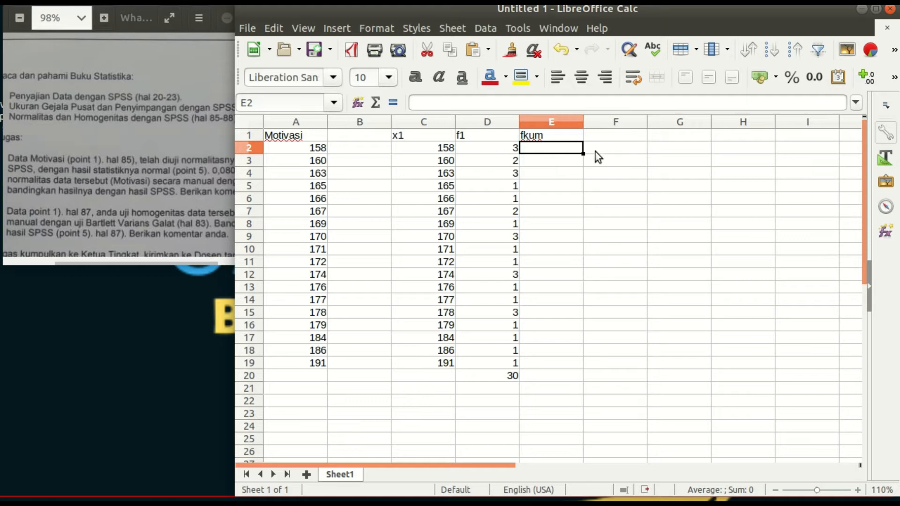
pyautogui.write('3')
pyautogui.press('Return')
pyautogui.write('4')
pyautogui.press('Return')
pyautogui.press('Up')
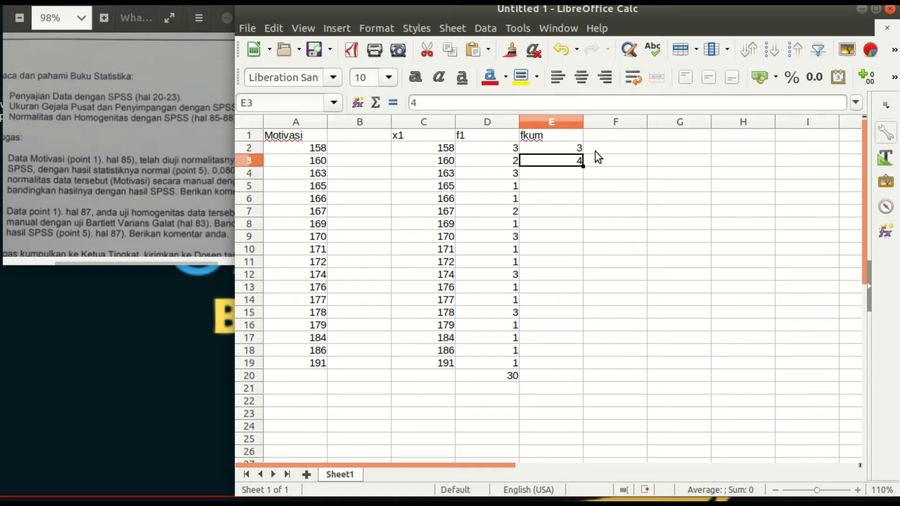
pyautogui.write('5')
pyautogui.press('Return')
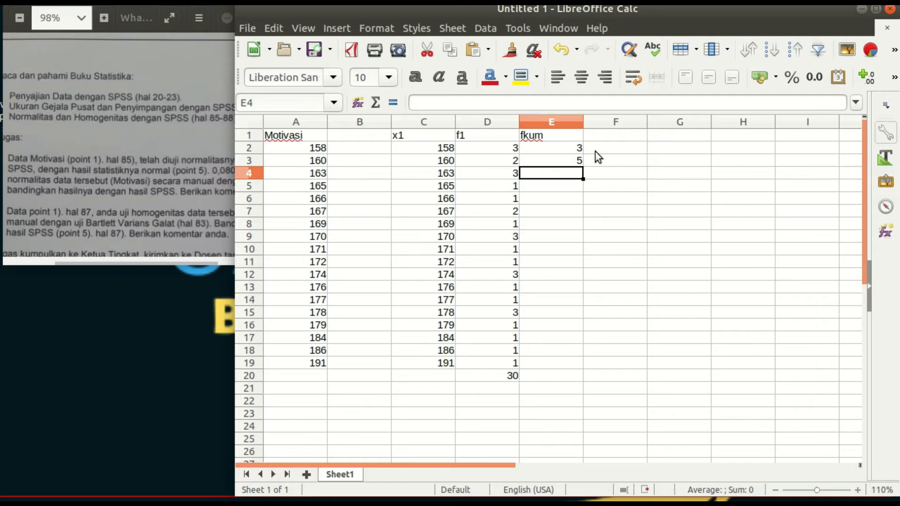
# Fill fkum cells E4 to E9 with the cumulative frequencies 8, 9, 10, 12, 13 and 16
pyautogui.write('8')
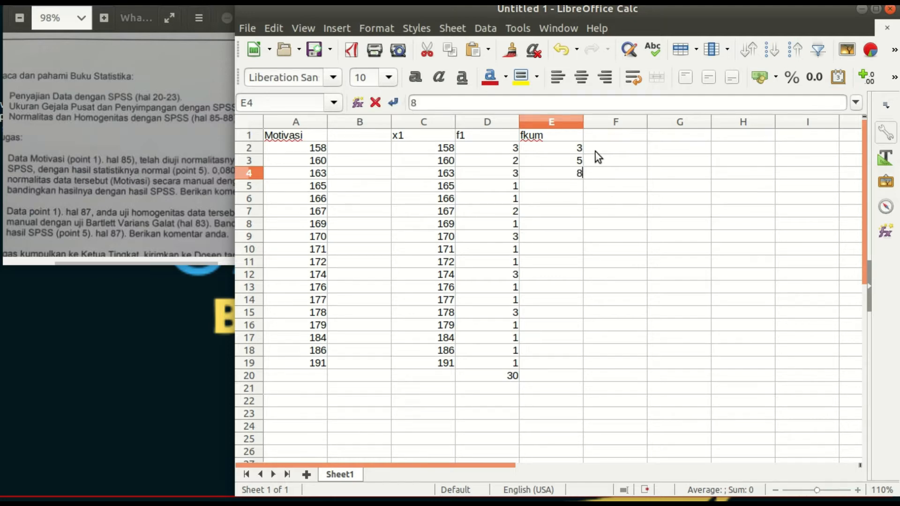
pyautogui.press('Return')
pyautogui.write('9')
pyautogui.press('Return')
pyautogui.write('10')
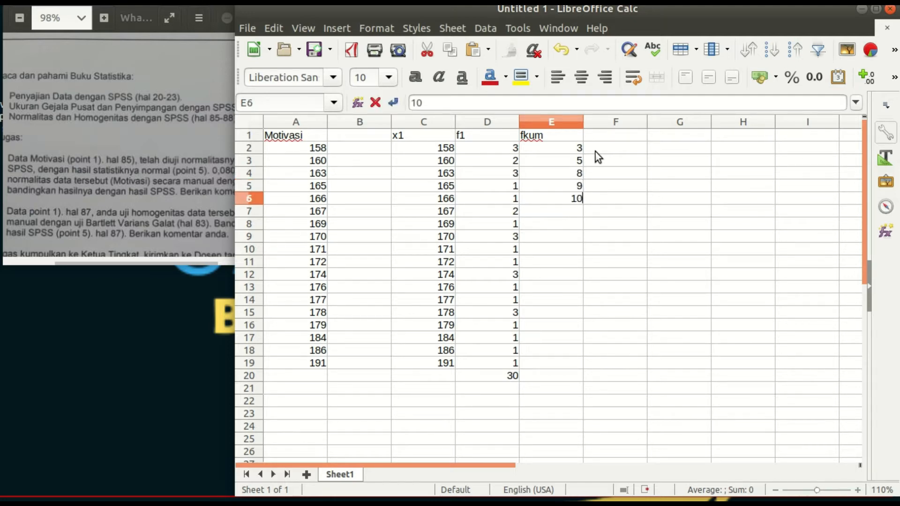
pyautogui.press('Return')
pyautogui.write('12')
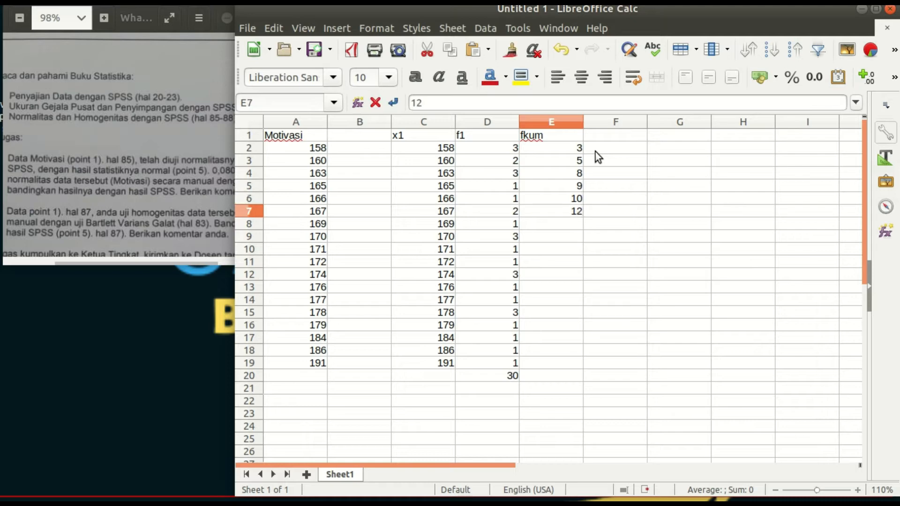
pyautogui.press('Return')
pyautogui.write('13')
pyautogui.press('Return')
pyautogui.write('16')
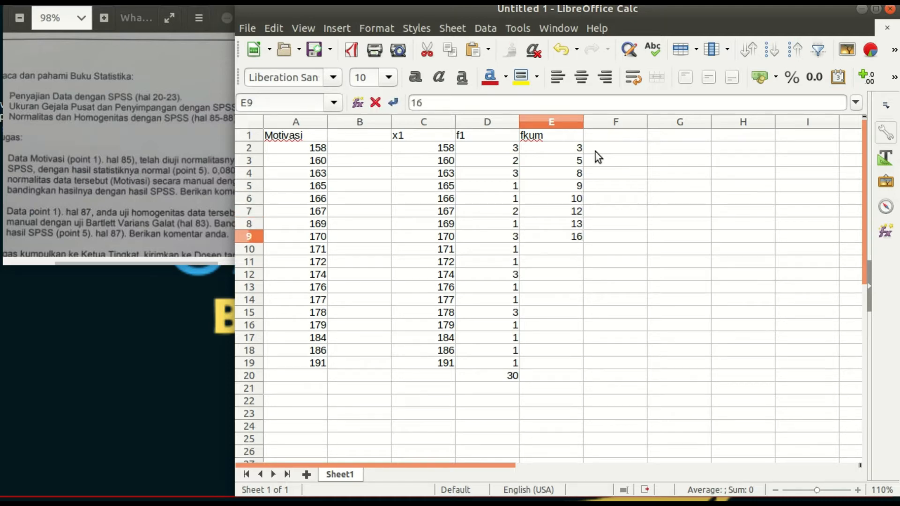
pyautogui.press('Return')
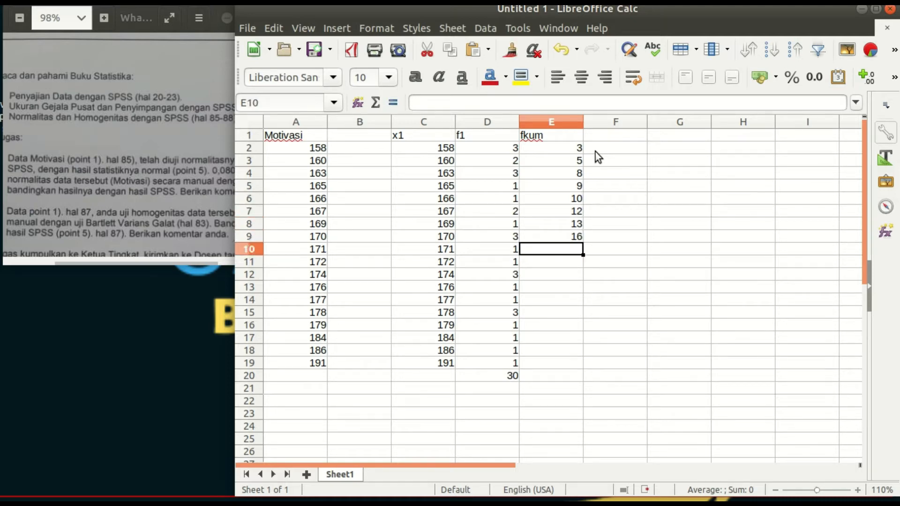
# Fill fkum cells E10 to E15 with the cumulative frequencies 17, 18, 21, 22, 23 and 26
pyautogui.write('17')
pyautogui.press('Return')
pyautogui.write('18')
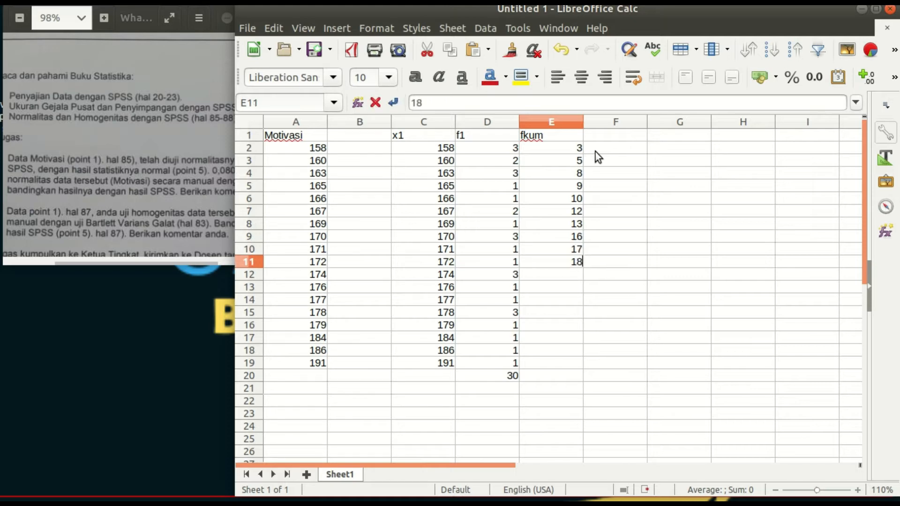
pyautogui.press('Return')
pyautogui.write('21')
pyautogui.press('Return')
pyautogui.write('22')
pyautogui.press('Return')
pyautogui.write('23')
pyautogui.press('Return')
pyautogui.write('26')
pyautogui.press('Return')
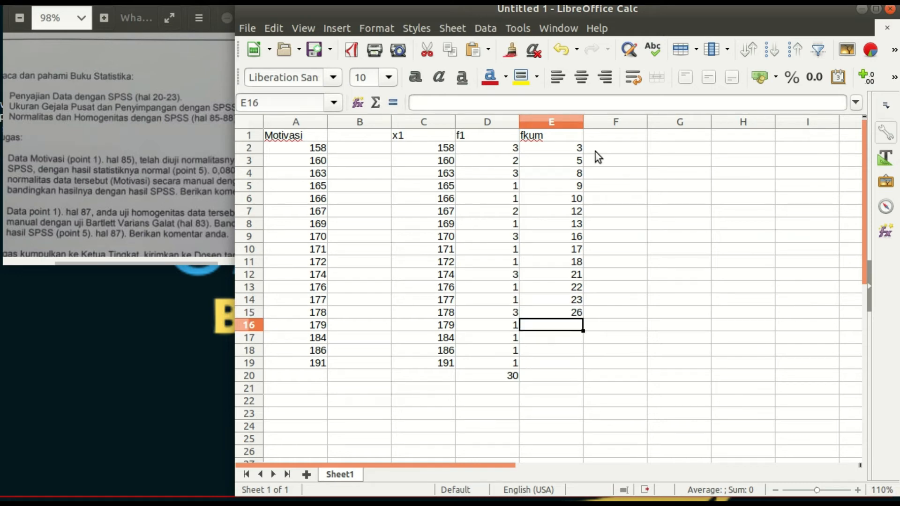
# Complete the fkum column by entering 27, 28, 29 and 30 in E16 to E19
pyautogui.write('27')
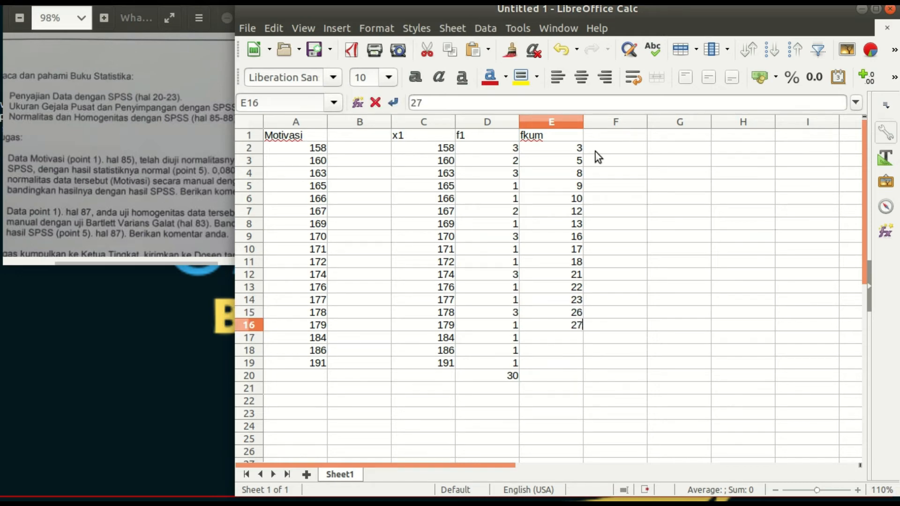
pyautogui.press('Return')
pyautogui.write('28')
pyautogui.press('Return')
pyautogui.write('29')
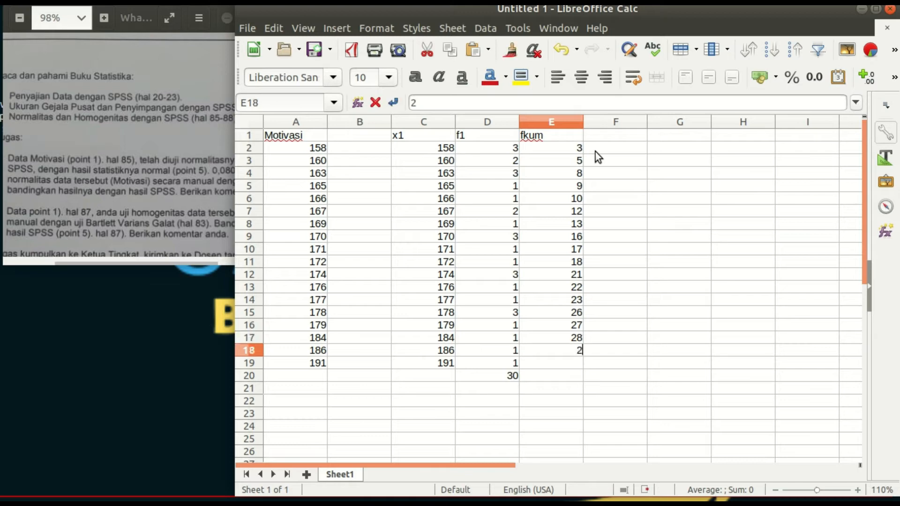
pyautogui.press('Return')
pyautogui.write('30')
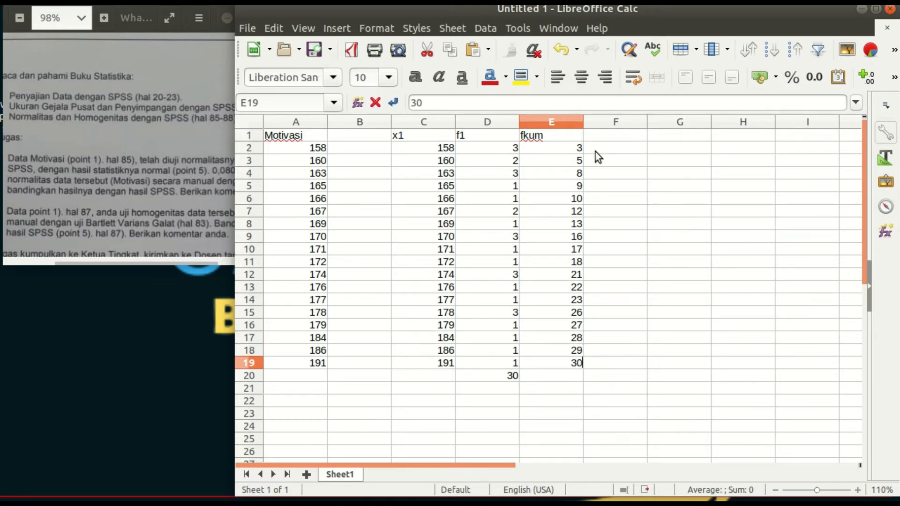
pyautogui.press('Return')
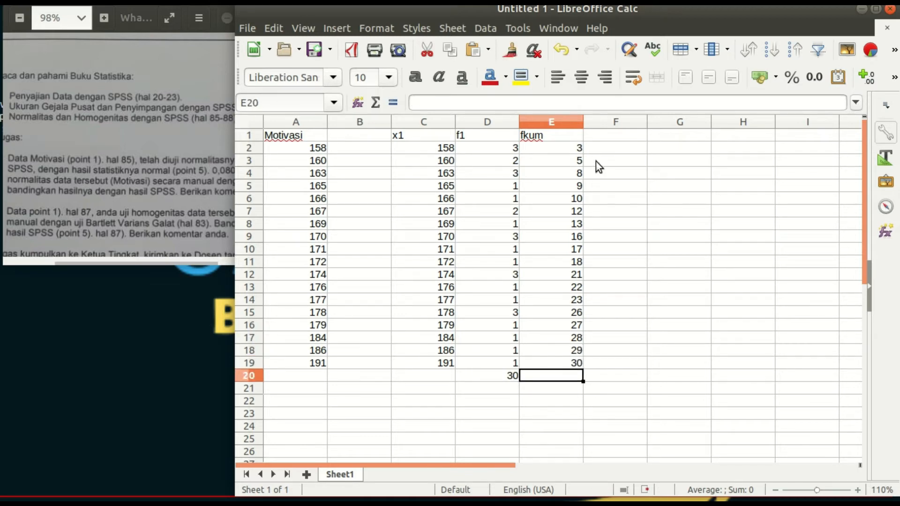
# Add the column header X1 * f1 in cell F1 for the products of value and frequency
pyautogui.click(603, 136)
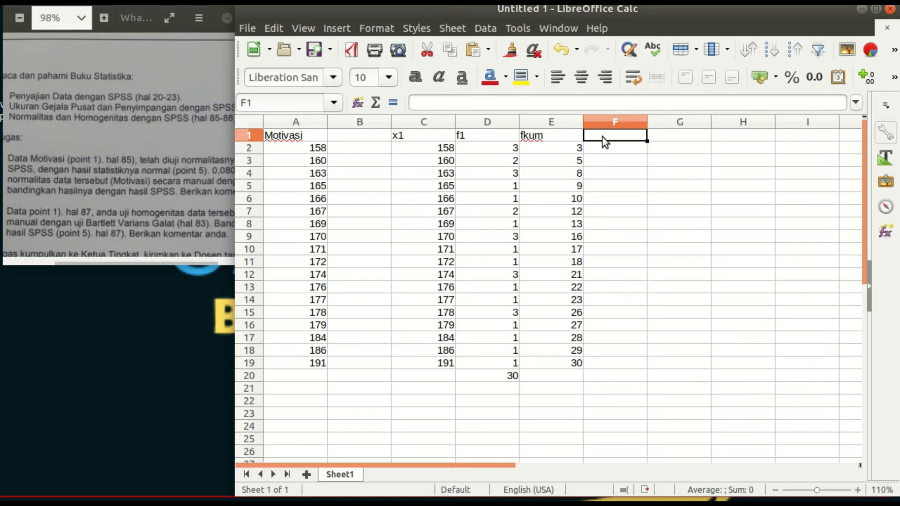
pyautogui.write('X')
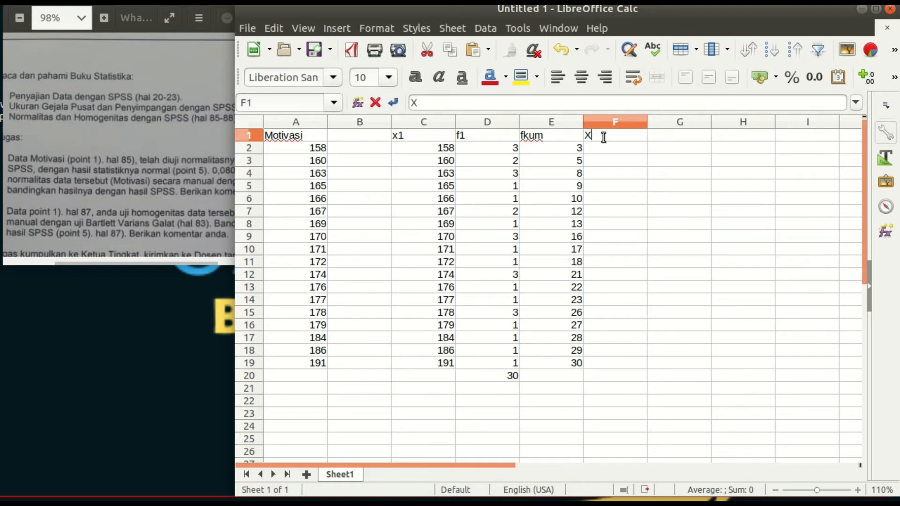
pyautogui.write('i')
pyautogui.press('BackSpace')
pyautogui.write('1')
pyautogui.press('BackSpace')
pyautogui.press('BackSpace')
pyautogui.write('x1 * f1')
pyautogui.press('Return')
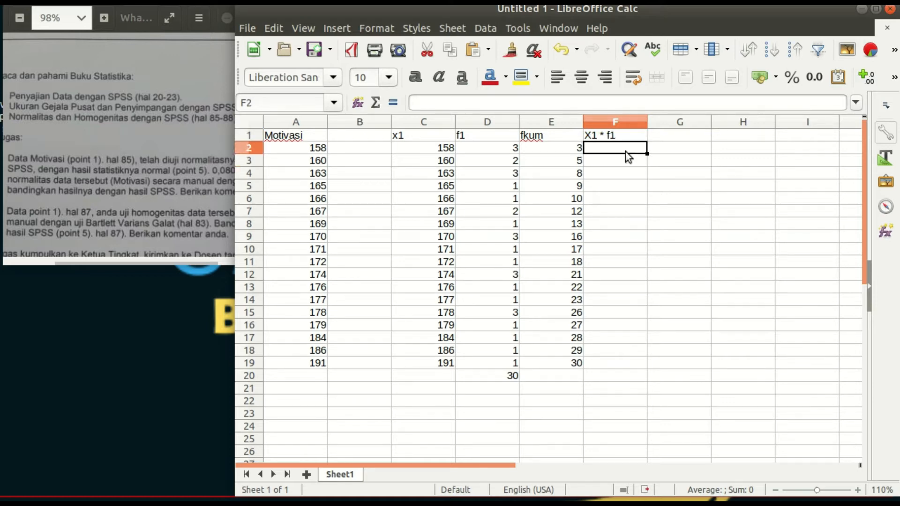
# Inspect the x1 and f1 values of the first data row in cells C2 and D2
pyautogui.click(407, 156)
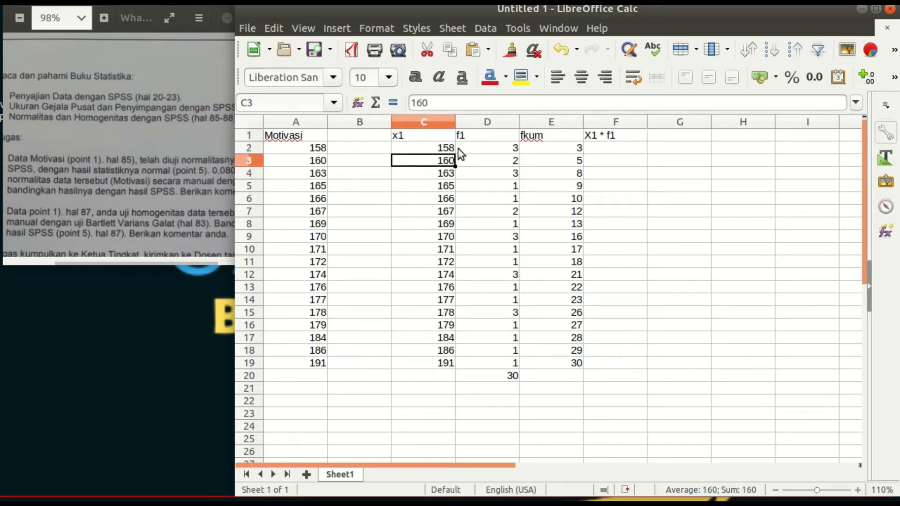
pyautogui.click(477, 147)
pyautogui.click(415, 147)
pyautogui.click(466, 148)
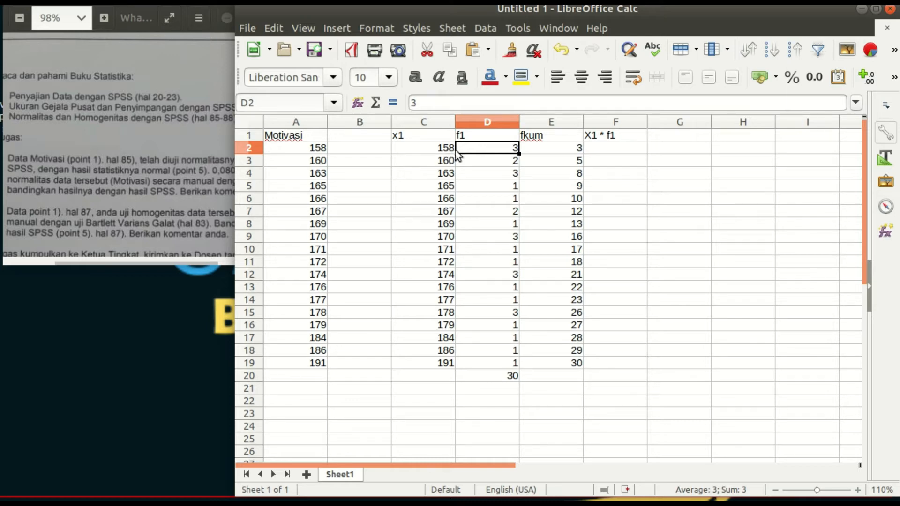
pyautogui.click(436, 150)
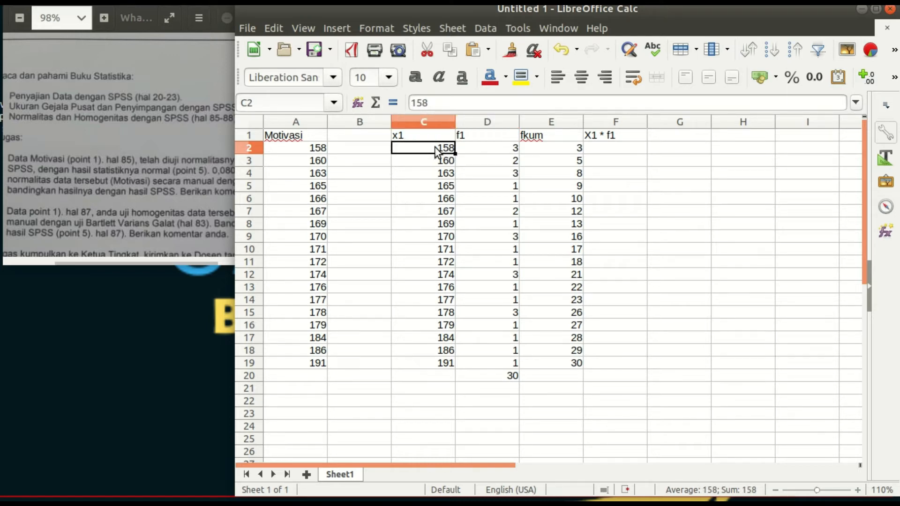
# Enter the formula =SUM(C2*C2:D2) in cell F2 under the X1 * f1 header
pyautogui.click(594, 149)
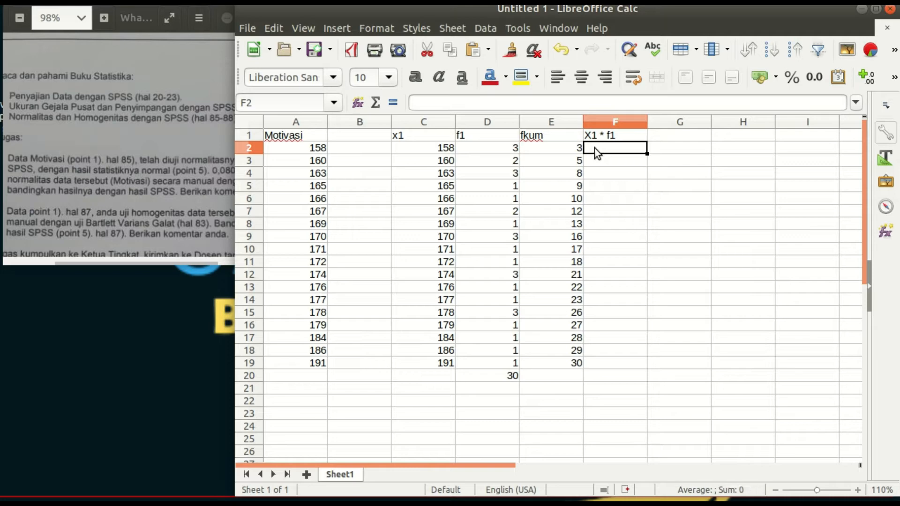
pyautogui.write('=SUM(')
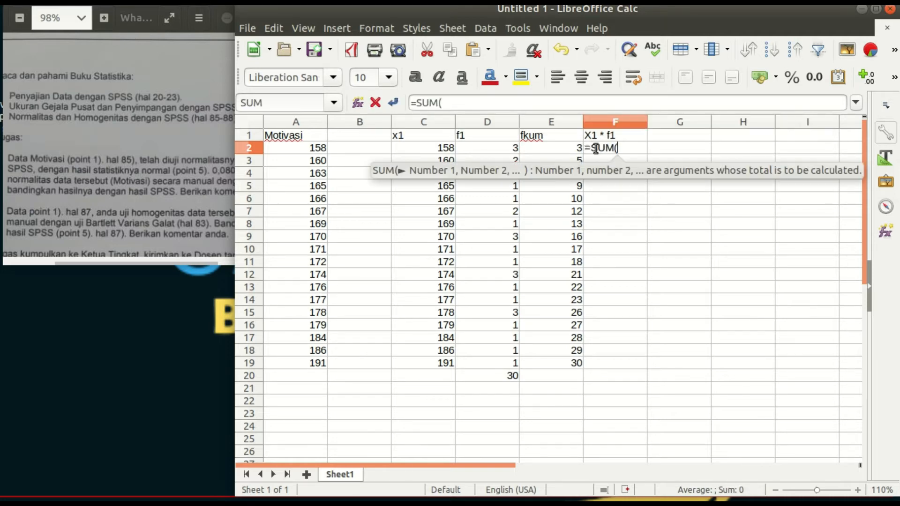
pyautogui.click(424, 146)
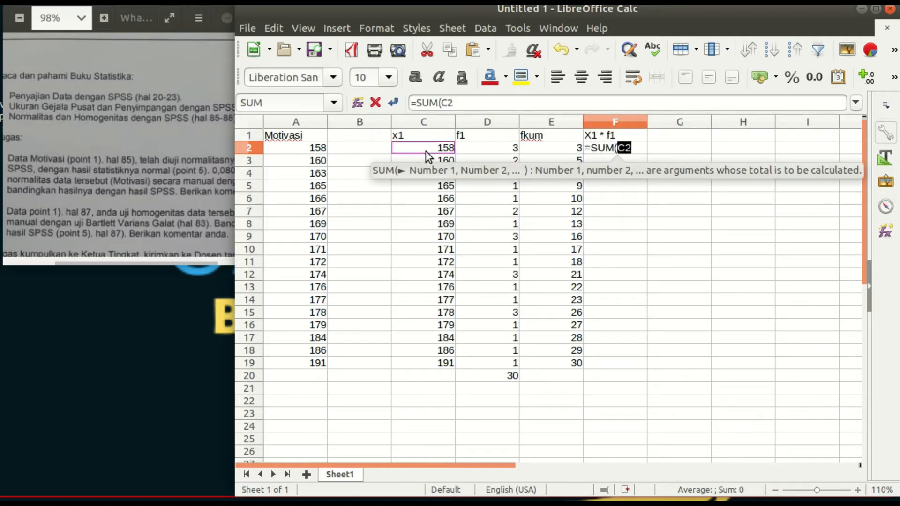
pyautogui.click(641, 144)
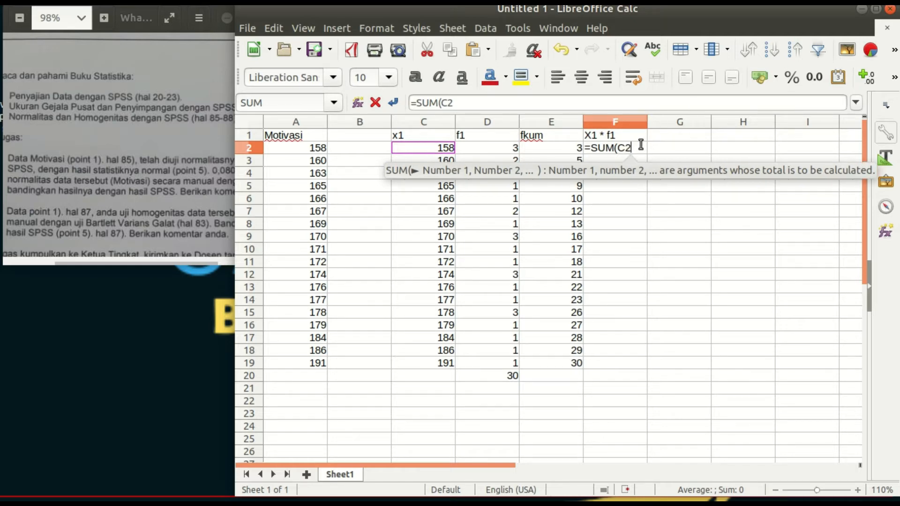
pyautogui.write('*')
pyautogui.moveTo(450, 147); pyautogui.dragTo(512, 154)
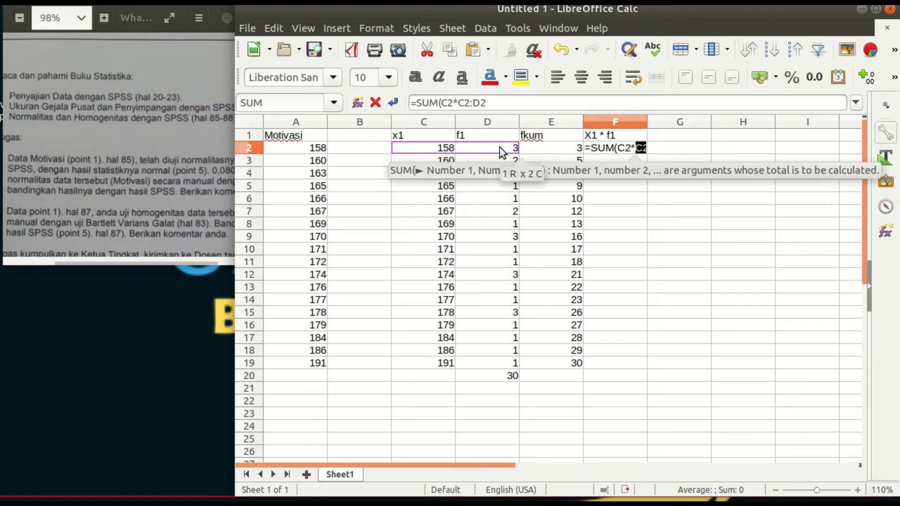
pyautogui.write(')')
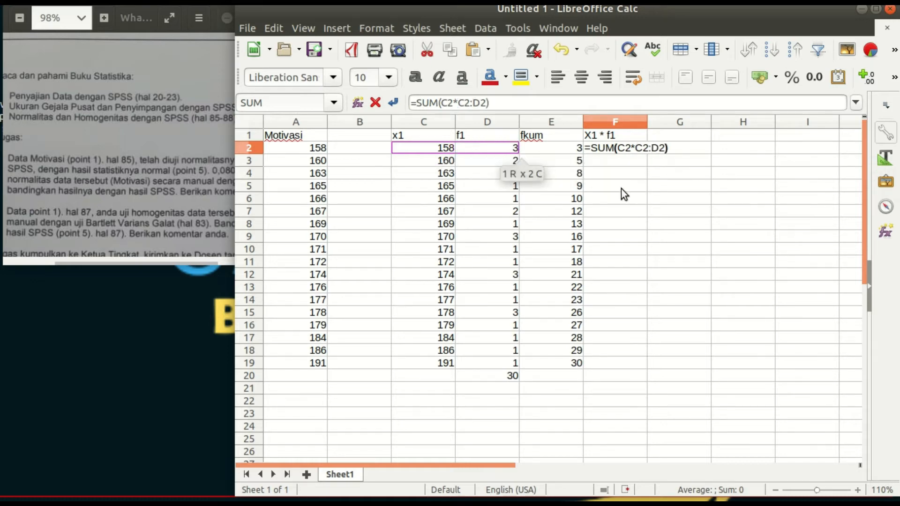
pyautogui.press('Return')
pyautogui.click(618, 149)
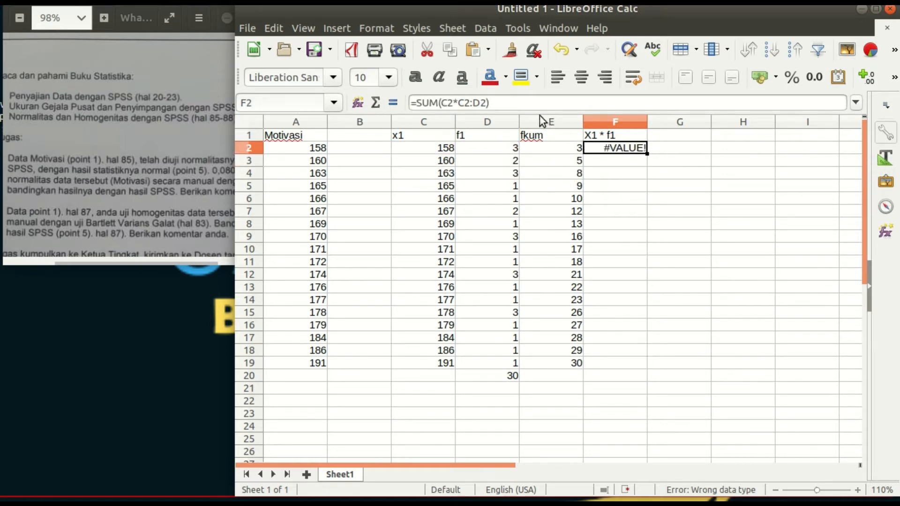
# Change the formula in cell F2 to =SUM(C2*C2)
pyautogui.click(443, 149)
pyautogui.click(614, 148)
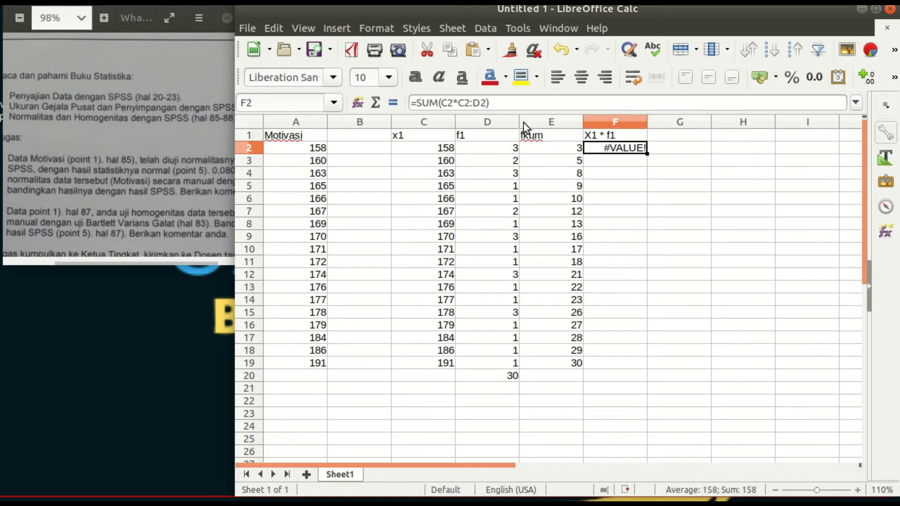
pyautogui.click(487, 103)
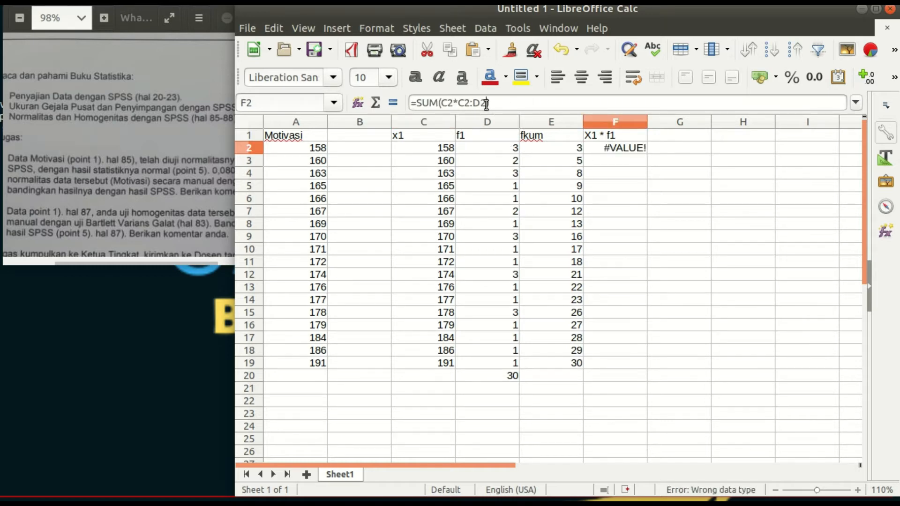
pyautogui.write('\\\\')
pyautogui.press('BackSpace')
pyautogui.press('BackSpace')
pyautogui.press('BackSpace')
pyautogui.press('BackSpace')
pyautogui.press('BackSpace')
pyautogui.press('BackSpace')
pyautogui.write('2')
pyautogui.press('Return')
pyautogui.click(623, 148)
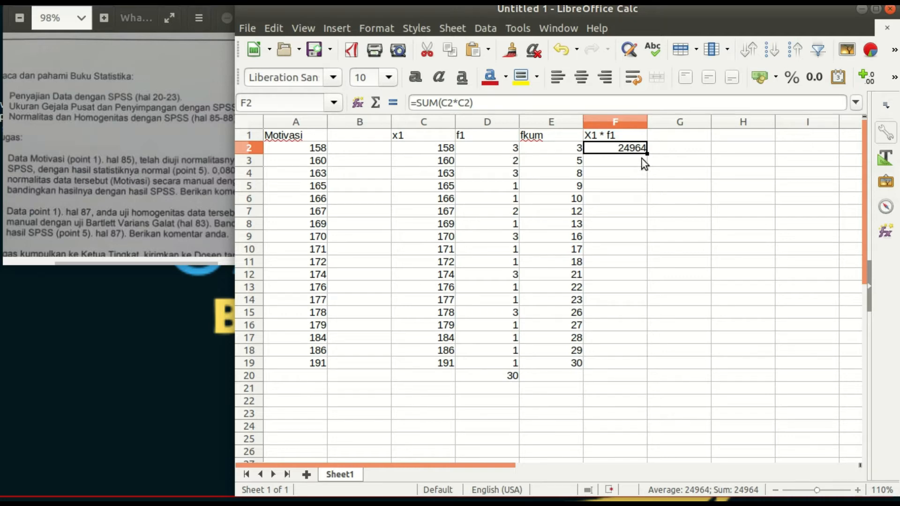
# Fill the formula from cell F2 down through F19
pyautogui.moveTo(647, 154); pyautogui.dragTo(642, 366)
pyautogui.click(628, 251)
pyautogui.click(665, 249)
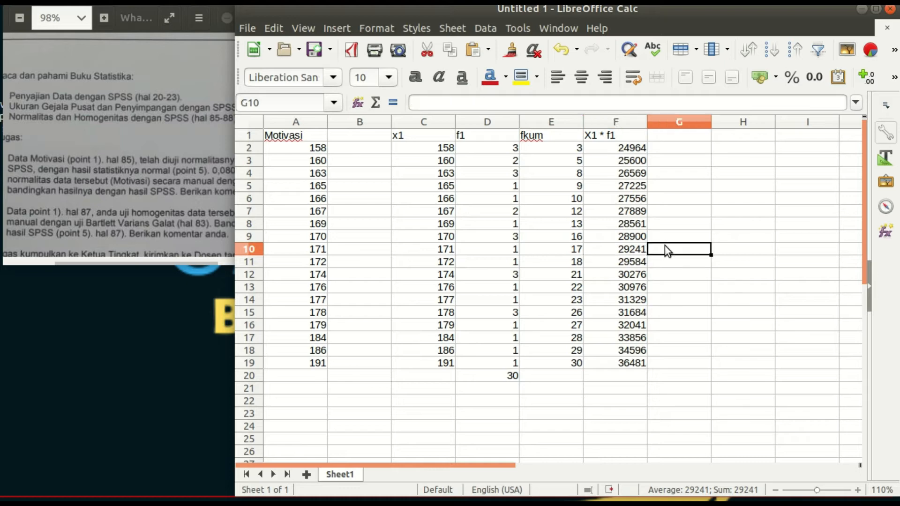
# Add the column header |x1 - xbar| in cell G1
pyautogui.moveTo(494, 463); pyautogui.dragTo(474, 468)
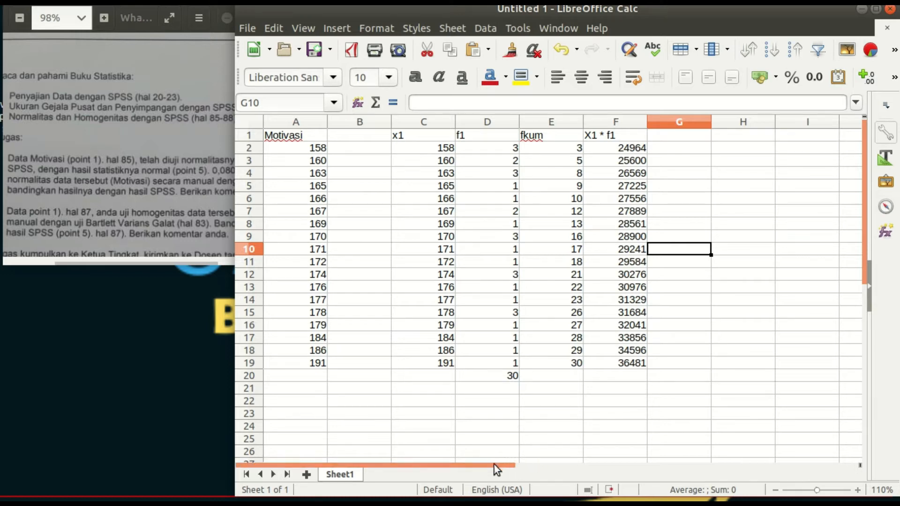
pyautogui.moveTo(496, 465); pyautogui.dragTo(550, 462)
pyautogui.click(616, 138)
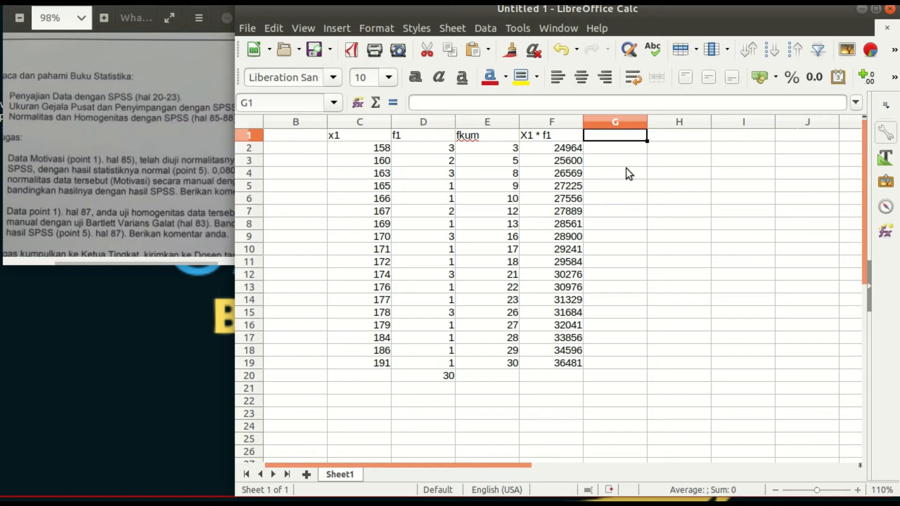
pyautogui.press('F2')
pyautogui.write('|')
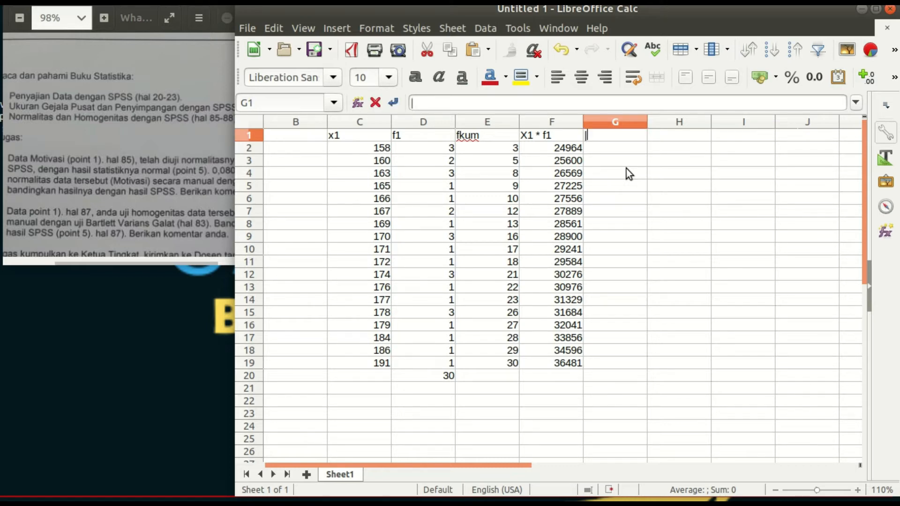
pyautogui.write('x1 - xbar')
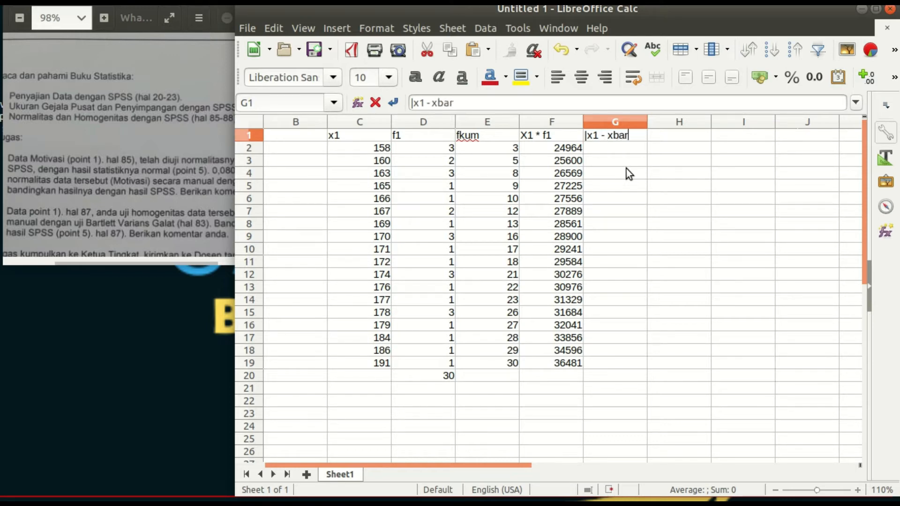
pyautogui.write('|')
pyautogui.scroll(-3, 592, 303)
pyautogui.scroll(3, 600, 398)
pyautogui.moveTo(488, 465)
pyautogui.mouseDown()
pyautogui.moveTo(461, 465)
pyautogui.moveTo(488, 465)
pyautogui.mouseUp()
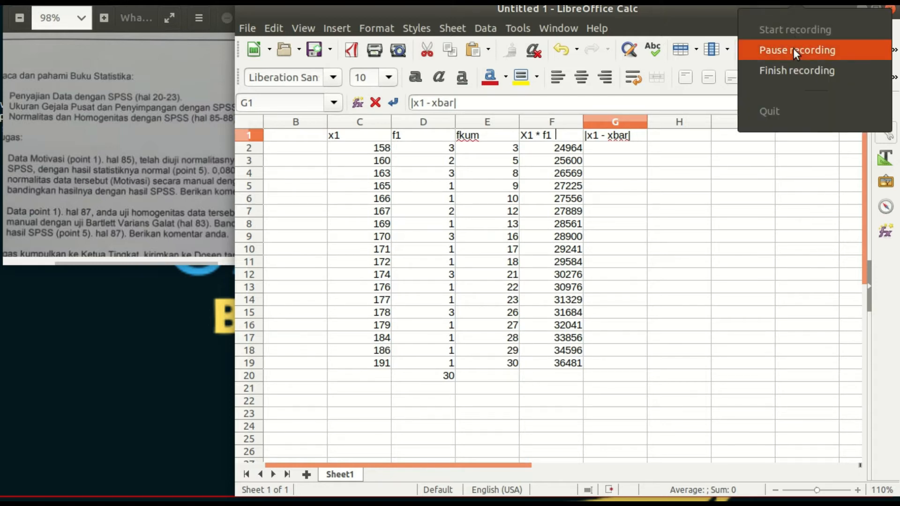
pyautogui.click(793, 48)
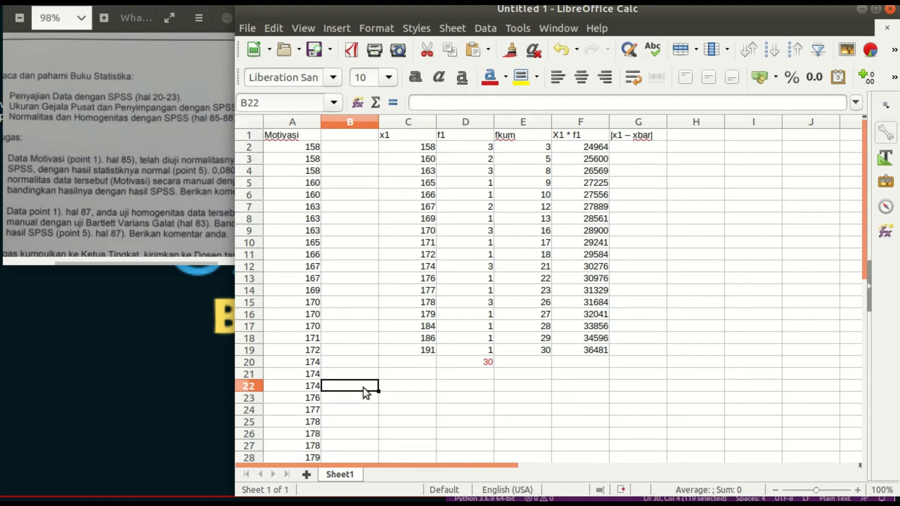
# Enter the formula =AVARAGE(A2:A31) in cell B22 for the mean of the Motivasi values
pyautogui.write('AV')
pyautogui.press('BackSpace')
pyautogui.press('BackSpace')
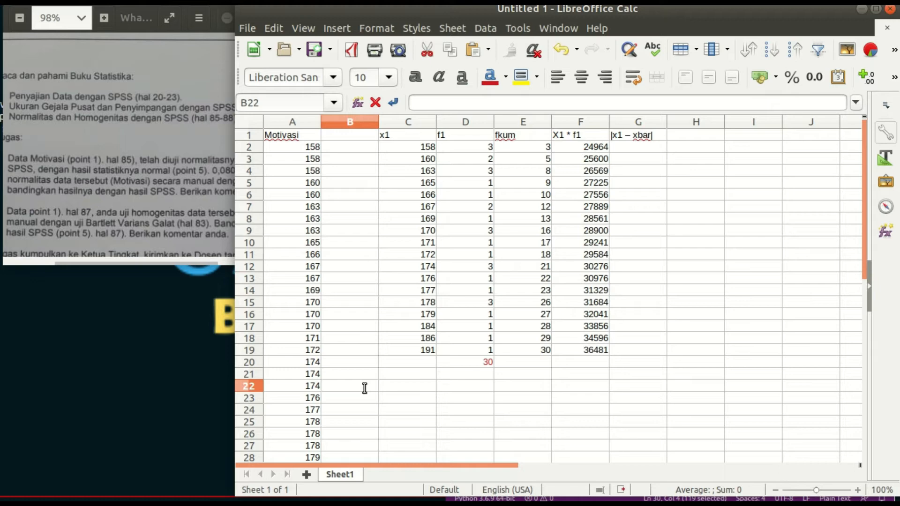
pyautogui.write('=AVARAG')
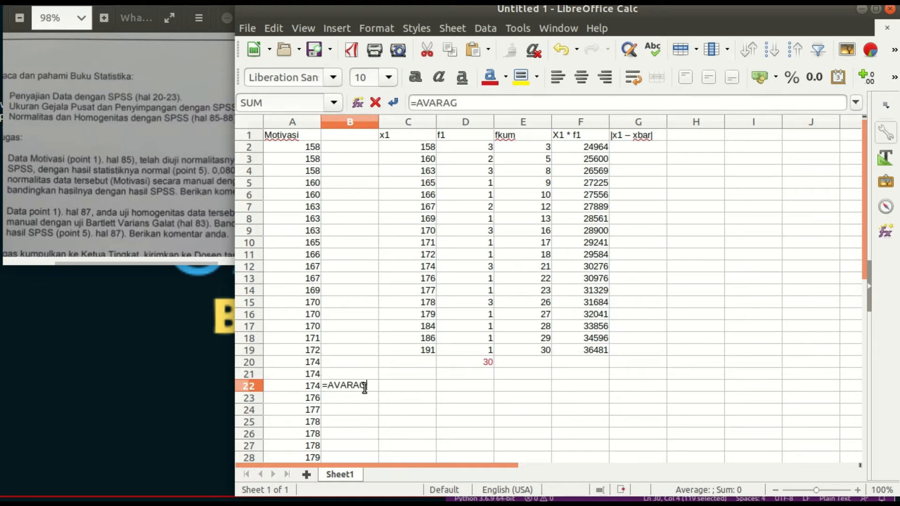
pyautogui.write('E(')
pyautogui.moveTo(291, 150); pyautogui.dragTo(286, 255)
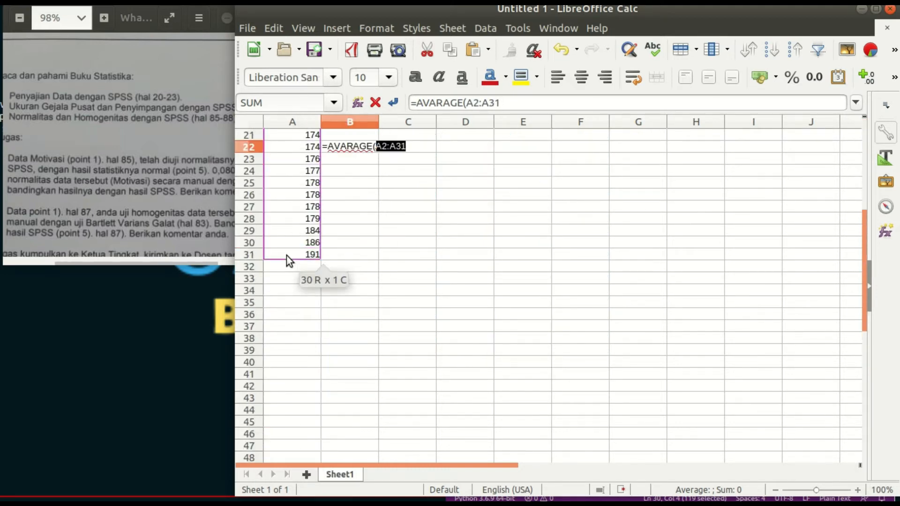
pyautogui.click(525, 107)
pyautogui.write(')')
pyautogui.press('Return')
# Correct the function name in cell B22 so the formula reads =AVERAGE(A2:A31)
pyautogui.click(353, 187)
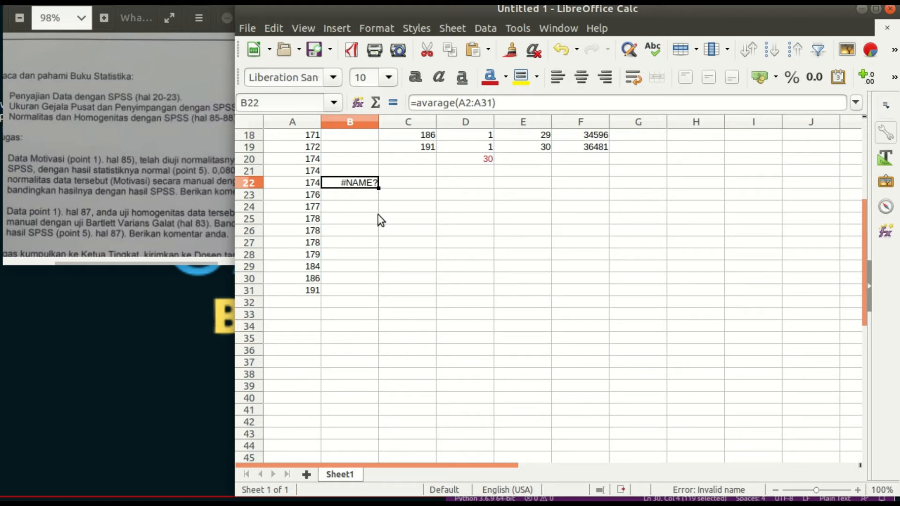
pyautogui.click(435, 103)
pyautogui.press('BackSpace')
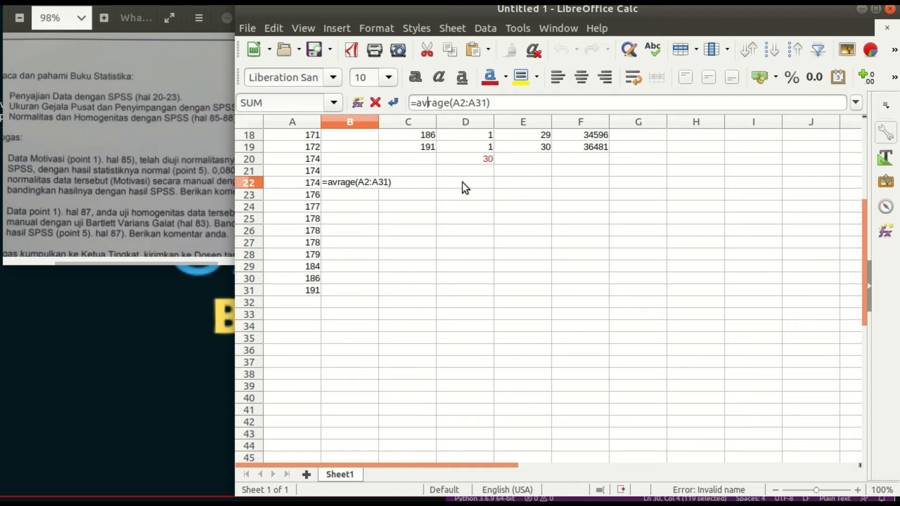
pyautogui.write('e')
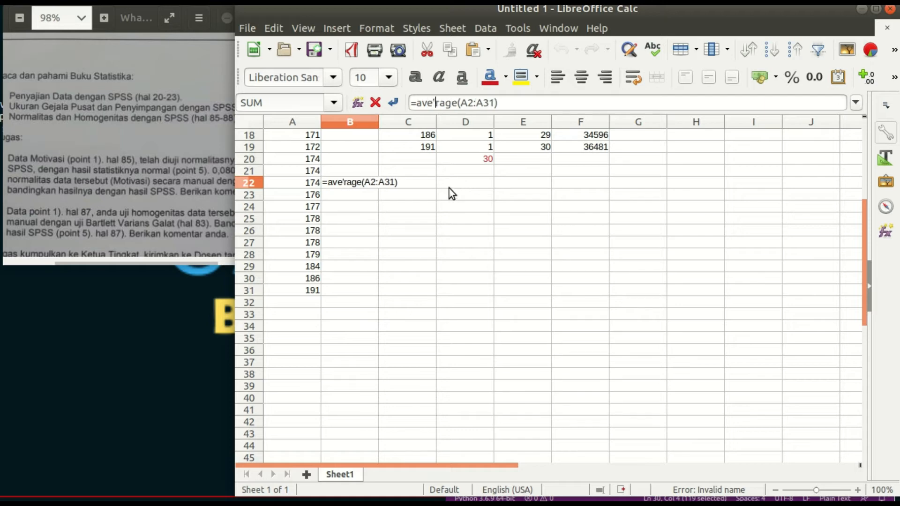
pyautogui.press('Return')
pyautogui.click(371, 183)
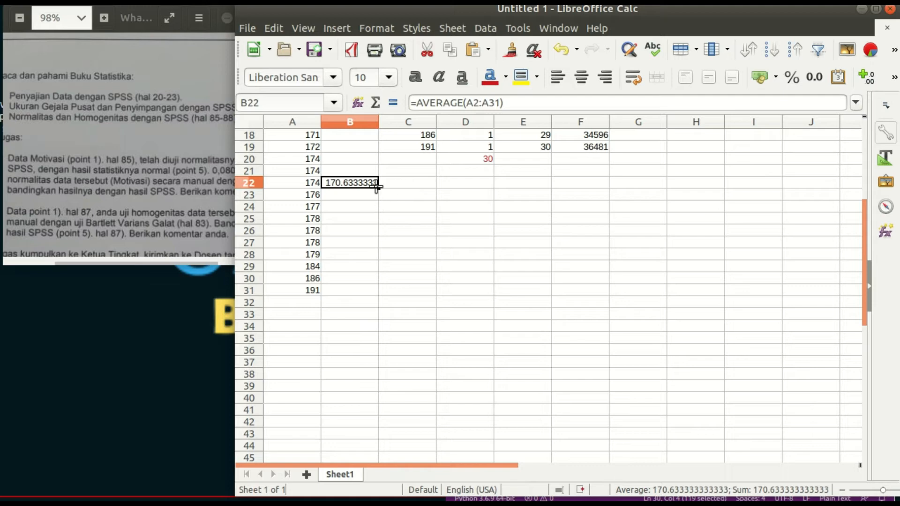
# Label the mean by entering Rata - rata in cell B21 above it
pyautogui.scroll(3, 358, 211)
pyautogui.click(356, 278)
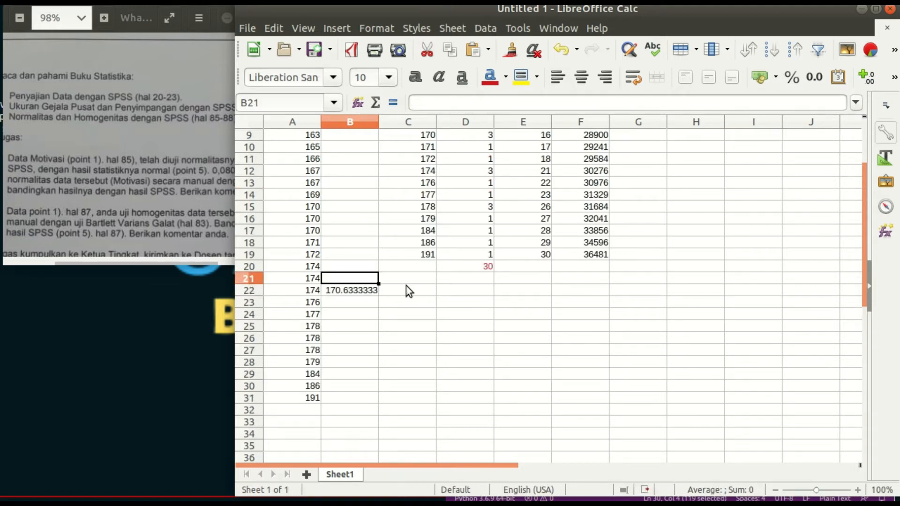
pyautogui.write('Rata - rata')
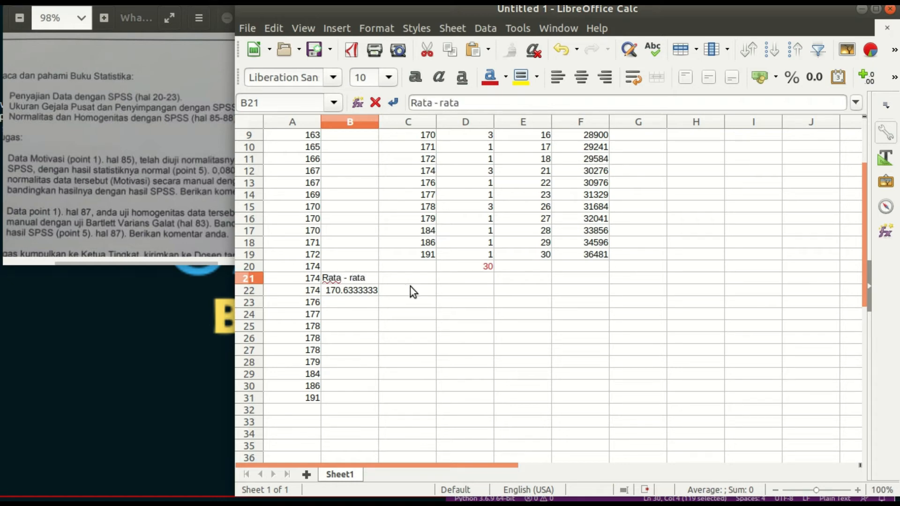
pyautogui.click(347, 291)
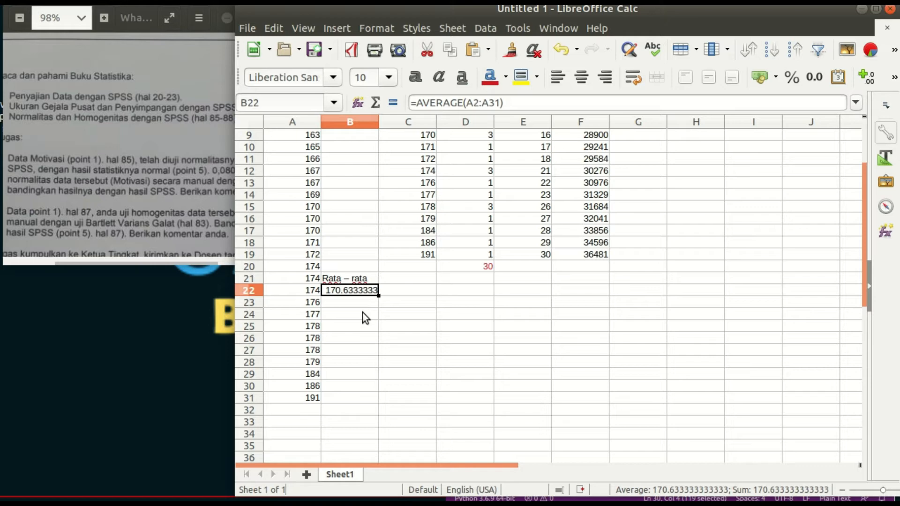
# Enter the label Simpangan Baku in cell B23 below the mean
pyautogui.click(361, 306)
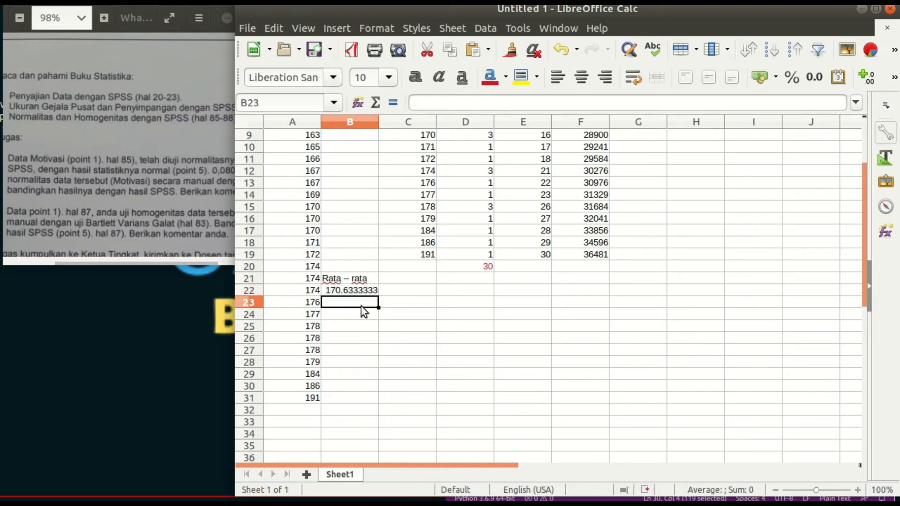
pyautogui.write('Sim')
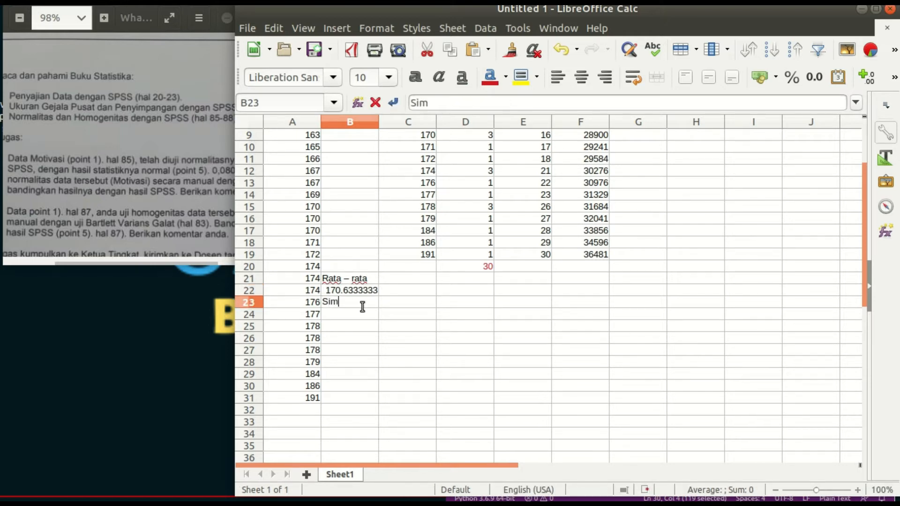
pyautogui.write('pangan Baku')
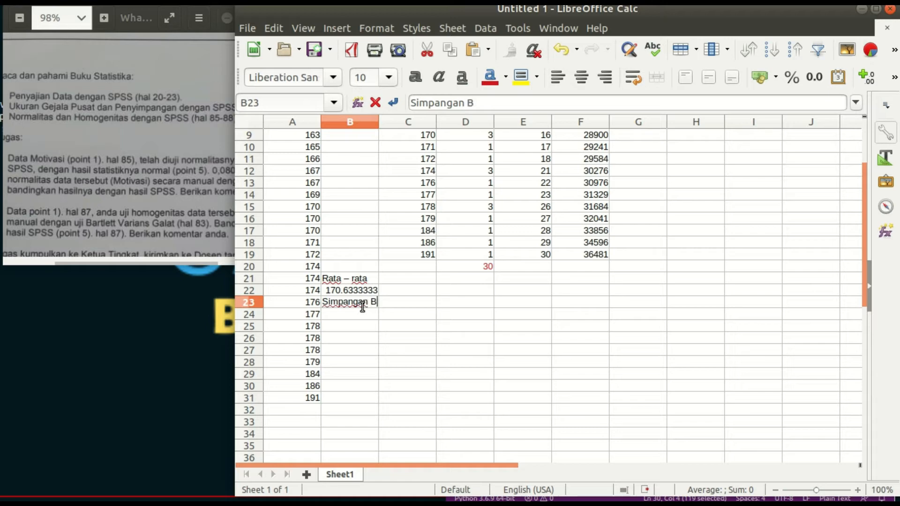
pyautogui.press('Return')
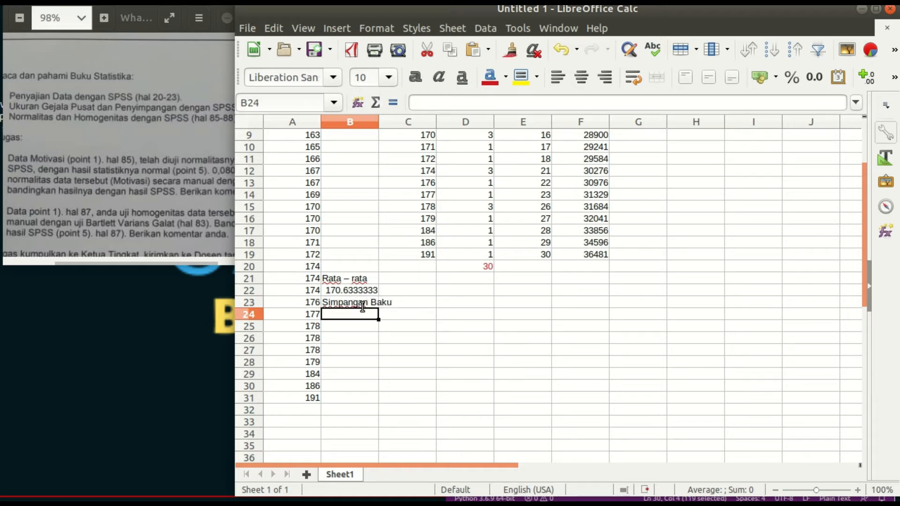
# Enter the formula =STDEV.S(A2:A31) in cell B24 for the standard deviation of the Motivasi values
pyautogui.write('=S')
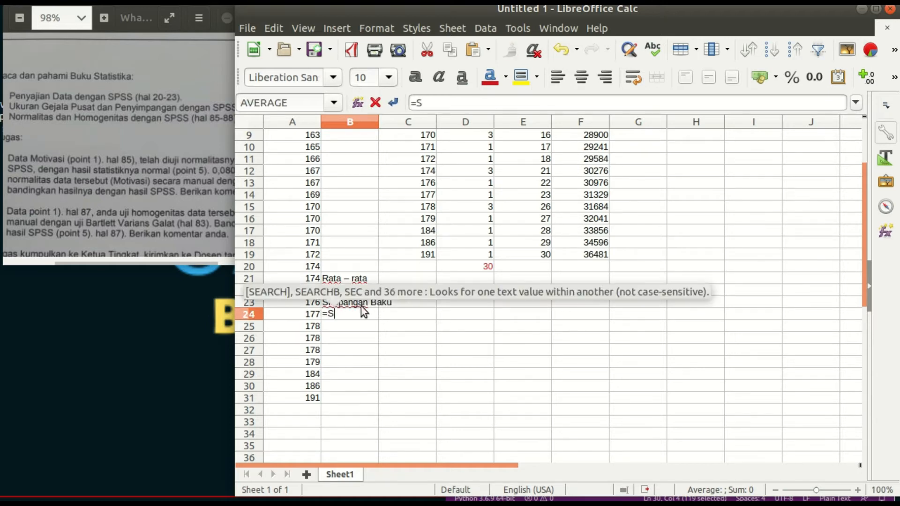
pyautogui.write('tdev.')
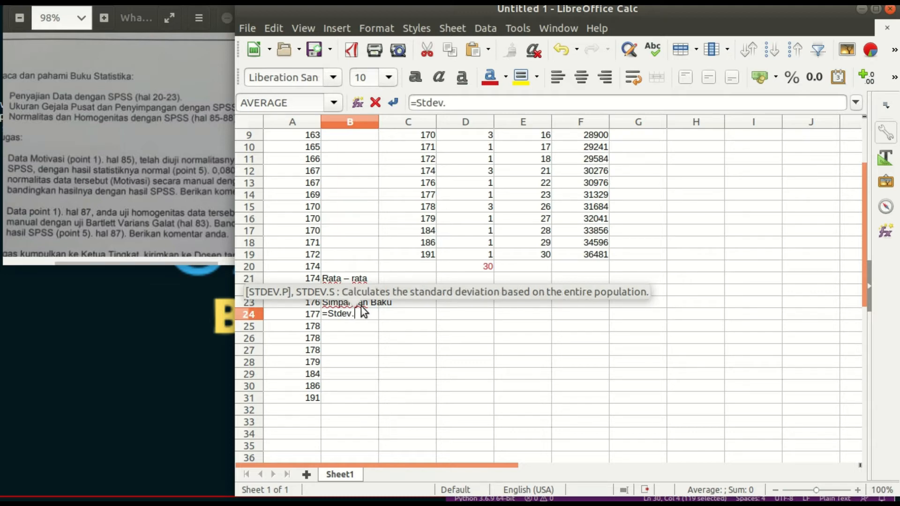
pyautogui.write('s(')
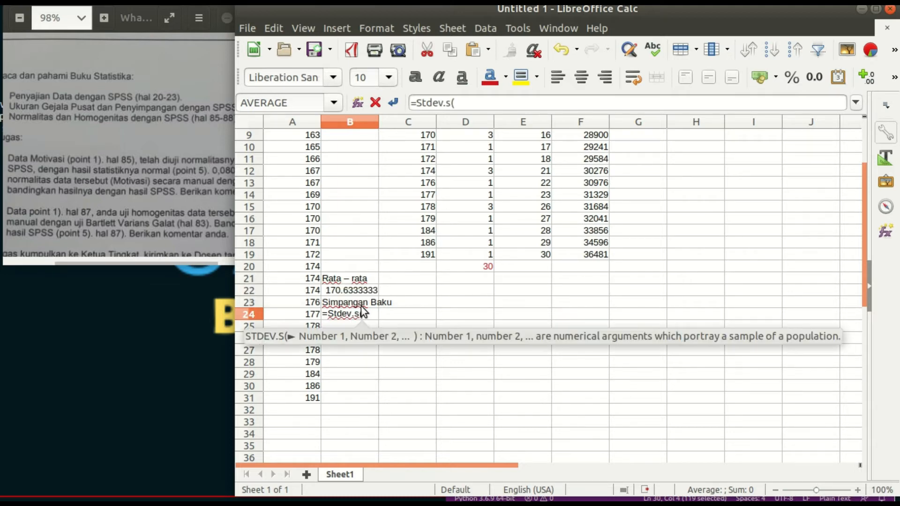
pyautogui.scroll(3, 290, 356)
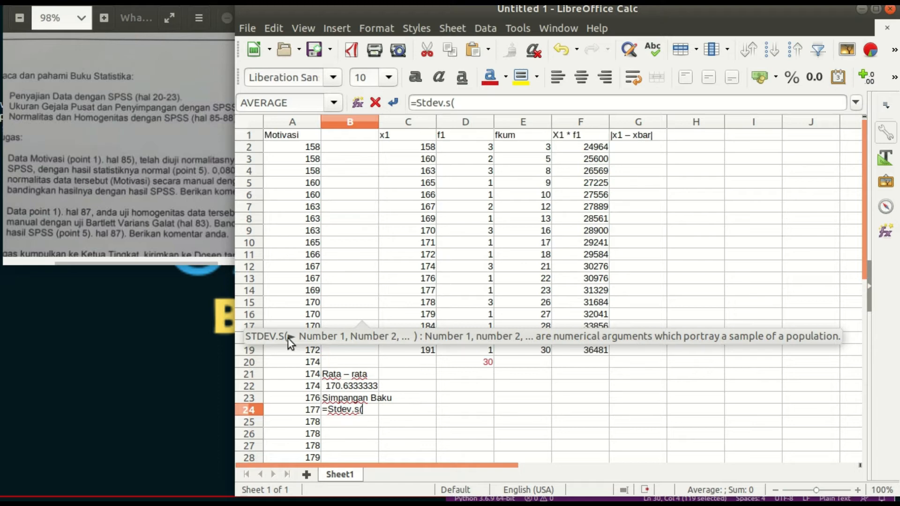
pyautogui.moveTo(296, 147); pyautogui.dragTo(297, 419)
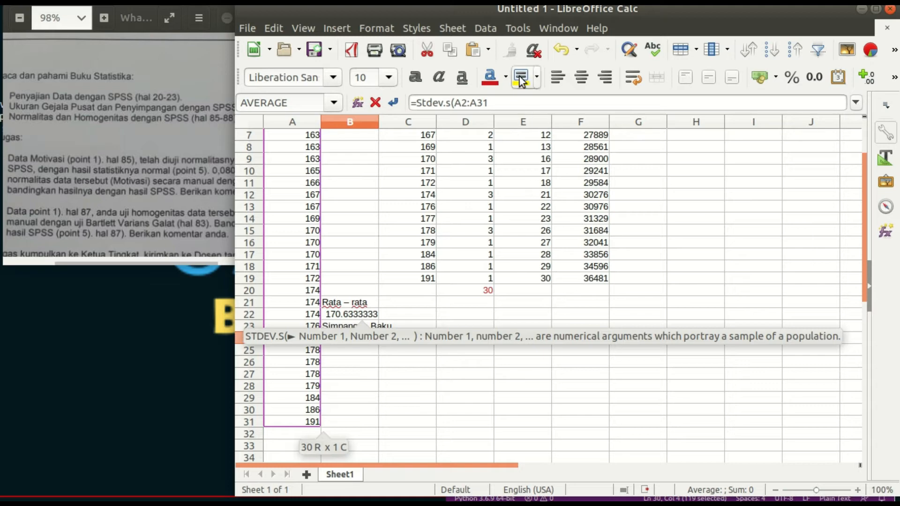
pyautogui.click(500, 103)
pyautogui.write(")'")
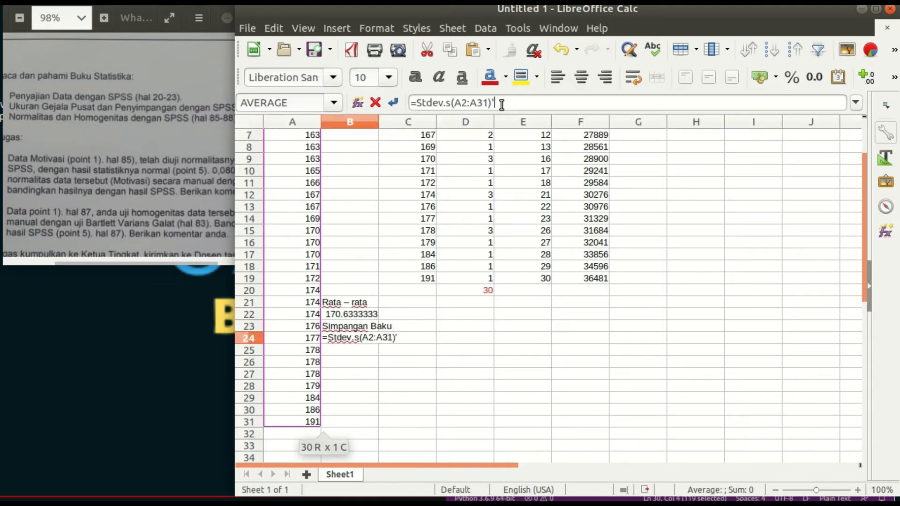
pyautogui.press('Return')
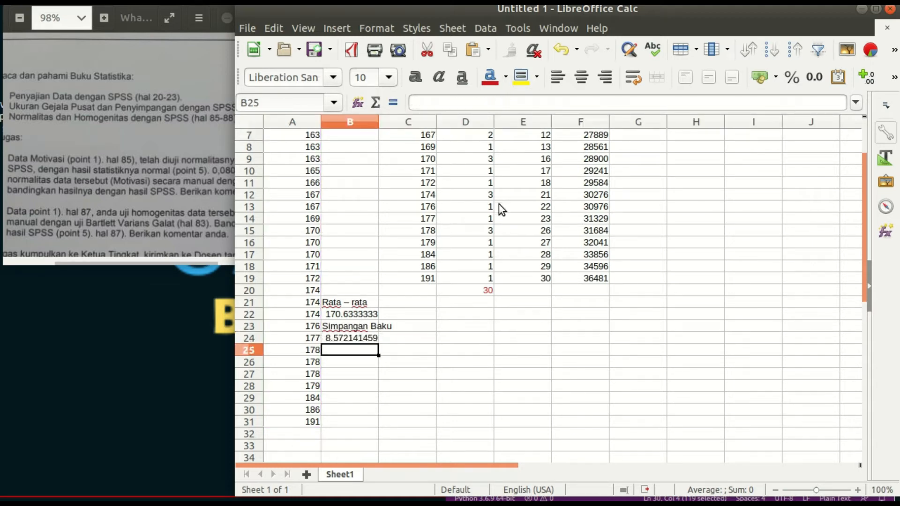
# Format the mean in B22 and the standard deviation in B24 as numbers with three decimal places
pyautogui.click(361, 339)
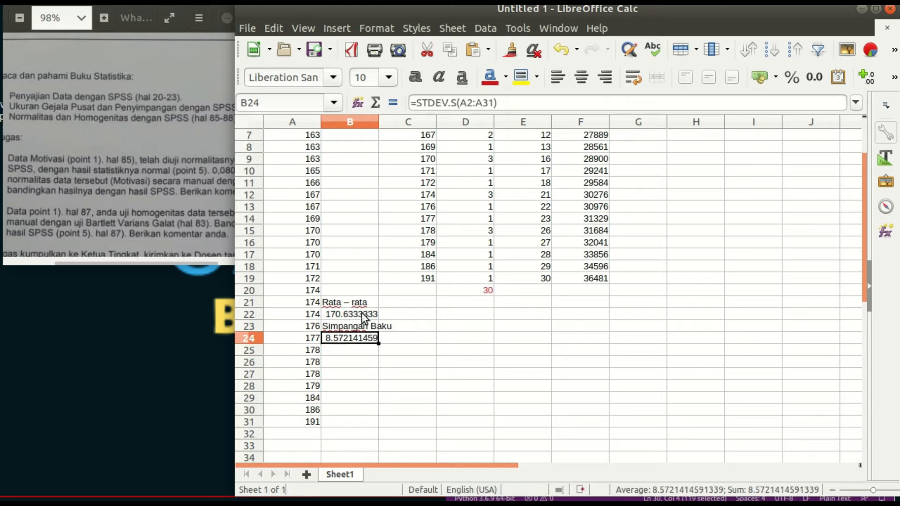
pyautogui.keyDown('ctrl'); pyautogui.click(361, 314); pyautogui.keyUp('ctrl')
pyautogui.rightClick(361, 314)
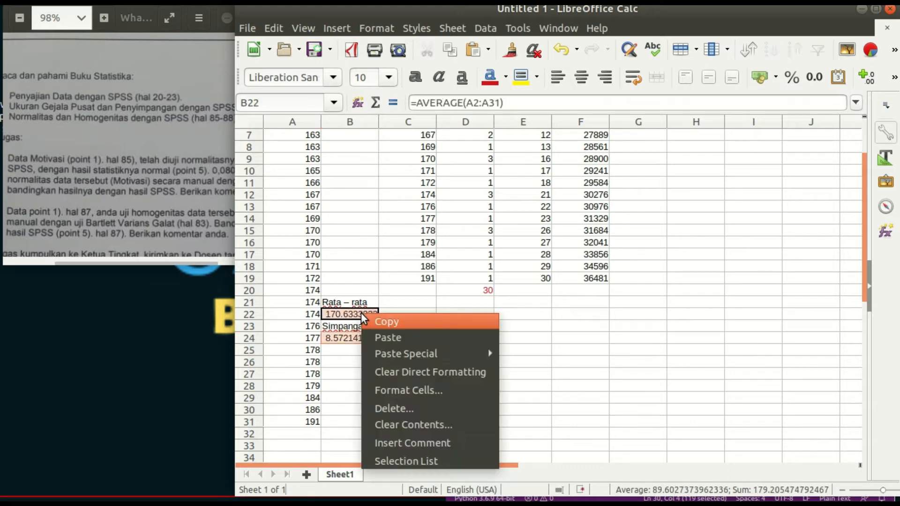
pyautogui.click(407, 391)
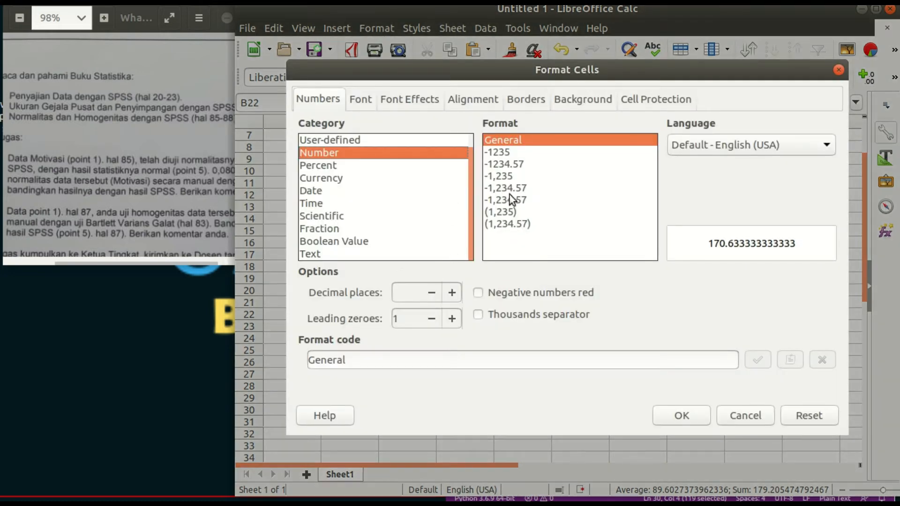
pyautogui.click(457, 296)
pyautogui.click(457, 296)
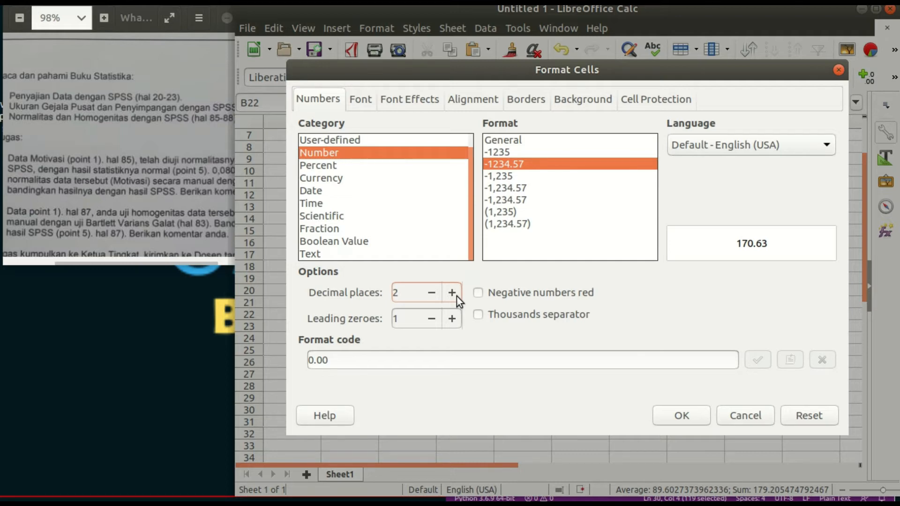
pyautogui.click(452, 293)
pyautogui.click(668, 410)
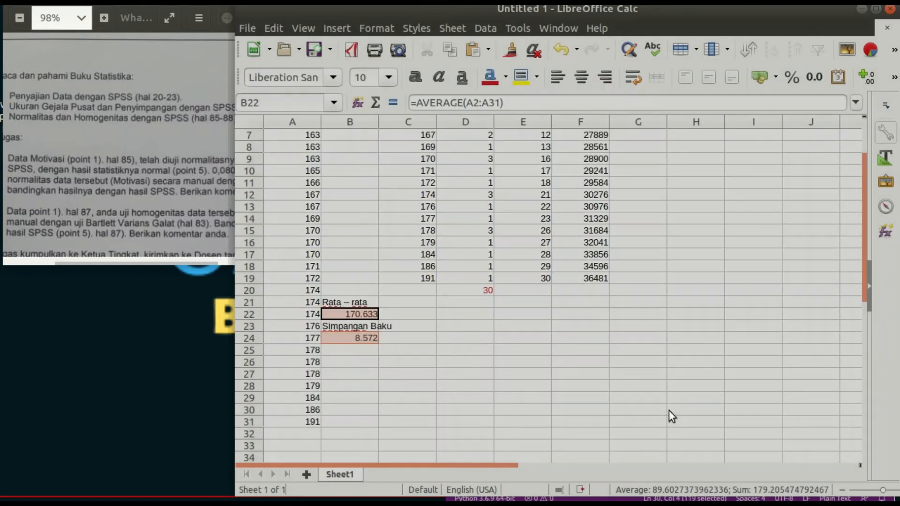
pyautogui.click(511, 363)
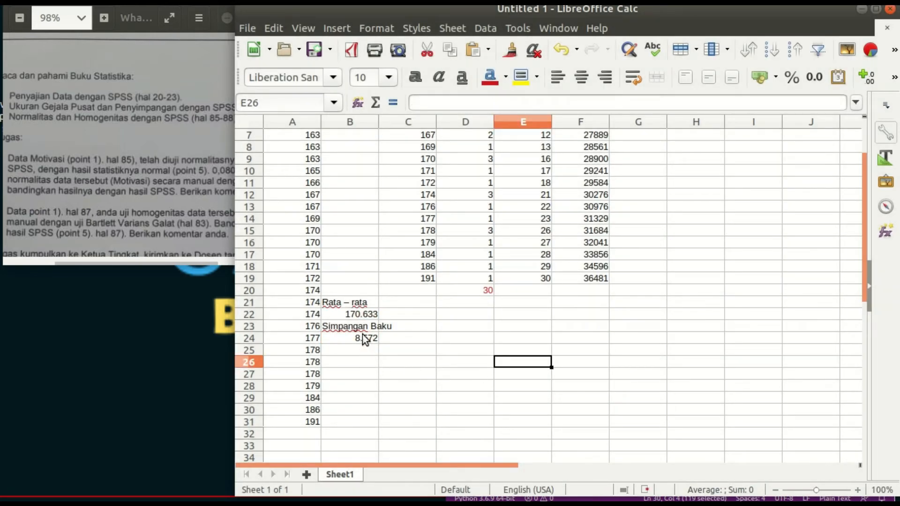
# Enter the formula =SUM(C2-B22) in cell G2, the first row of the |x1 - xbar| column
pyautogui.scroll(2, 443, 384)
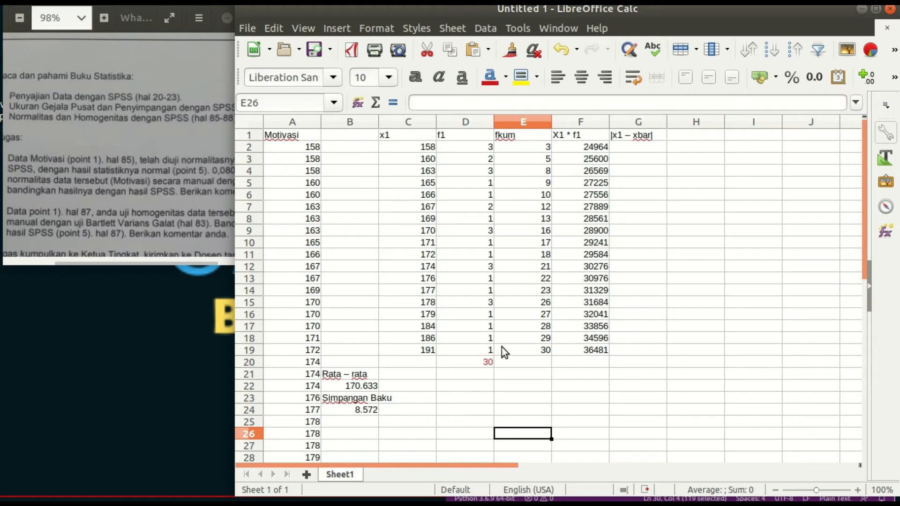
pyautogui.click(639, 148)
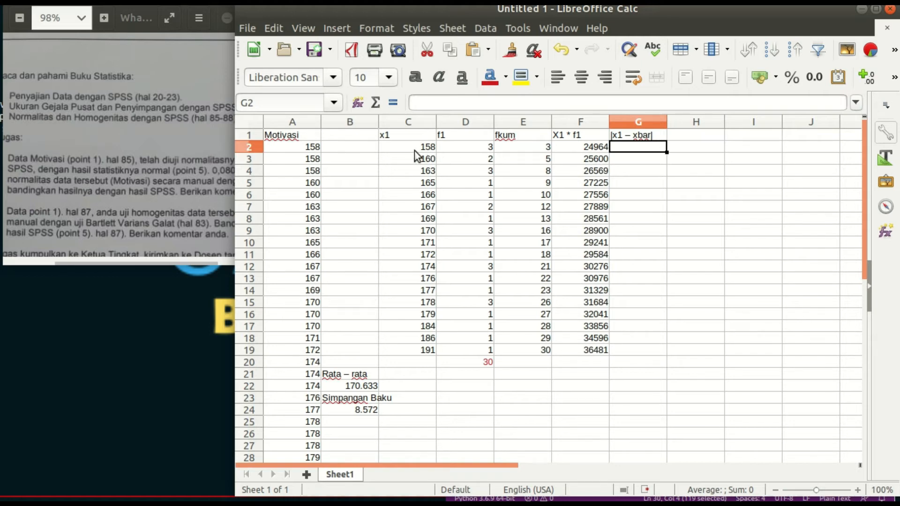
pyautogui.write('=')
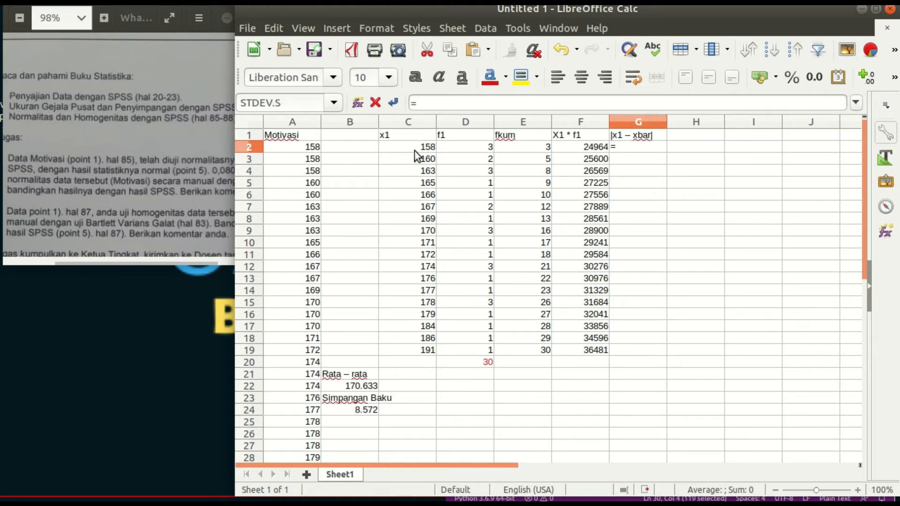
pyautogui.write('(SUM')
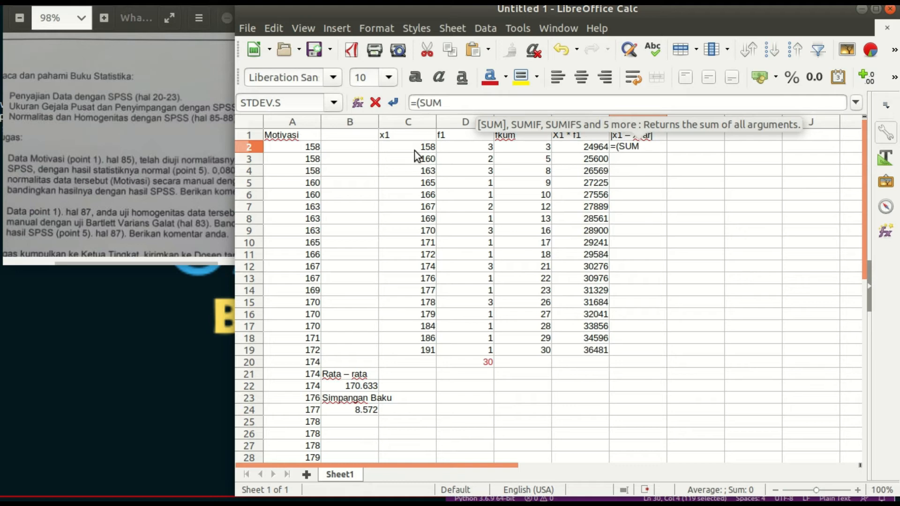
pyautogui.press('BackSpace')
pyautogui.press('BackSpace')
pyautogui.press('BackSpace')
pyautogui.press('BackSpace')
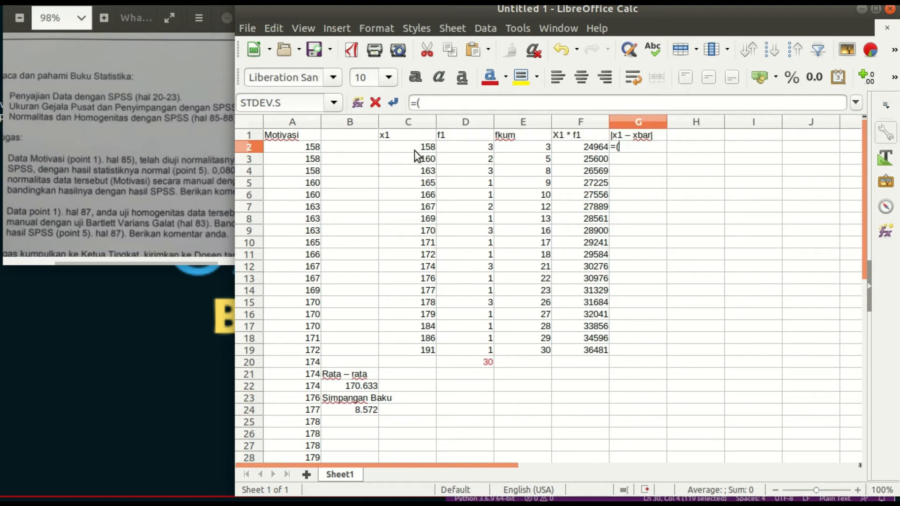
pyautogui.write('SUM(')
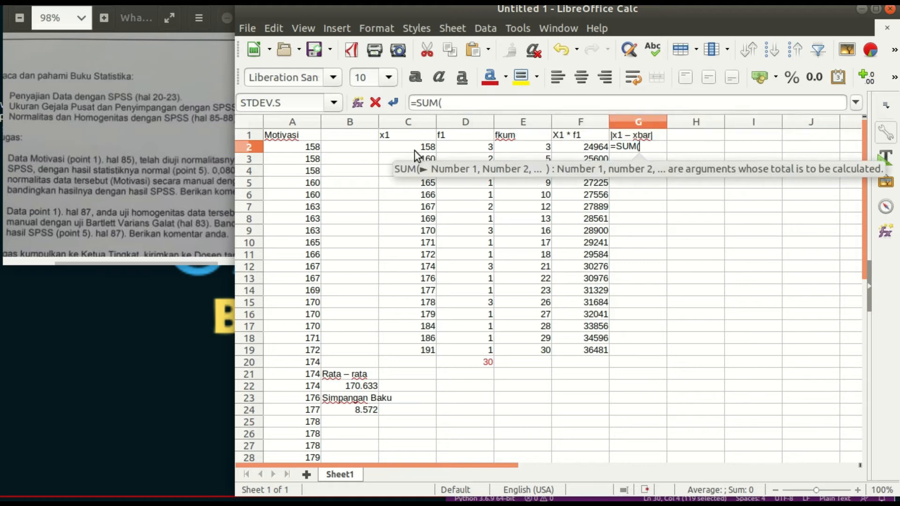
pyautogui.click(410, 150)
pyautogui.press('Right')
pyautogui.press('Right')
pyautogui.press('Right')
pyautogui.click(410, 149)
pyautogui.write('-')
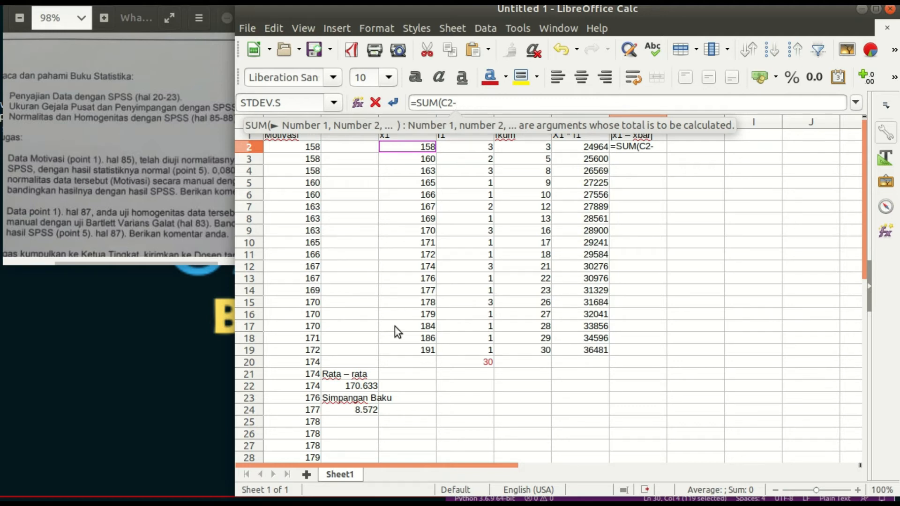
pyautogui.click(370, 388)
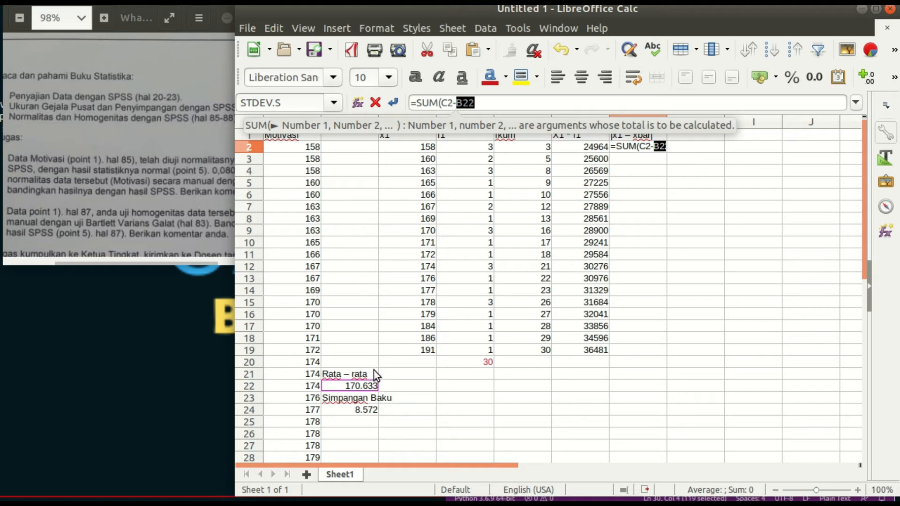
pyautogui.write(')')
pyautogui.press('Return')
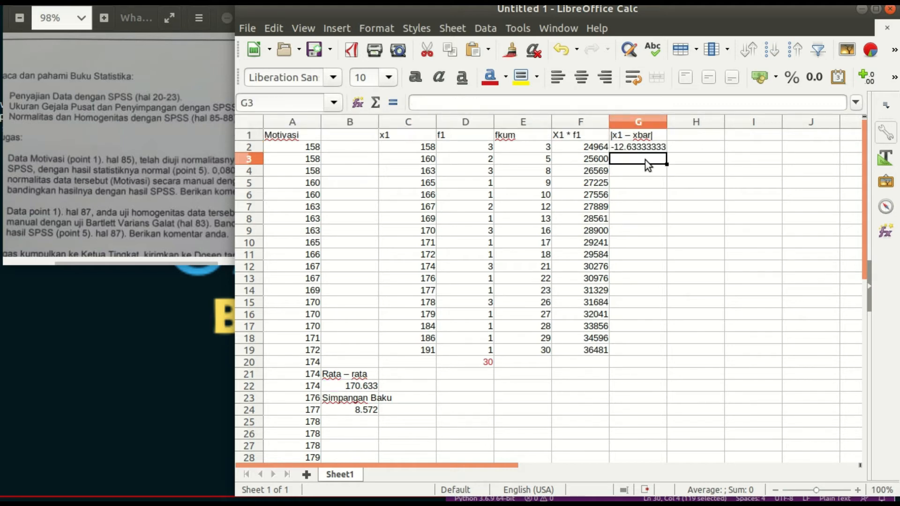
# Try to fill the G2 formula with its relative mean reference down to G19, and undo the fill
pyautogui.press('Up')
pyautogui.press('Up')
pyautogui.click(664, 150)
pyautogui.moveTo(666, 151); pyautogui.dragTo(654, 352)
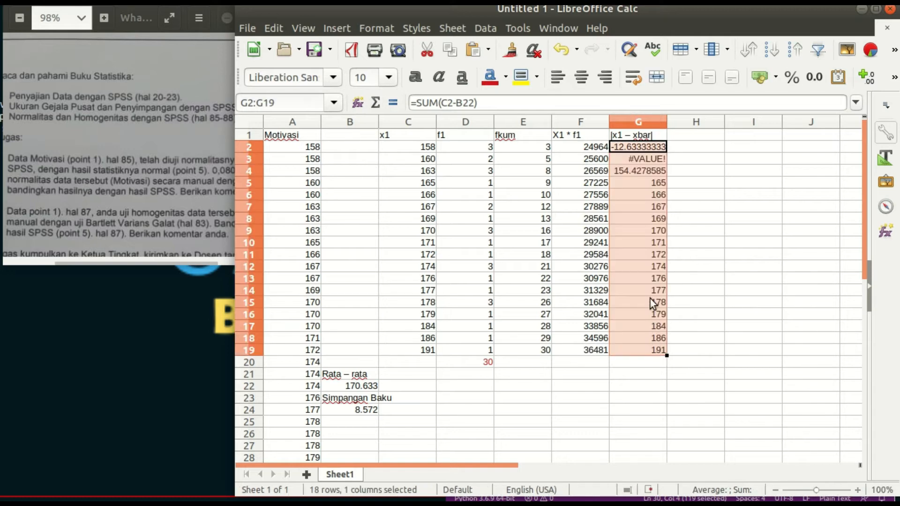
pyautogui.click(650, 302)
pyautogui.click(654, 352)
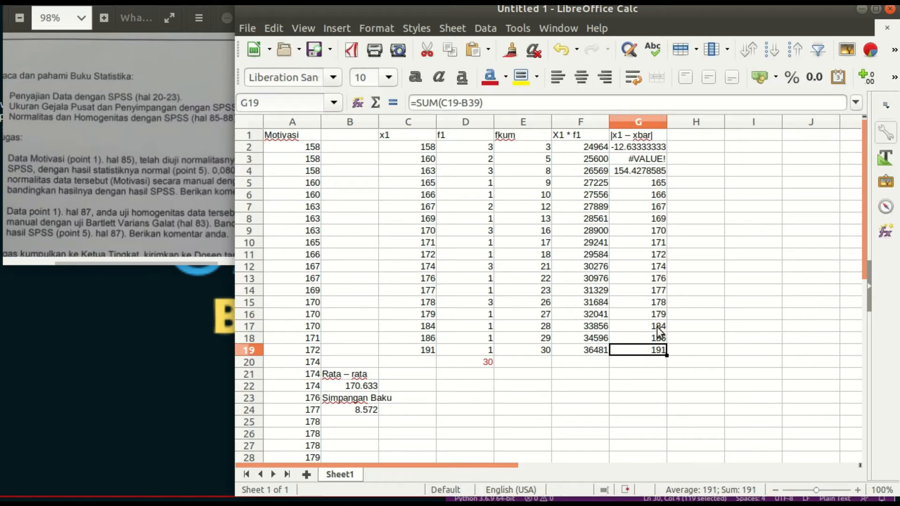
pyautogui.hotkey('ctrl', 'z')
# Replace the B22 reference in the G2 formula with the fixed mean so it reads =SUM(C2-170.633)
pyautogui.click(639, 147)
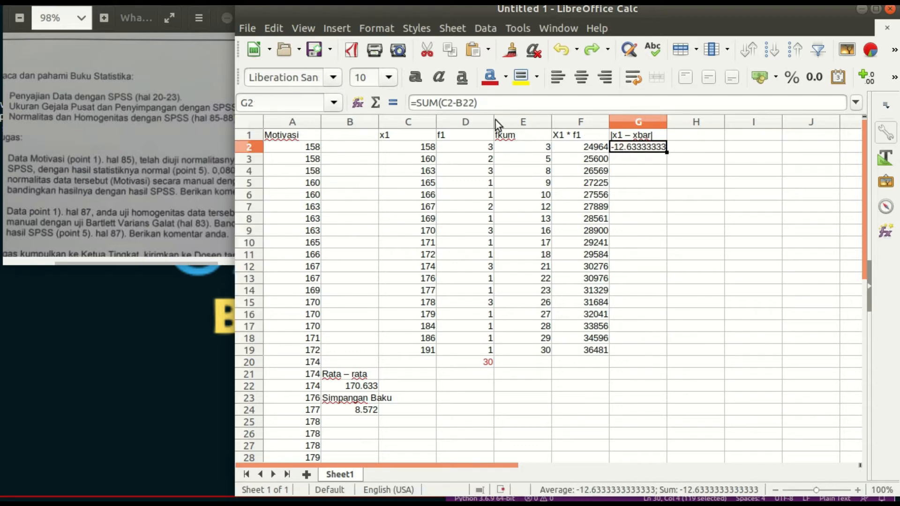
pyautogui.click(466, 111)
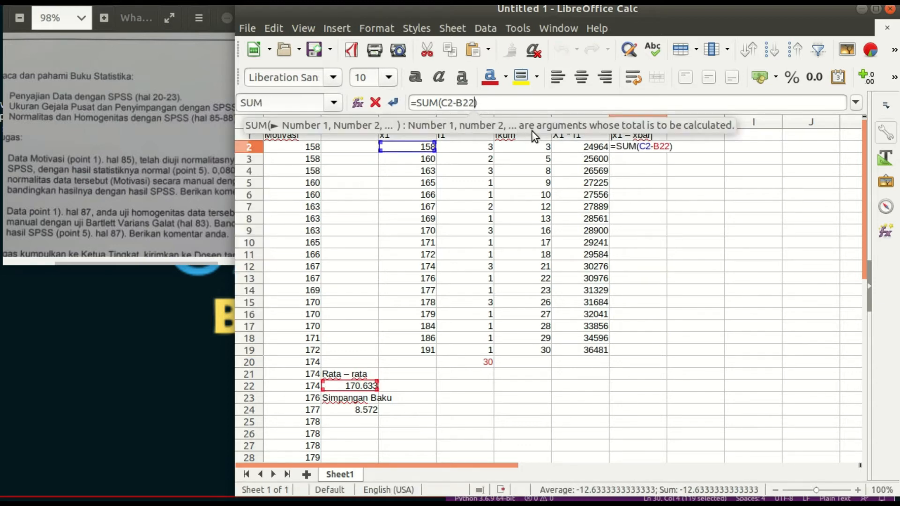
pyautogui.press('BackSpace')
pyautogui.press('BackSpace')
pyautogui.press('BackSpace')
pyautogui.write('170')
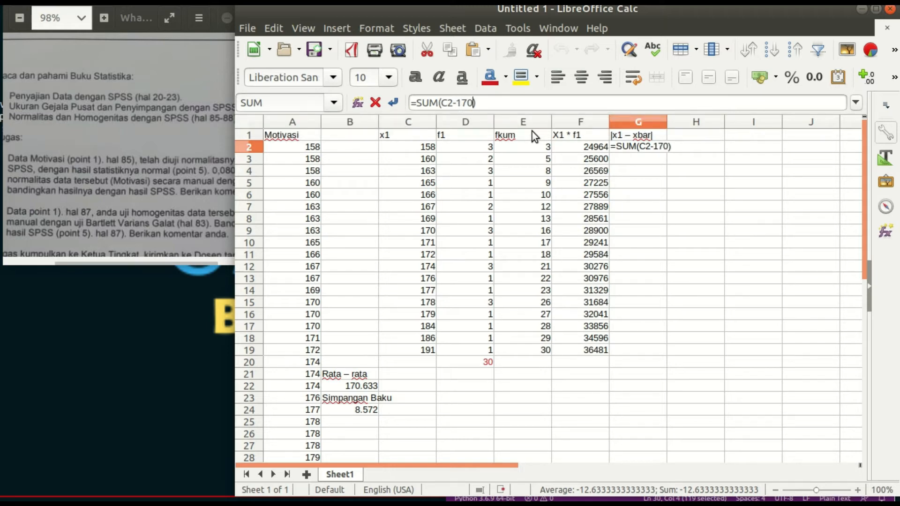
pyautogui.write('.633')
pyautogui.press('Return')
# Fill the G2 formula down through G19 to complete the |x1 - xbar| column
pyautogui.click(641, 149)
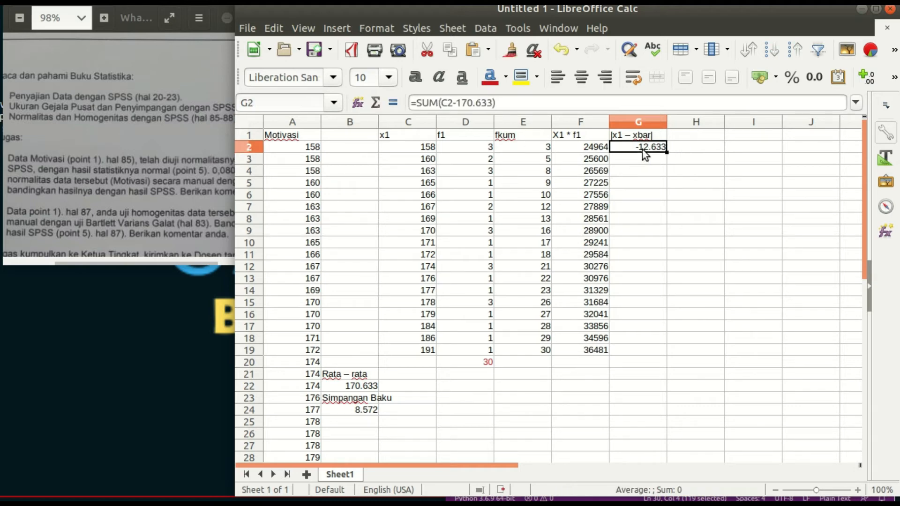
pyautogui.moveTo(666, 150); pyautogui.dragTo(664, 351)
pyautogui.click(684, 305)
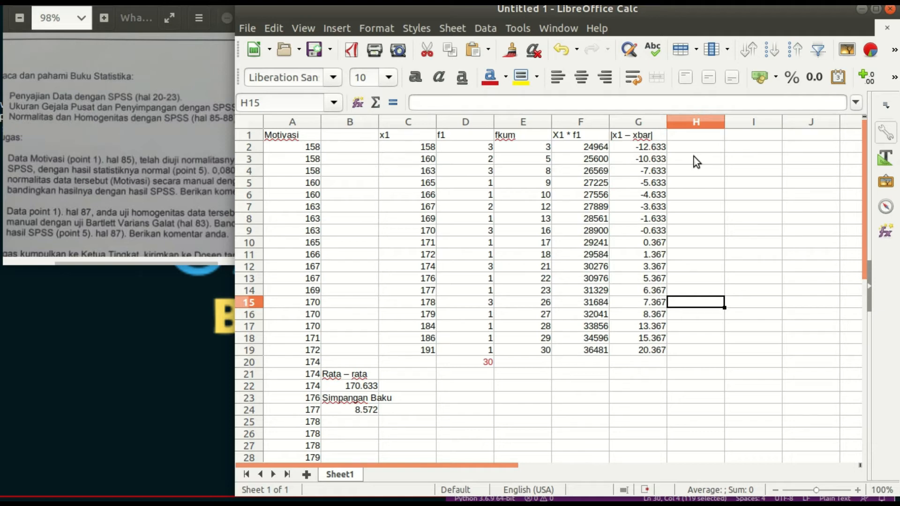
# Add the column header z1 in cell H1, beside the |x1 - xbar| header
pyautogui.click(700, 137)
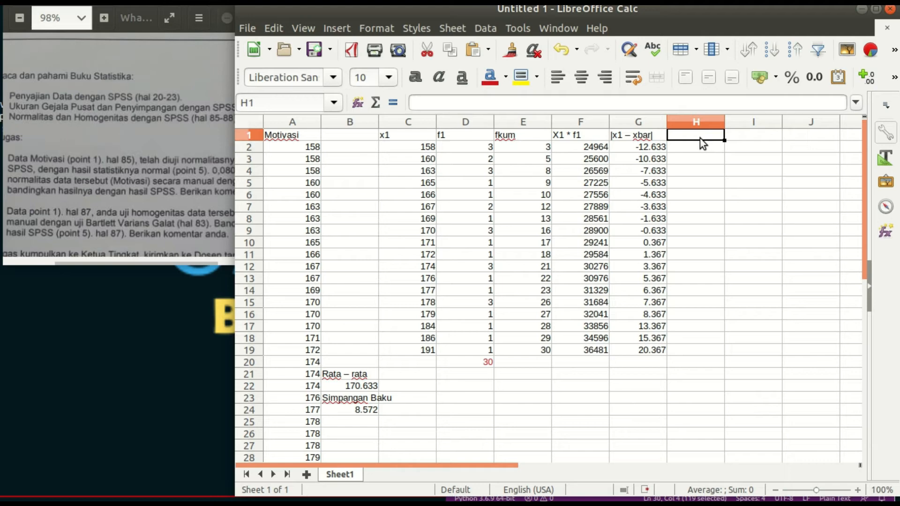
pyautogui.write('z')
pyautogui.press('BackSpace')
pyautogui.write('Z')
pyautogui.press('BackSpace')
pyautogui.write('z1')
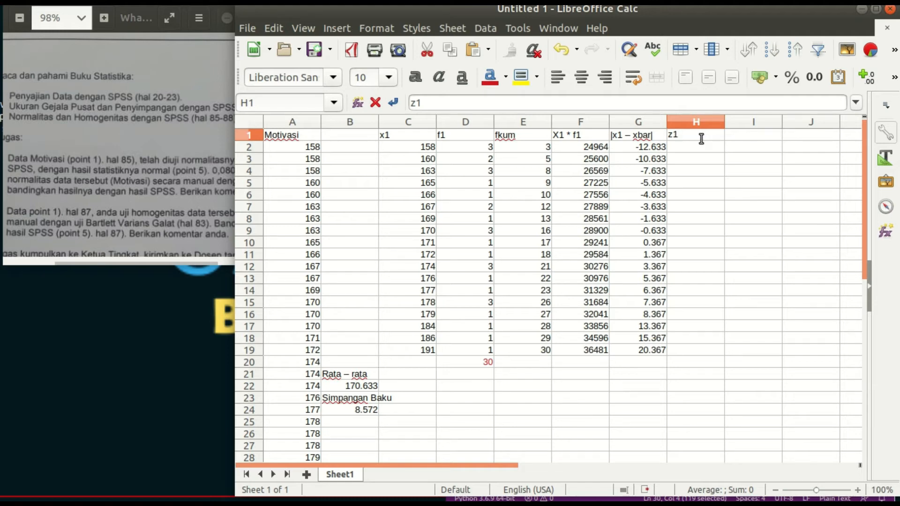
pyautogui.press('Return')
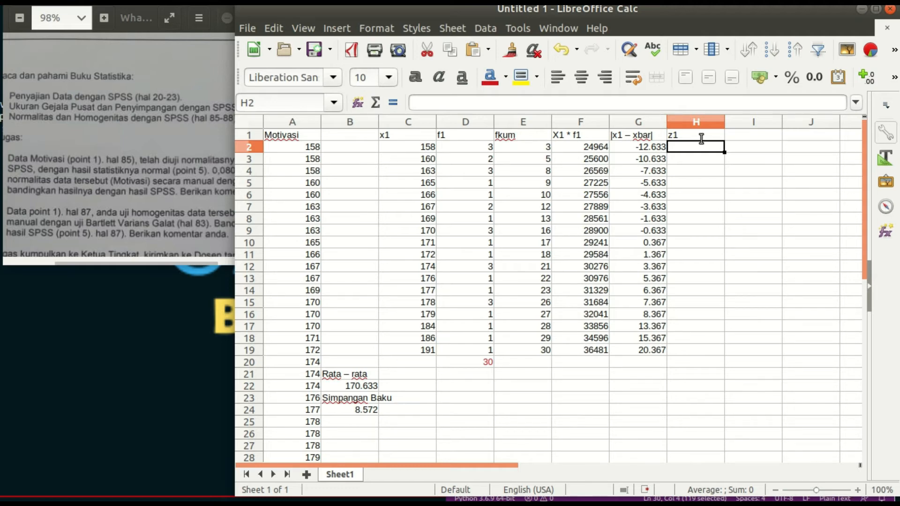
# Enter the formula =SUM(G2/8.572) in cell H2 to compute the first z1 value
pyautogui.write('=SUM(')
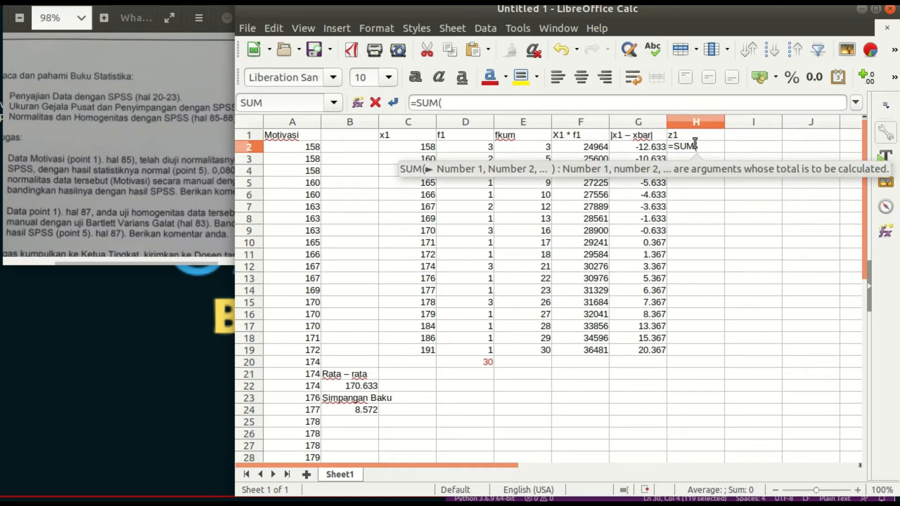
pyautogui.click(642, 148)
pyautogui.write('/')
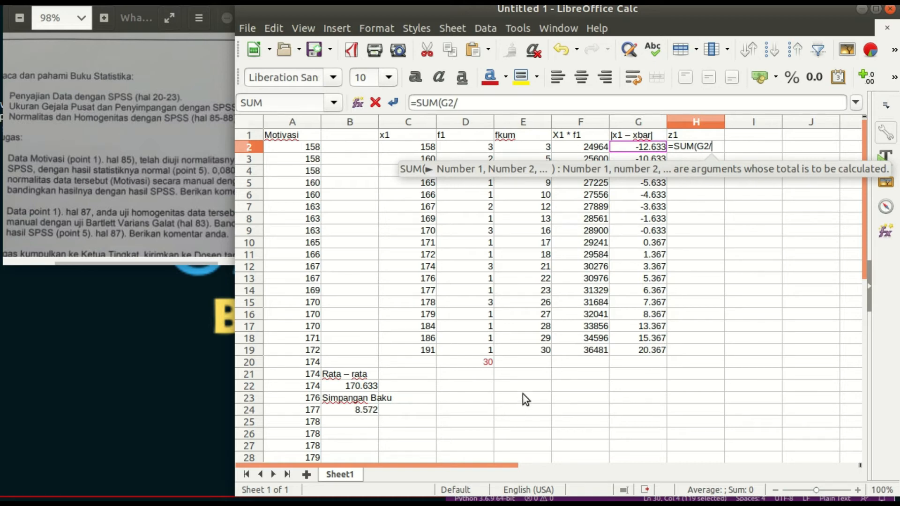
pyautogui.write('8.')
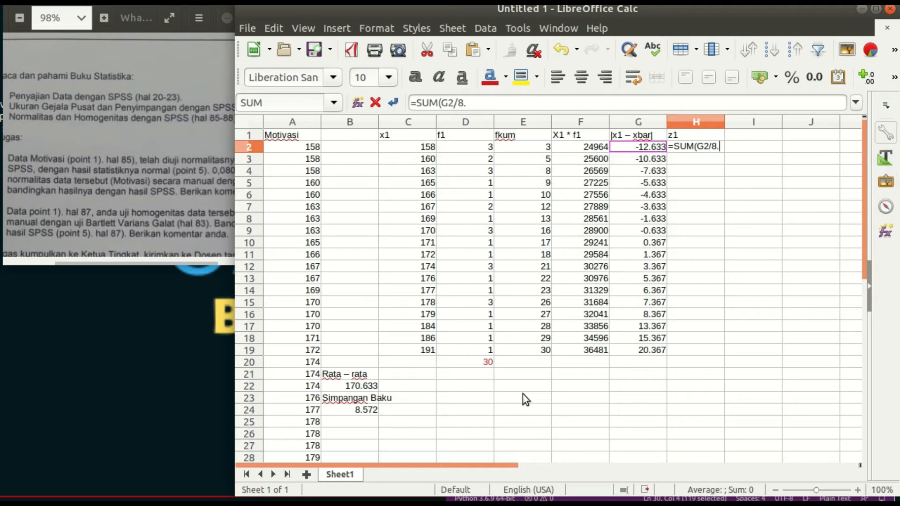
pyautogui.write('572)')
pyautogui.press('Return')
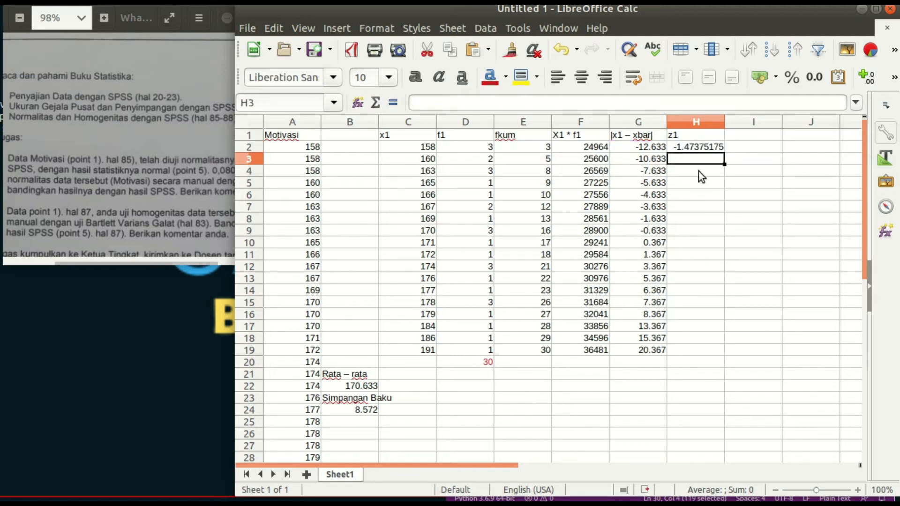
# Fill the H2 formula down through H19 to complete the z1 column
pyautogui.click(701, 147)
pyautogui.moveTo(724, 152); pyautogui.dragTo(701, 147)
pyautogui.click(750, 304)
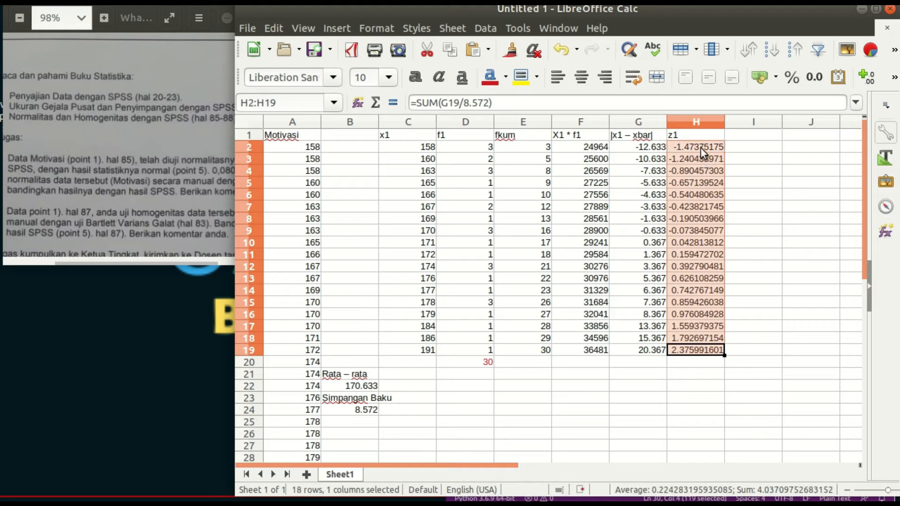
# Format the z1 values in H2:H19 as numbers with three decimal places
pyautogui.rightClick(700, 148)
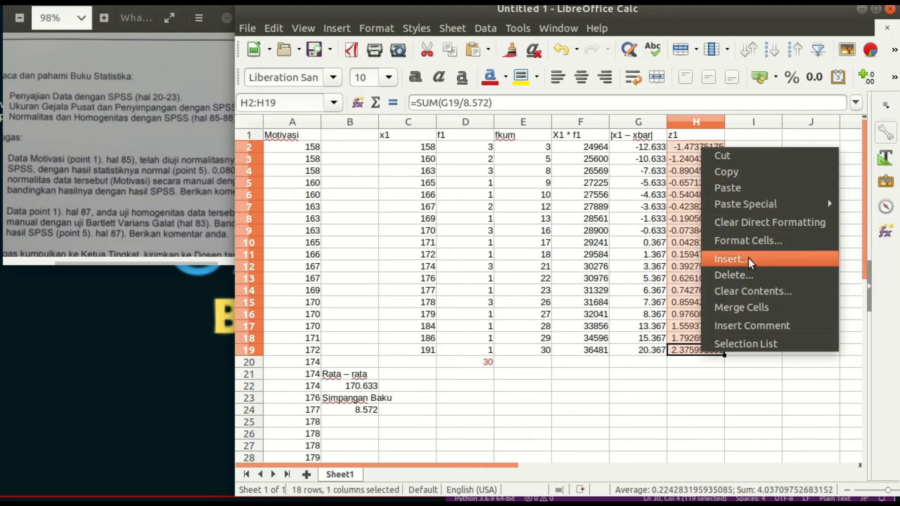
pyautogui.click(748, 241)
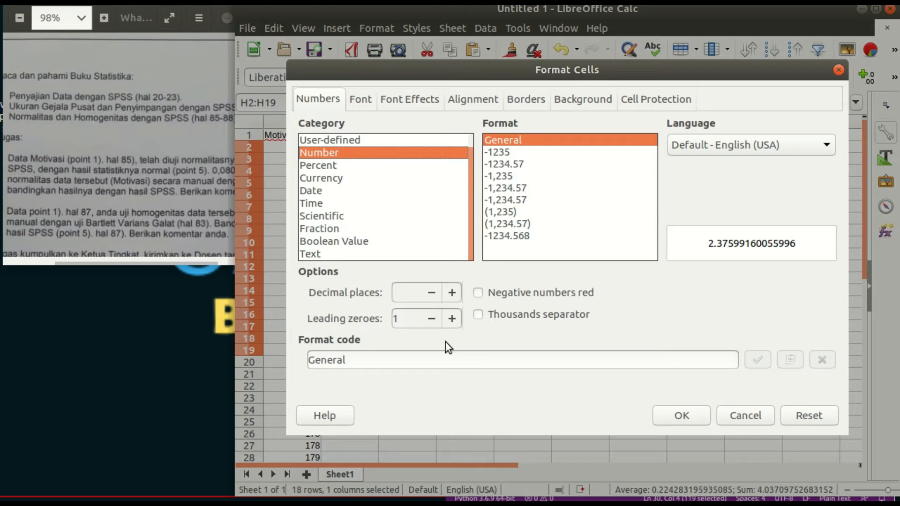
pyautogui.click(451, 293)
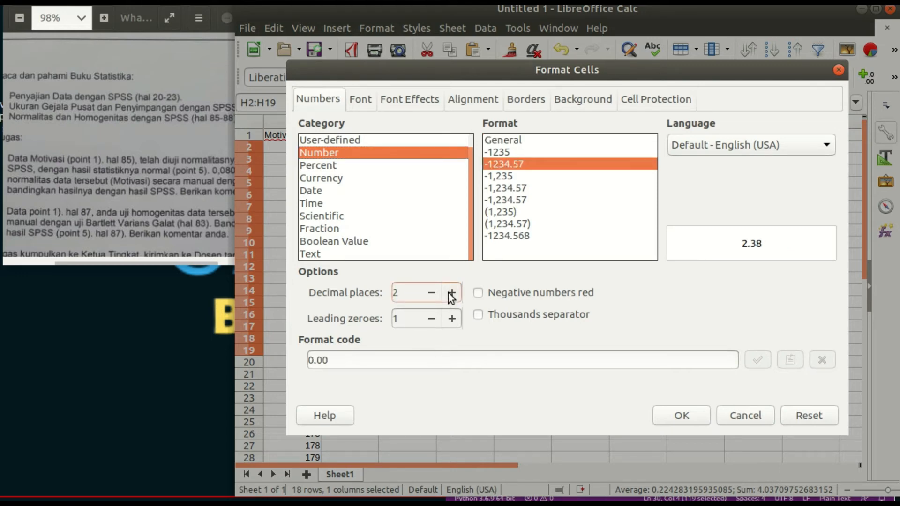
pyautogui.click(449, 293)
pyautogui.click(707, 412)
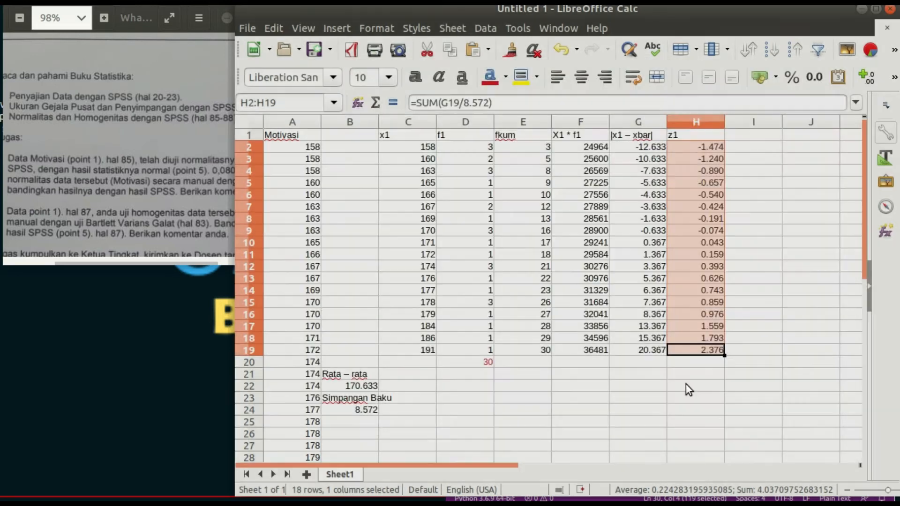
pyautogui.click(746, 269)
pyautogui.click(658, 147)
pyautogui.click(697, 148)
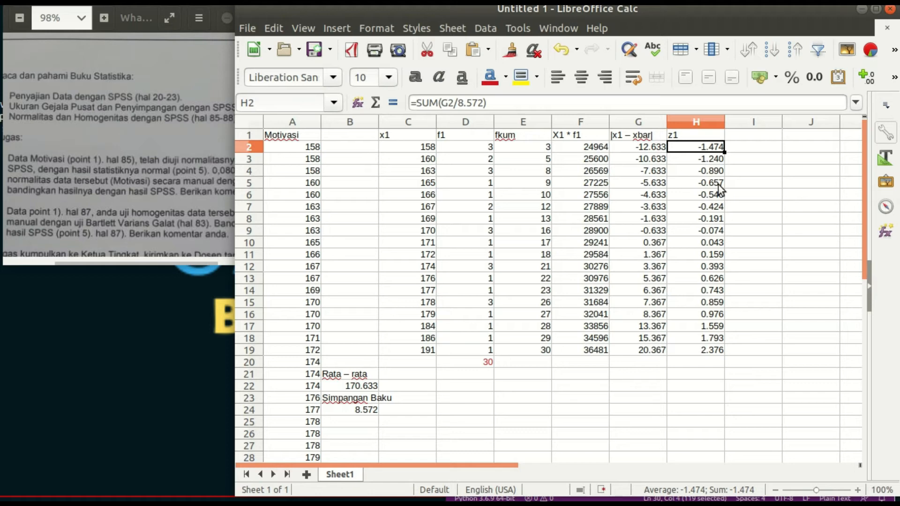
# Add the column header f(z1) in cell I1, beside the z1 header
pyautogui.click(755, 133)
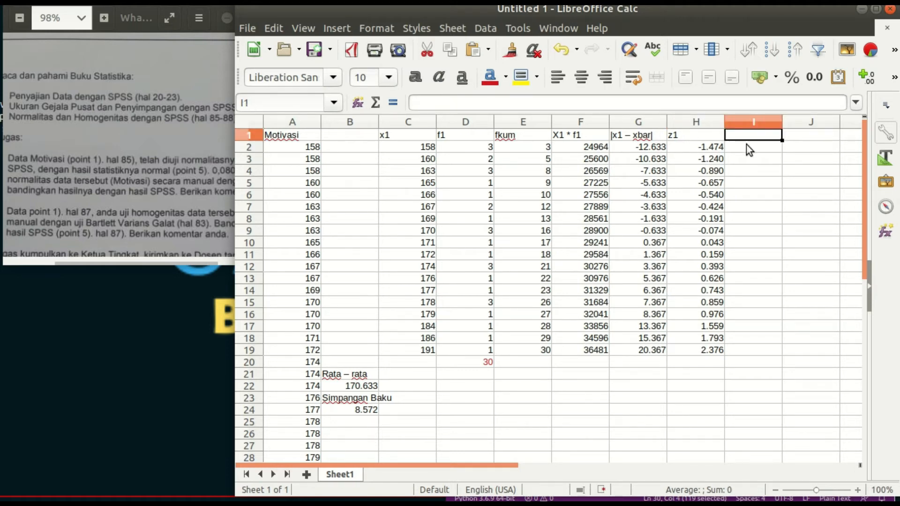
pyautogui.write('f(z1)')
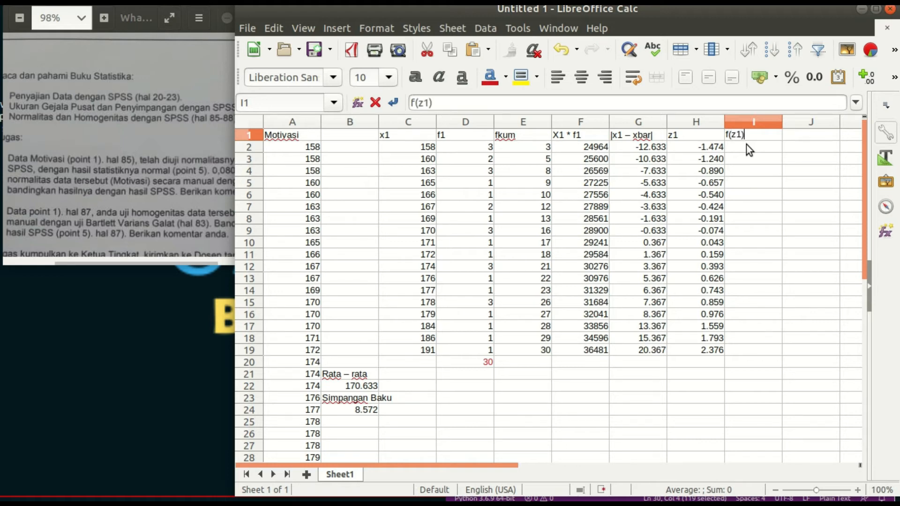
pyautogui.press('Return')
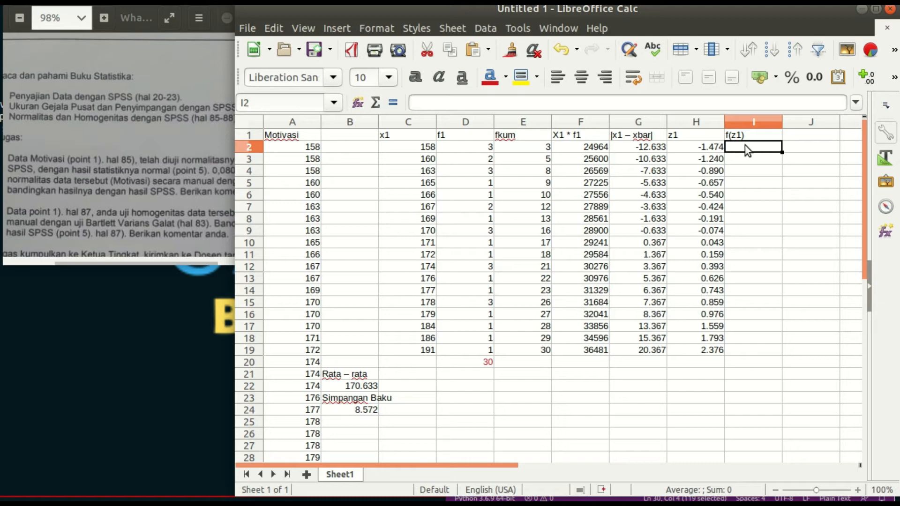
# Switch to Image Viewer, browse to the z-table picture and examine its rows of negative z values up close
pyautogui.click(1, 291)
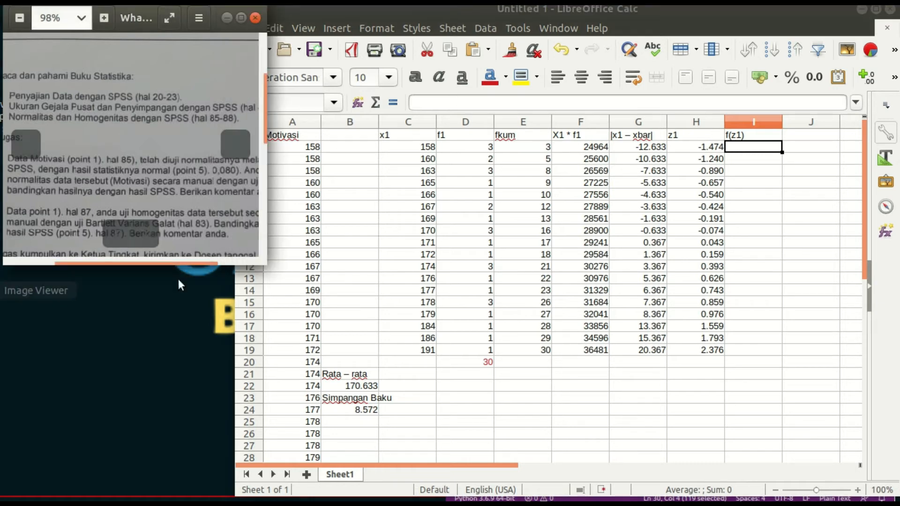
pyautogui.click(230, 142)
pyautogui.click(240, 146)
pyautogui.click(241, 146)
pyautogui.click(240, 146)
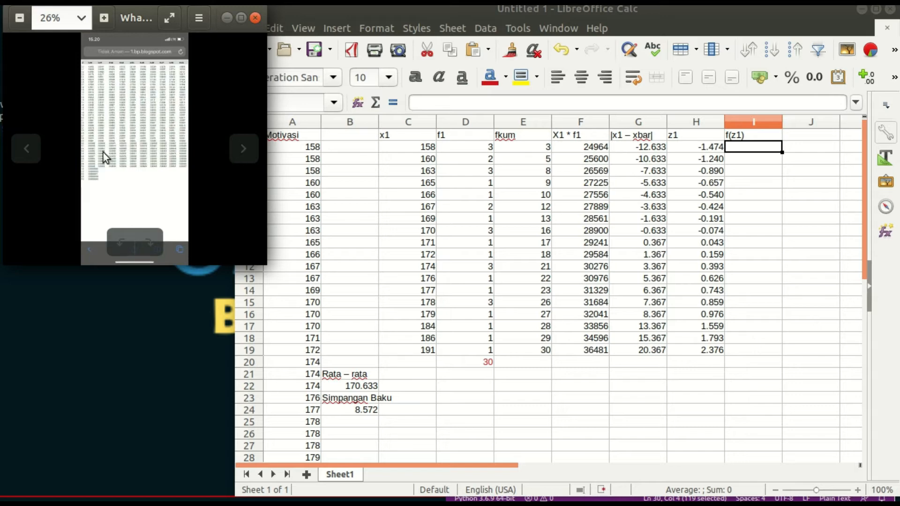
pyautogui.click(26, 145)
pyautogui.scroll(4, 100, 169)
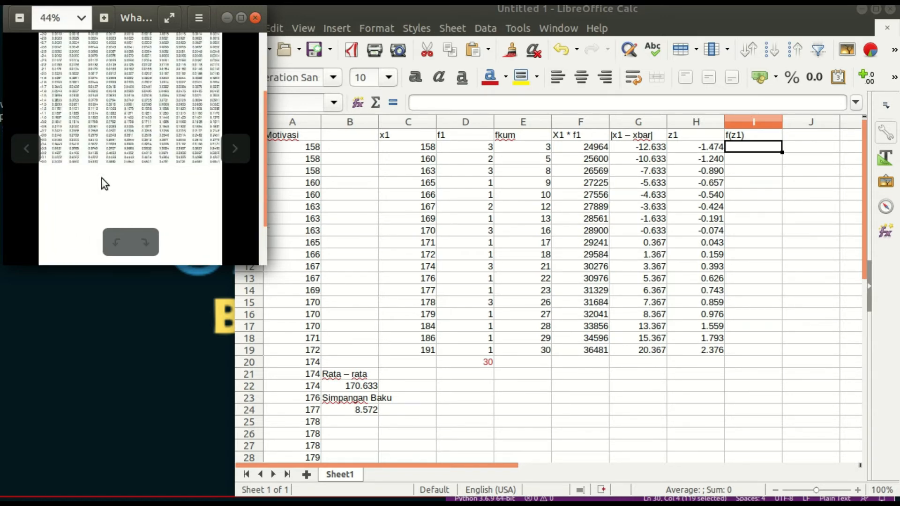
pyautogui.scroll(1, 97, 182)
pyautogui.moveTo(104, 124); pyautogui.dragTo(165, 179)
pyautogui.moveTo(145, 126); pyautogui.dragTo(274, 190)
pyautogui.scroll(1, 95, 159)
pyautogui.scroll(2, 94, 160)
pyautogui.moveTo(80, 135); pyautogui.dragTo(106, 85)
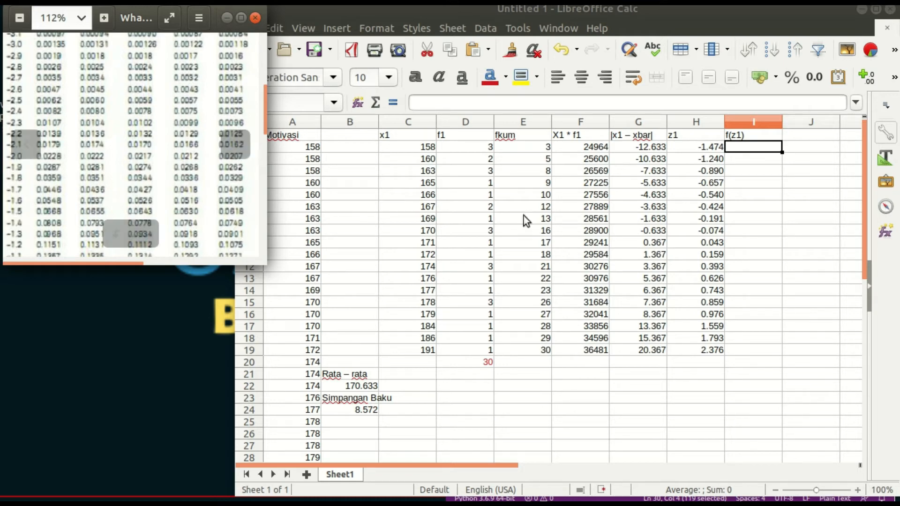
pyautogui.click(745, 3)
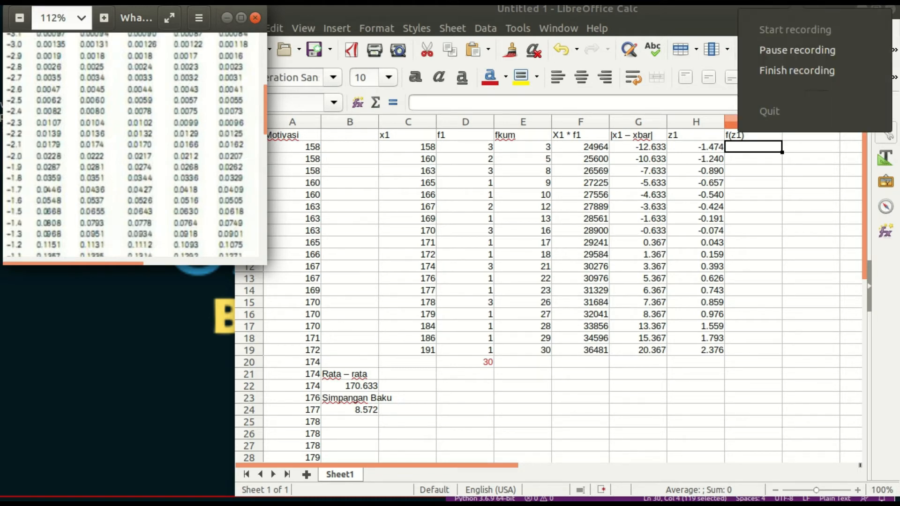
pyautogui.click(789, 48)
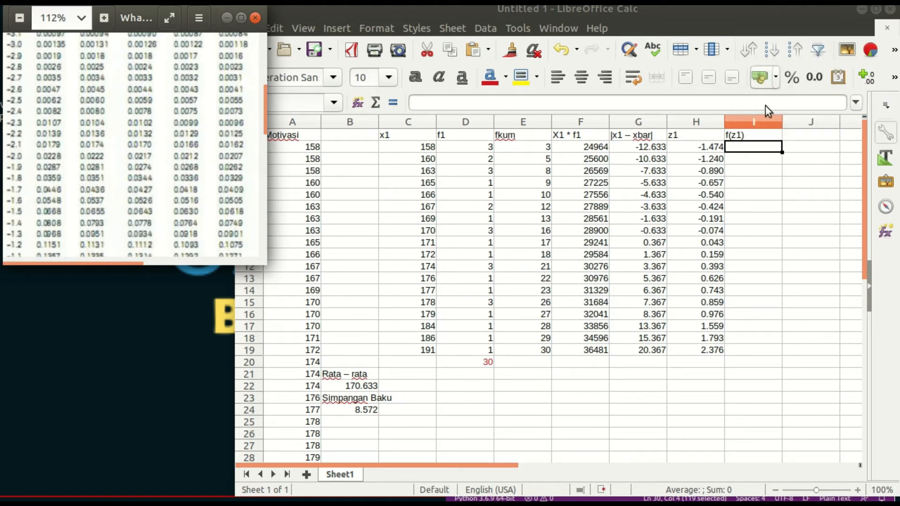
# Compare the first z1 values in column H with the second-decimal column headings of the z-table picture
pyautogui.click(712, 157)
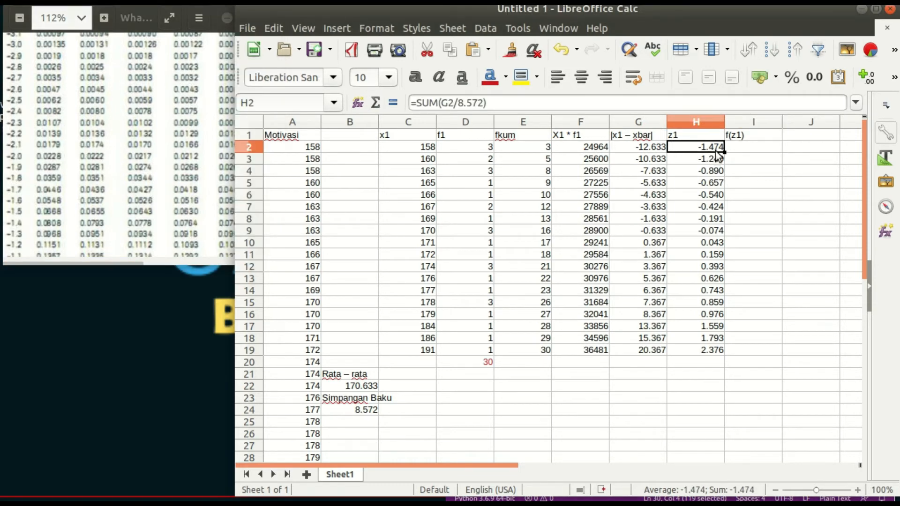
pyautogui.click(716, 168)
pyautogui.click(716, 184)
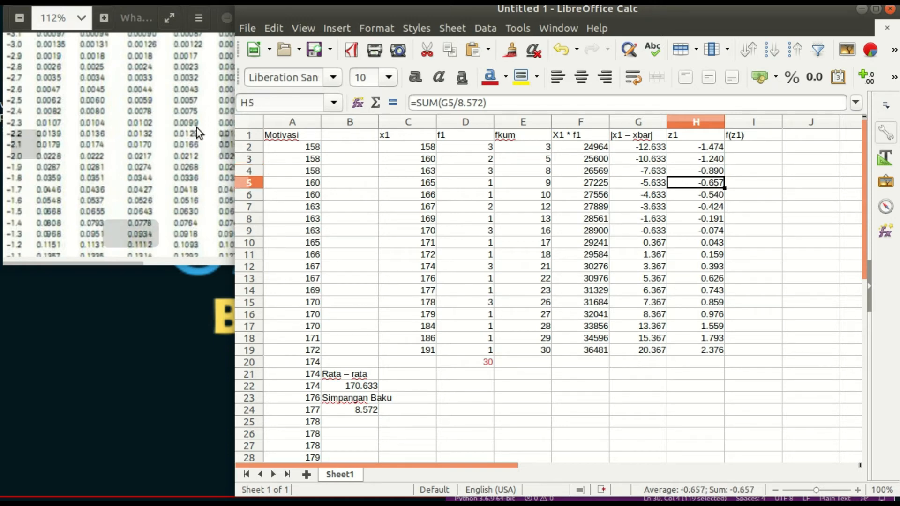
pyautogui.click(166, 106)
pyautogui.scroll(1, 166, 106)
pyautogui.scroll(3, 167, 106)
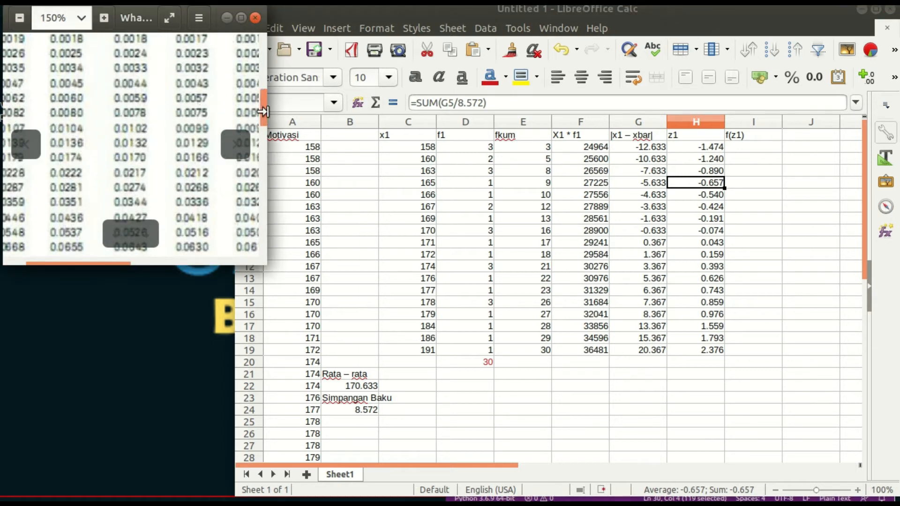
pyautogui.moveTo(265, 114); pyautogui.dragTo(266, 57)
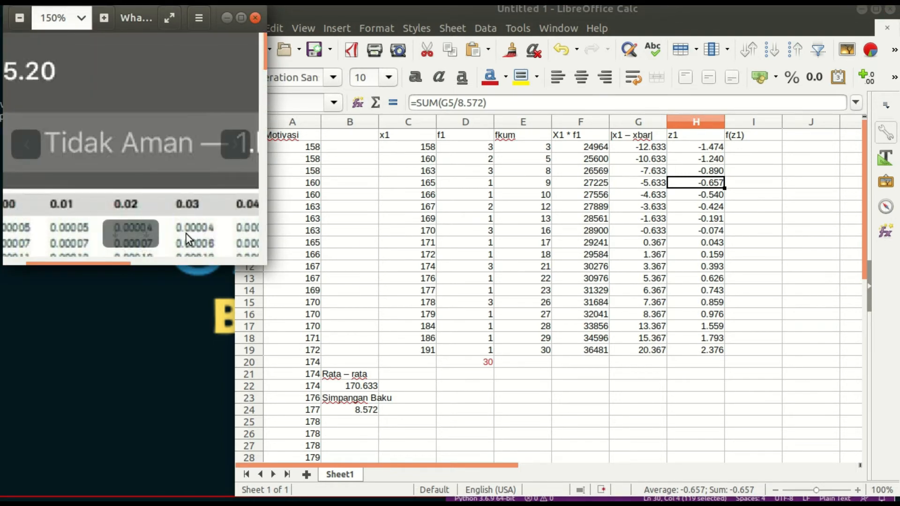
pyautogui.scroll(-2, 196, 192)
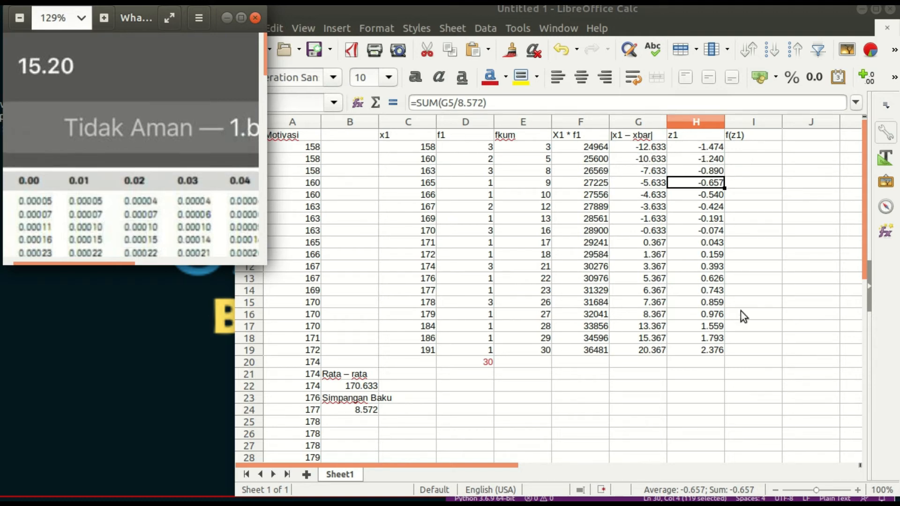
# Format the |x1 - xbar| and z1 values in G2:H19 as numbers with two decimal places
pyautogui.moveTo(635, 352); pyautogui.dragTo(690, 151)
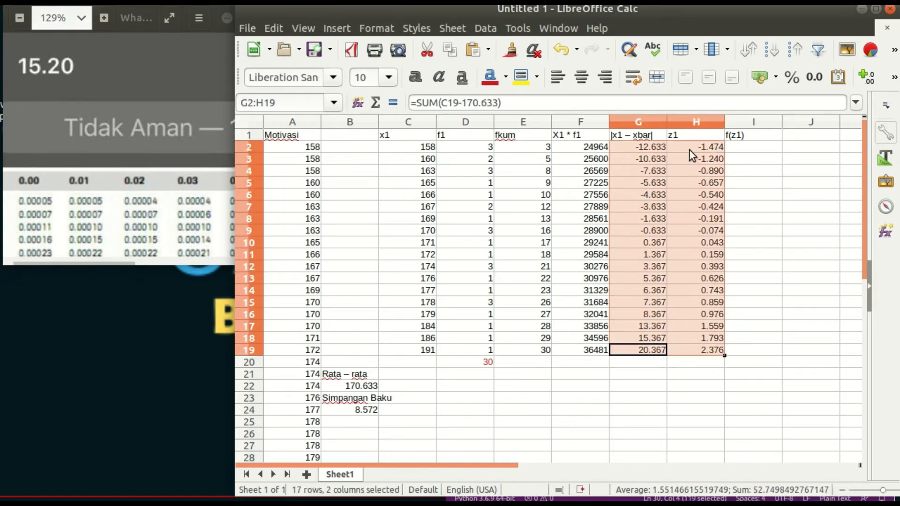
pyautogui.rightClick(689, 147)
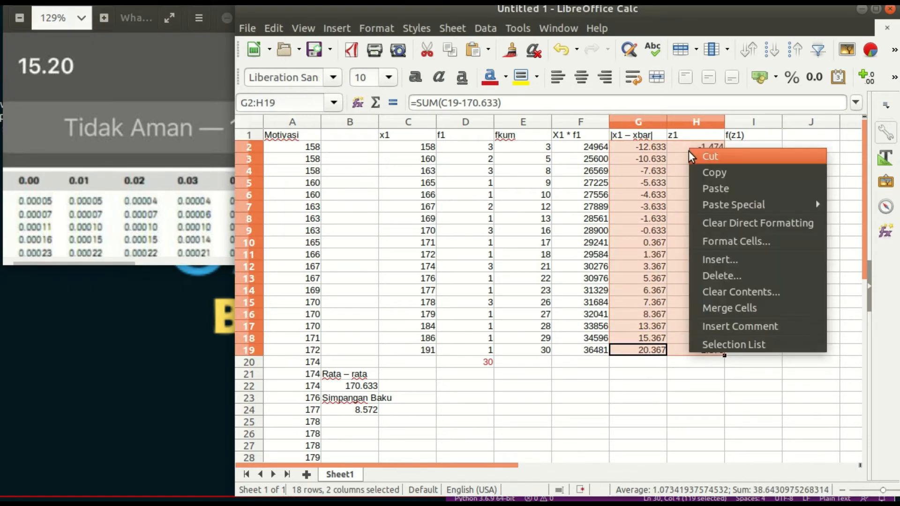
pyautogui.click(715, 241)
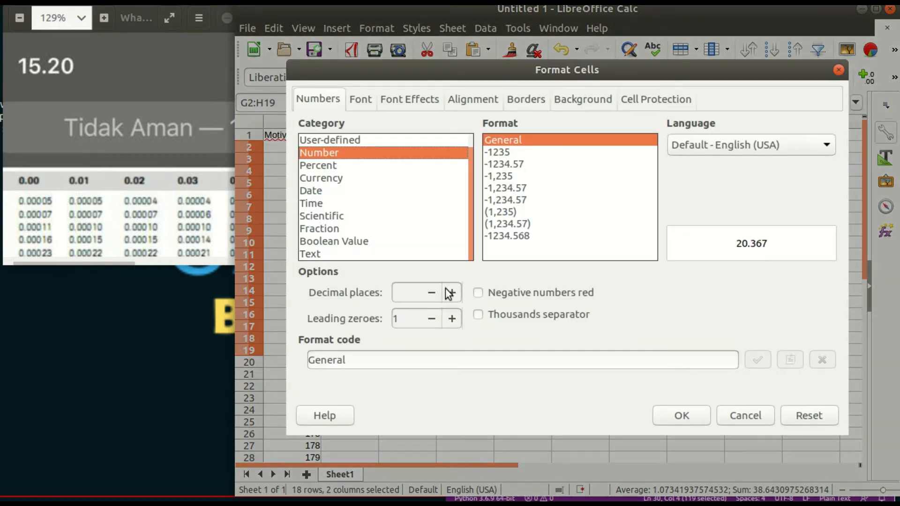
pyautogui.click(449, 293)
pyautogui.click(449, 294)
pyautogui.click(682, 415)
pyautogui.click(732, 290)
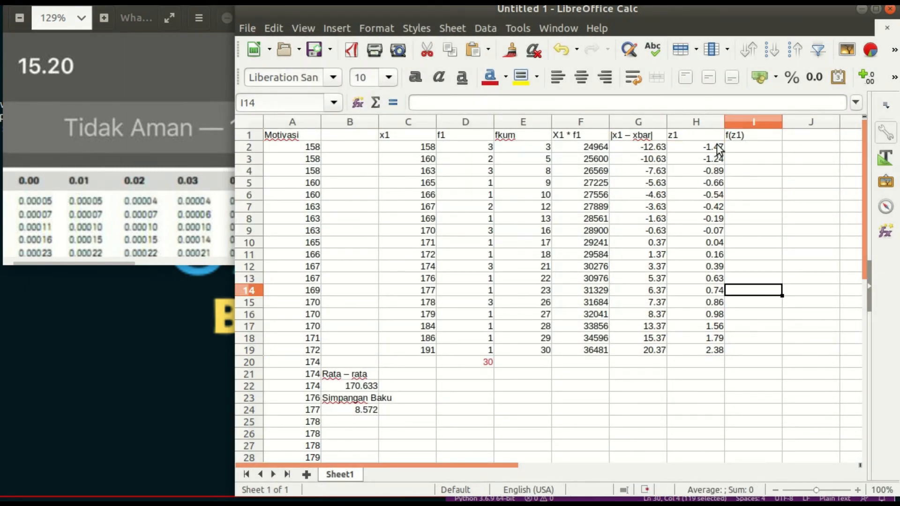
# Look up the first z1 value, -1.47, in the z-table picture and return to cell I2 in the f(z1) column
pyautogui.click(740, 145)
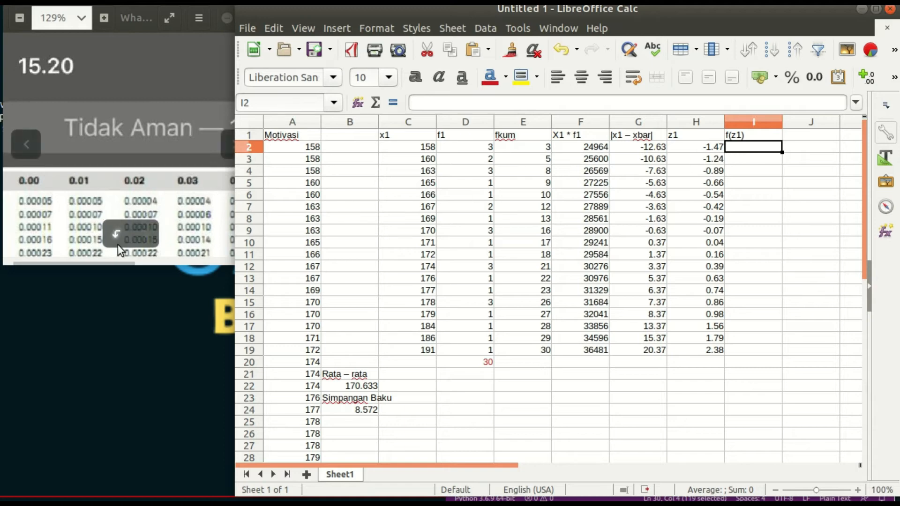
pyautogui.click(194, 208)
pyautogui.scroll(-4, 188, 215)
pyautogui.scroll(-2, 187, 215)
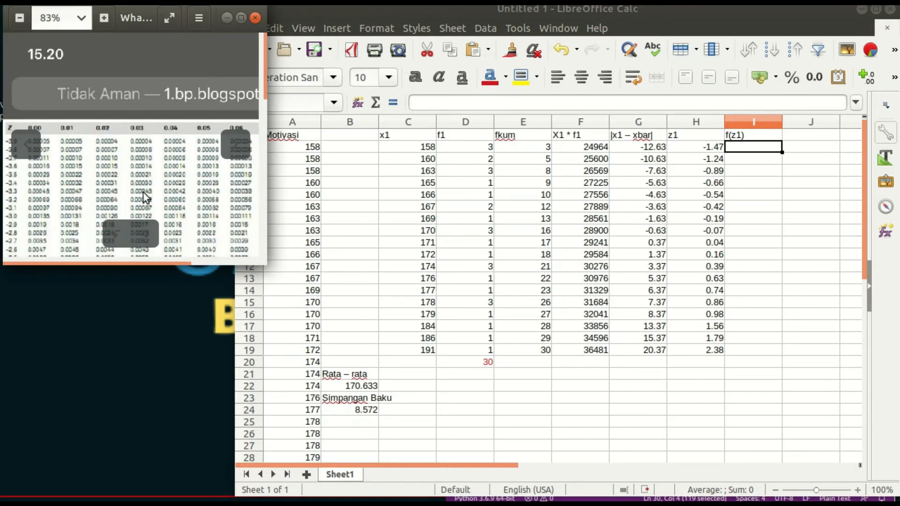
pyautogui.moveTo(186, 214); pyautogui.dragTo(157, 82)
pyautogui.scroll(3, 74, 217)
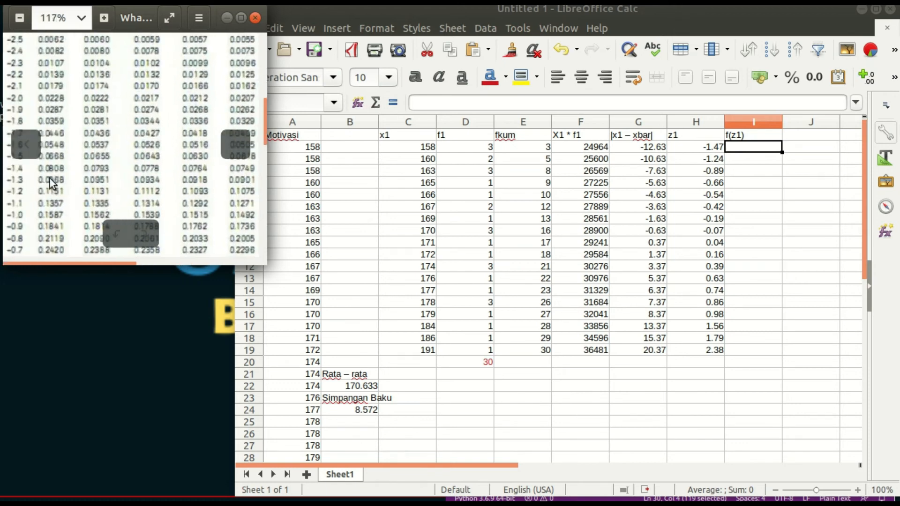
pyautogui.scroll(2, 49, 176)
pyautogui.moveTo(52, 172); pyautogui.dragTo(80, 174)
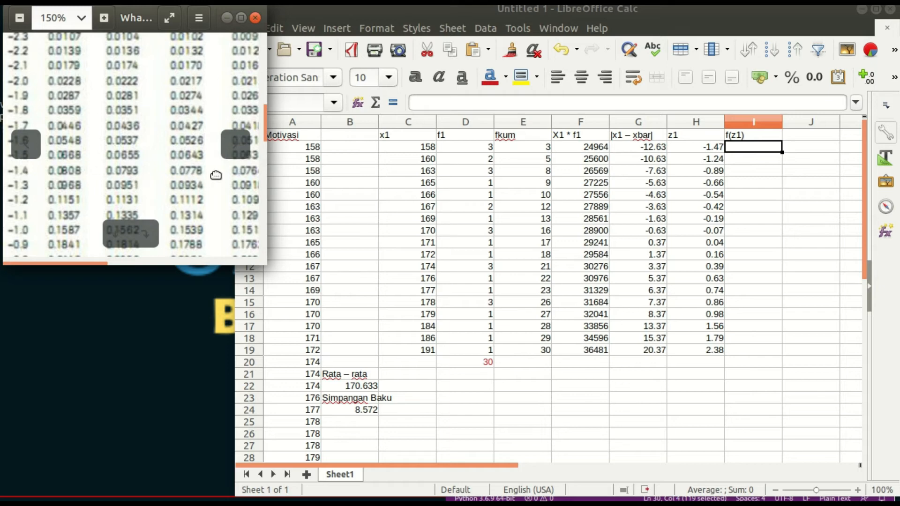
pyautogui.moveTo(216, 175); pyautogui.dragTo(77, 174)
pyautogui.moveTo(162, 173); pyautogui.dragTo(112, 178)
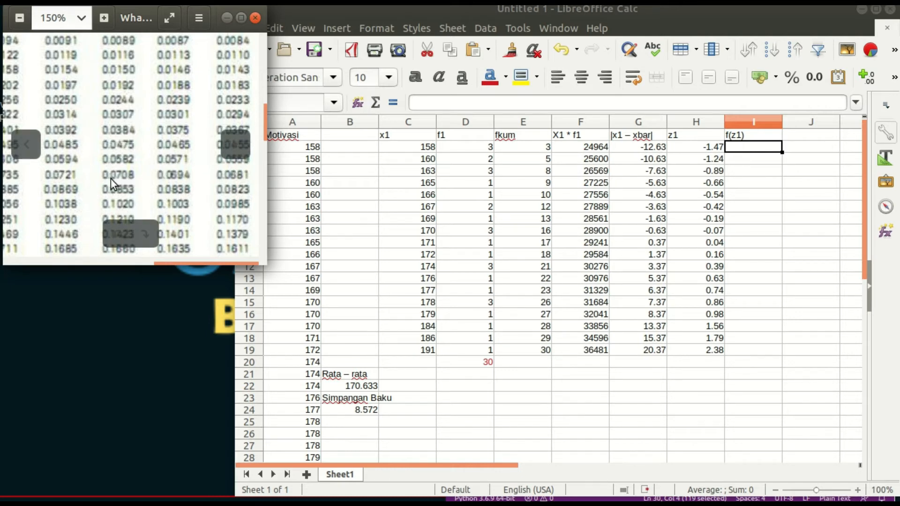
pyautogui.moveTo(113, 176); pyautogui.dragTo(137, 180)
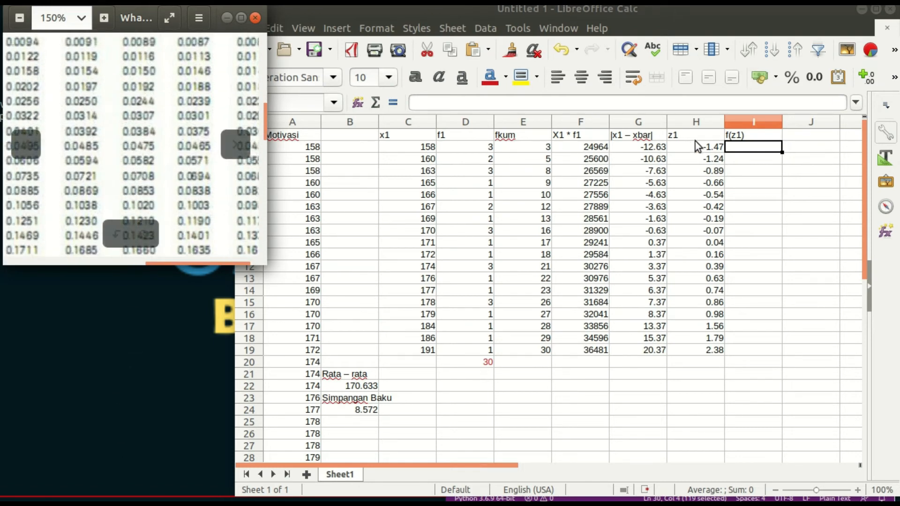
pyautogui.click(757, 148)
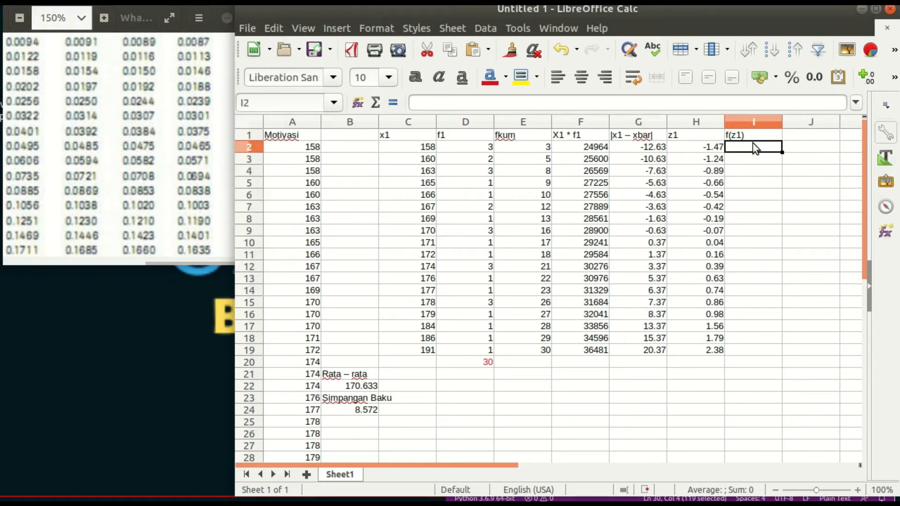
# Enter 0.0708 as the first f(z1) value in I2
pyautogui.write('0.0708')
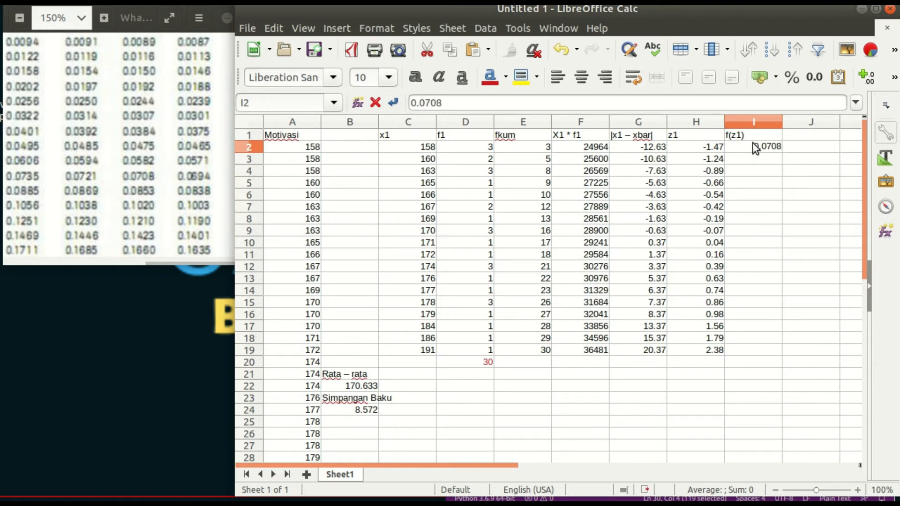
pyautogui.press('Return')
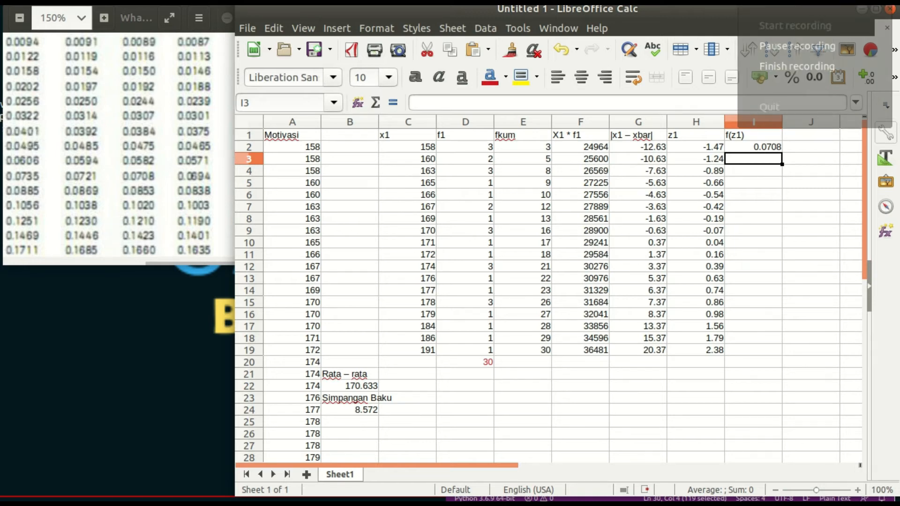
pyautogui.click(794, 45)
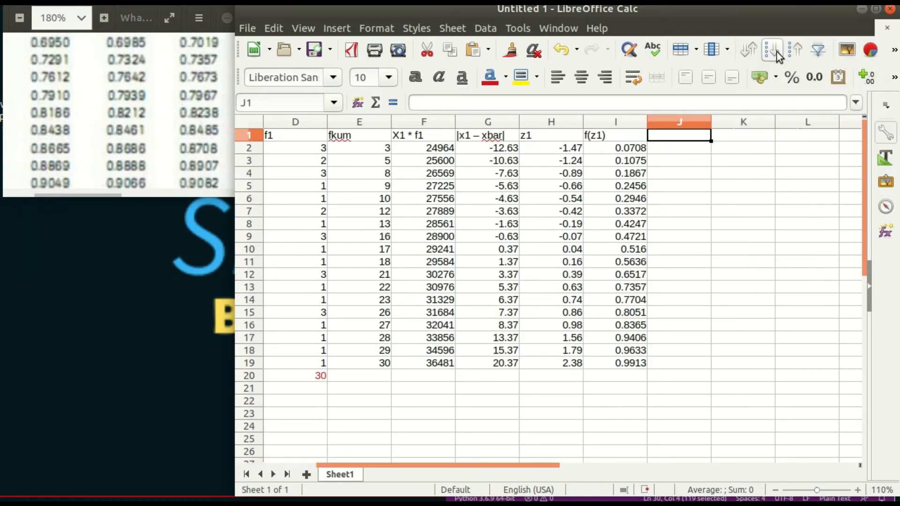
pyautogui.moveTo(626, 226); pyautogui.dragTo(623, 210)
pyautogui.click(614, 162)
pyautogui.moveTo(615, 286); pyautogui.dragTo(636, 326)
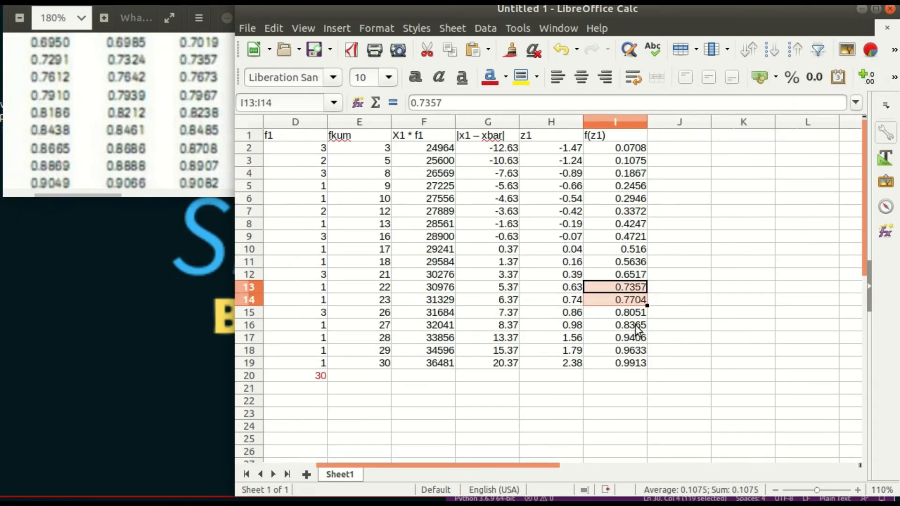
pyautogui.click(671, 236)
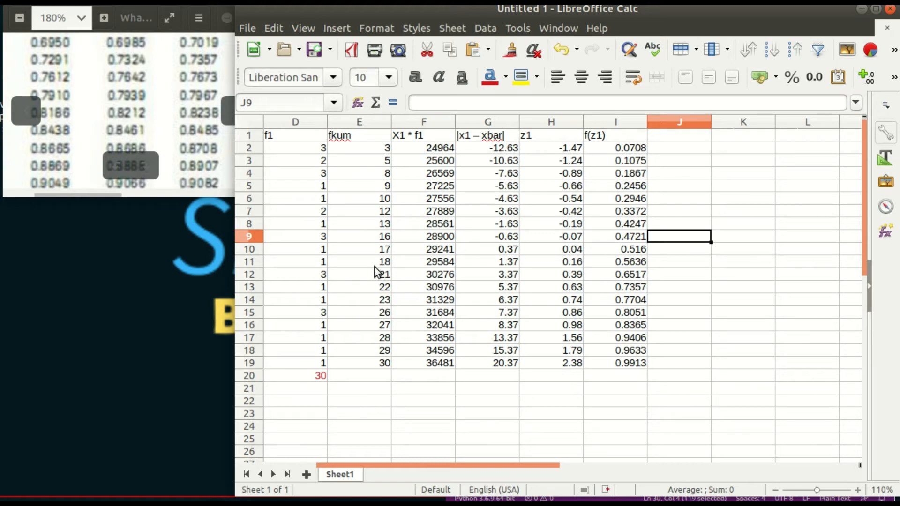
# Add the column heading s(z1) in J1
pyautogui.click(689, 134)
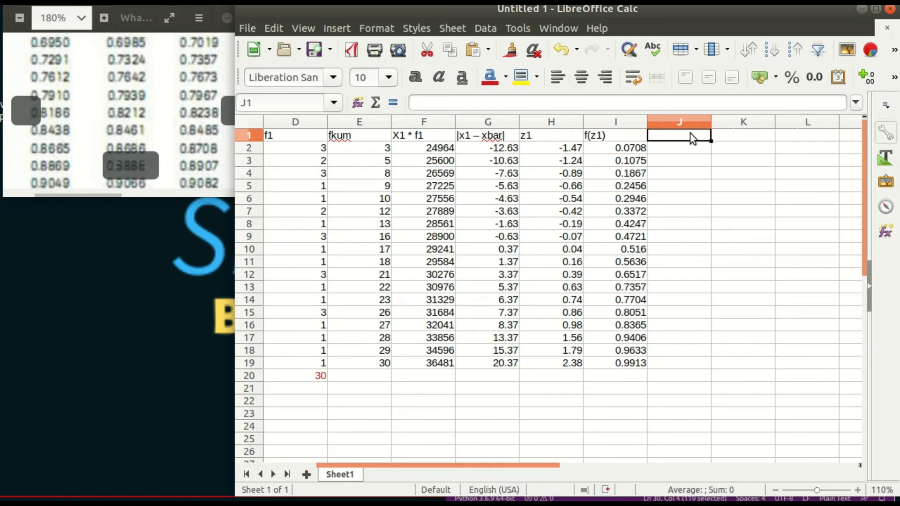
pyautogui.write('s(z1)')
pyautogui.press('Return')
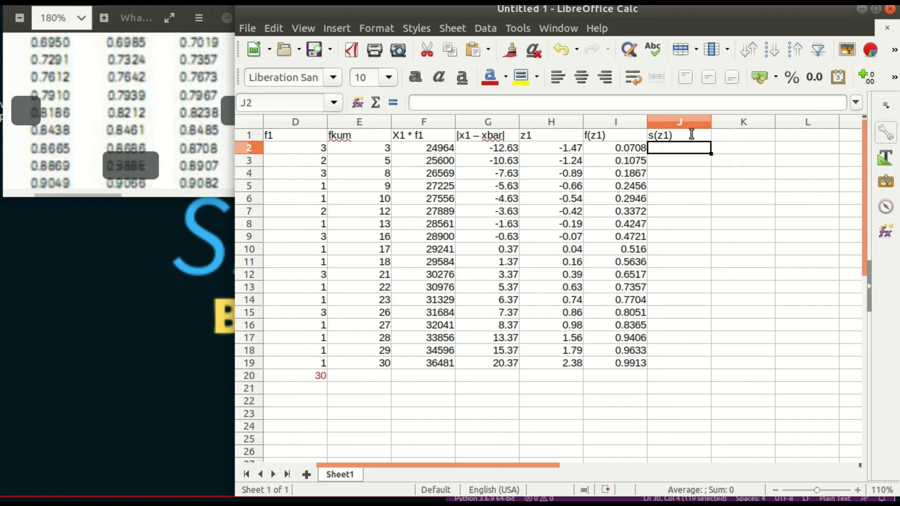
# Calculate the first s(z1) value in J2 by dividing the cumulative frequency by the f1 total, using =SUM(E2/D20)
pyautogui.write('=SU')
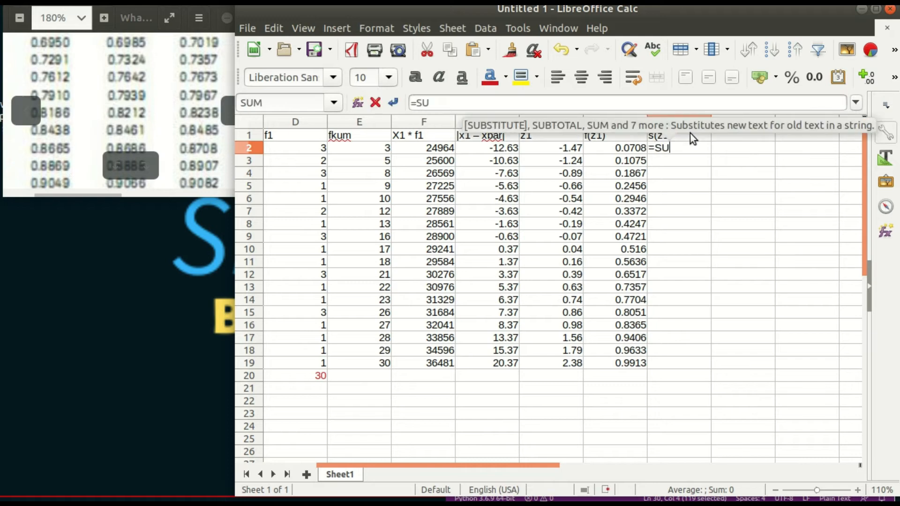
pyautogui.write('M(')
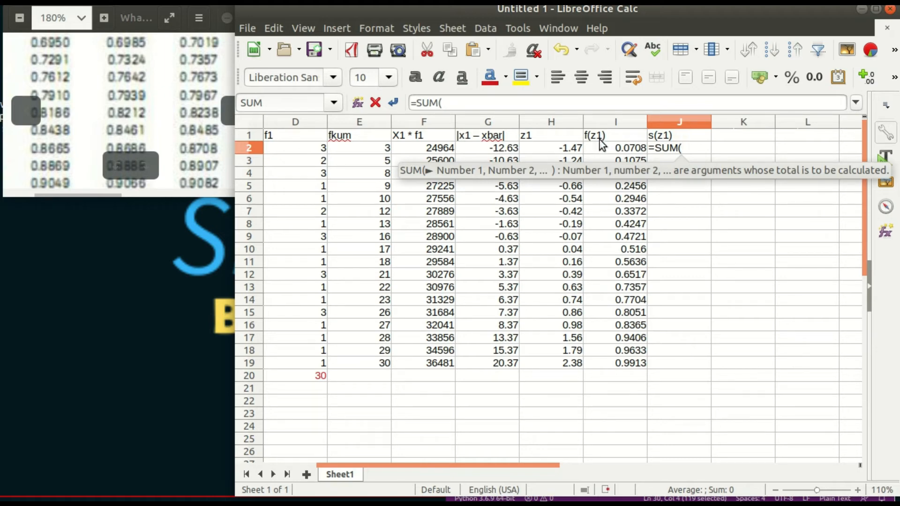
pyautogui.click(496, 213)
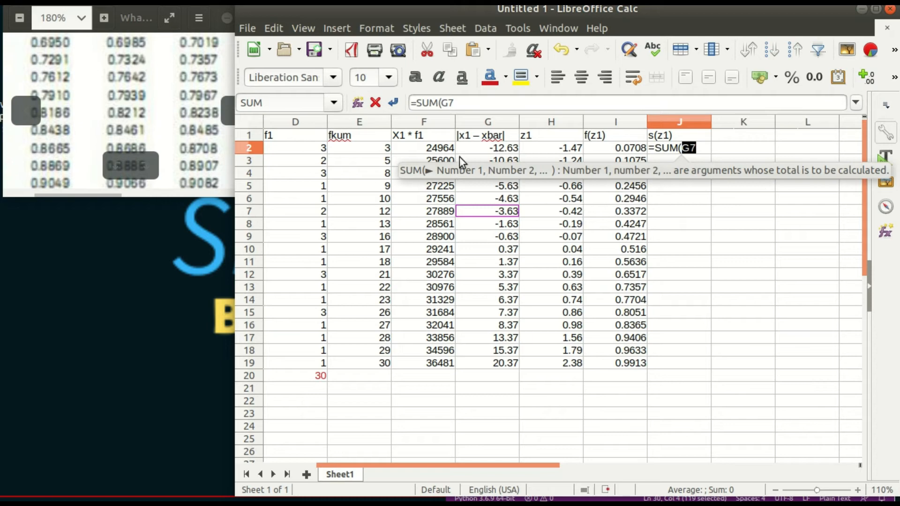
pyautogui.click(443, 149)
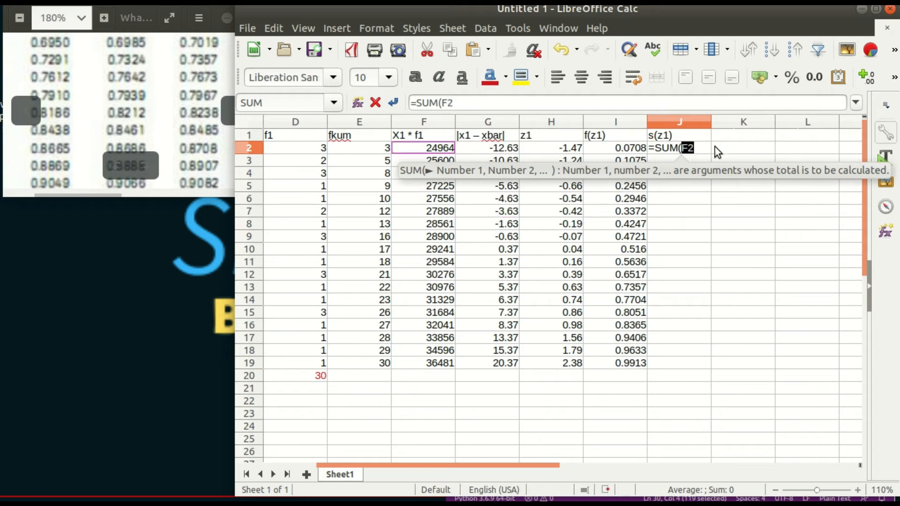
pyautogui.click(375, 154)
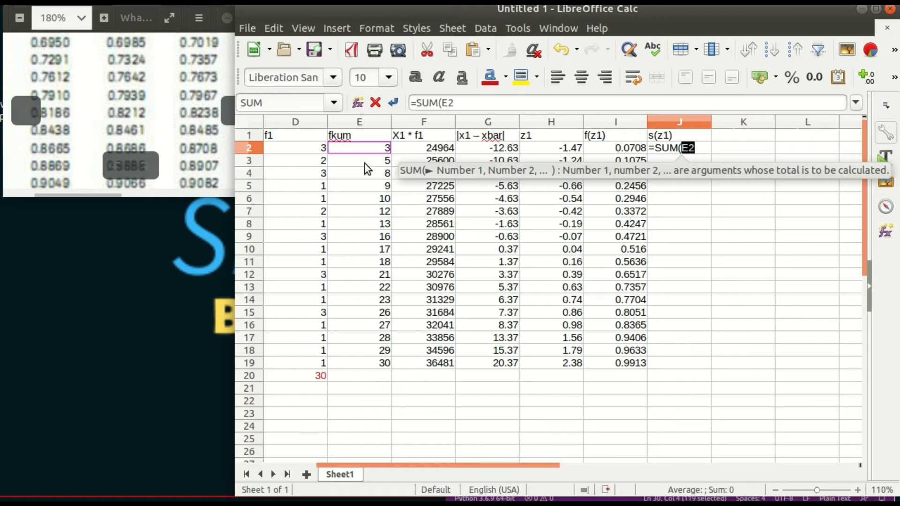
pyautogui.click(303, 377)
pyautogui.click(512, 102)
pyautogui.write('/')
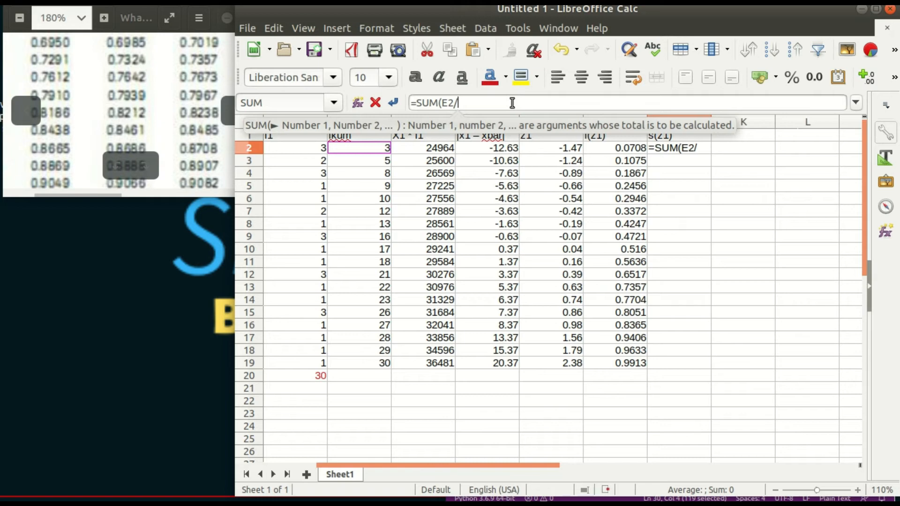
pyautogui.click(305, 378)
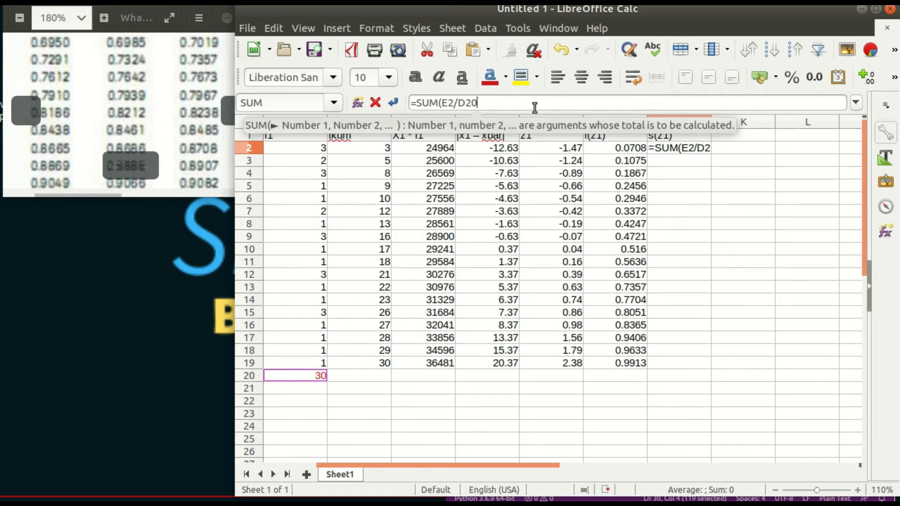
pyautogui.write(')')
pyautogui.press('Return')
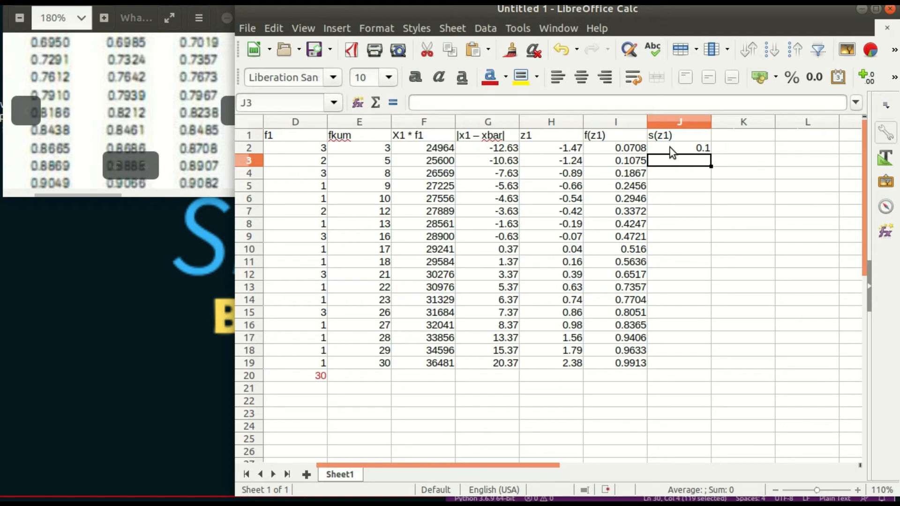
# Try to fill the s(z1) formula from J2 down to J19, and undo the fill
pyautogui.click(692, 152)
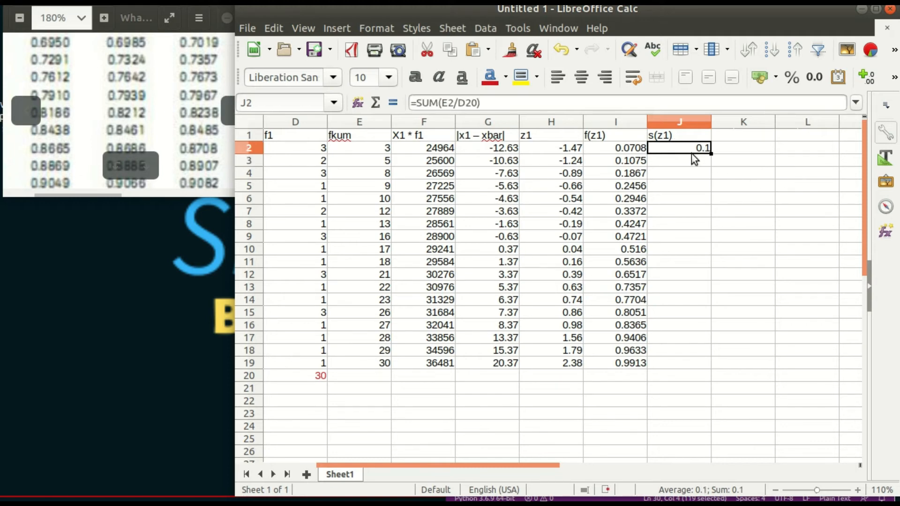
pyautogui.moveTo(711, 155); pyautogui.dragTo(710, 365)
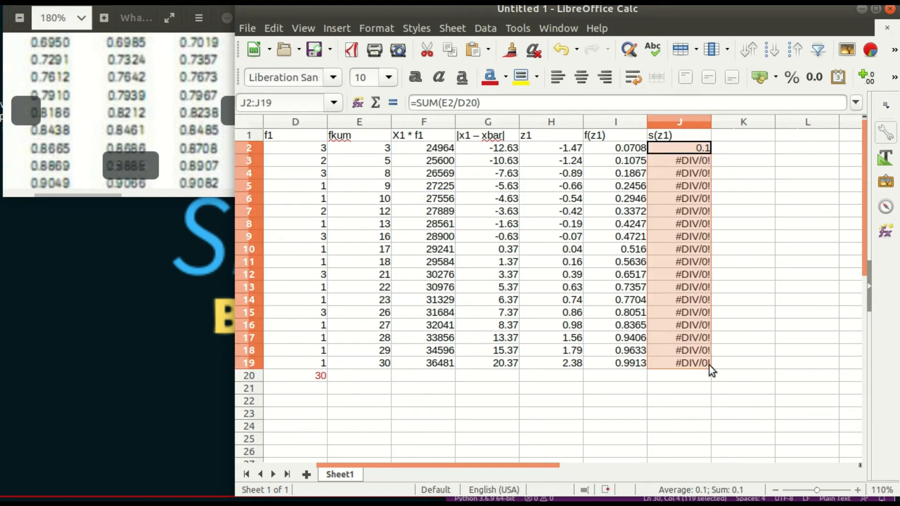
pyautogui.click(694, 316)
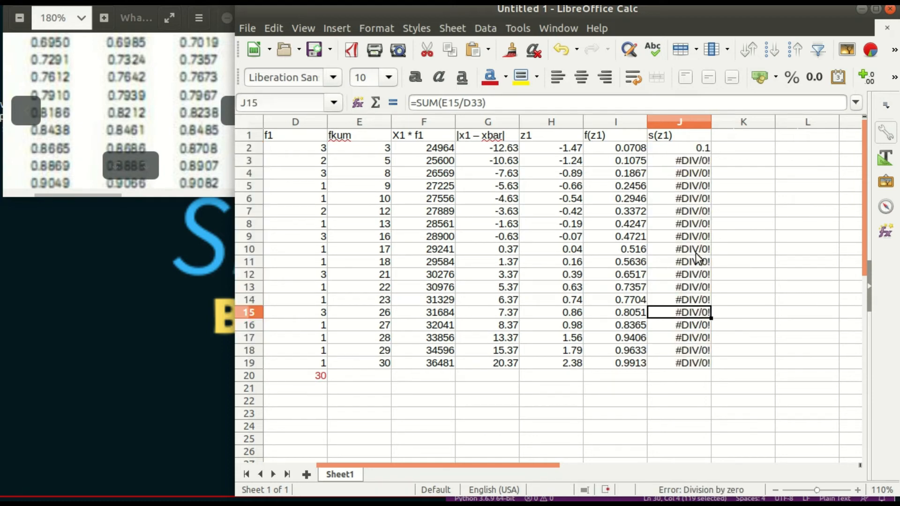
pyautogui.hotkey('ctrl', 'z')
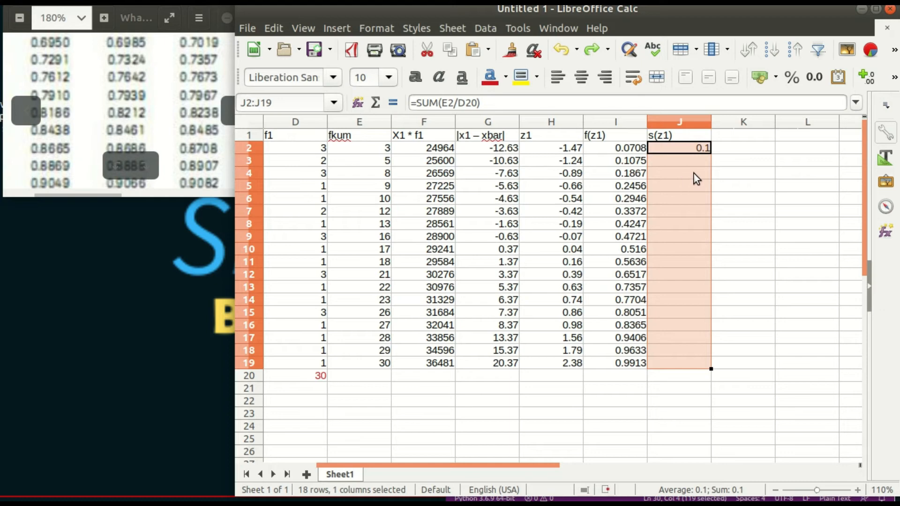
# Replace the D20 reference in the J2 formula with the constant 30, making it =SUM(E2/30)
pyautogui.click(692, 150)
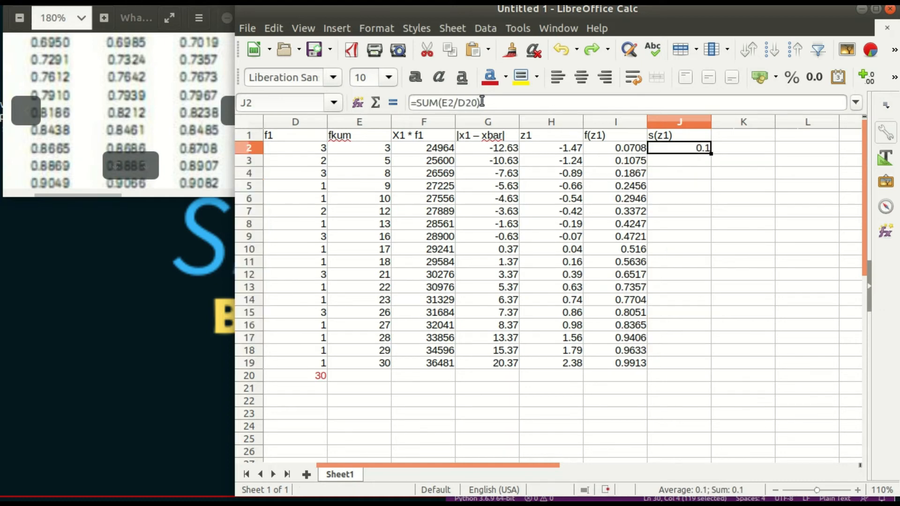
pyautogui.click(482, 101)
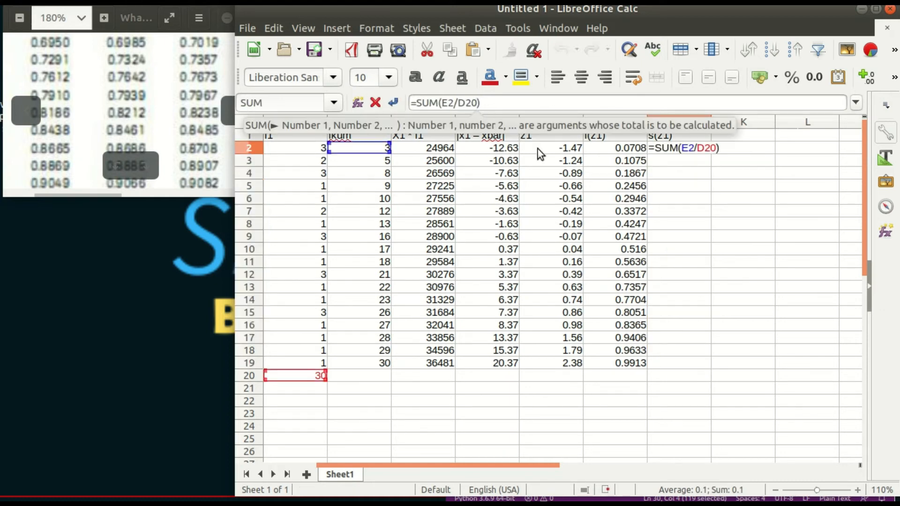
pyautogui.press('BackSpace')
pyautogui.press('BackSpace')
pyautogui.press('BackSpace')
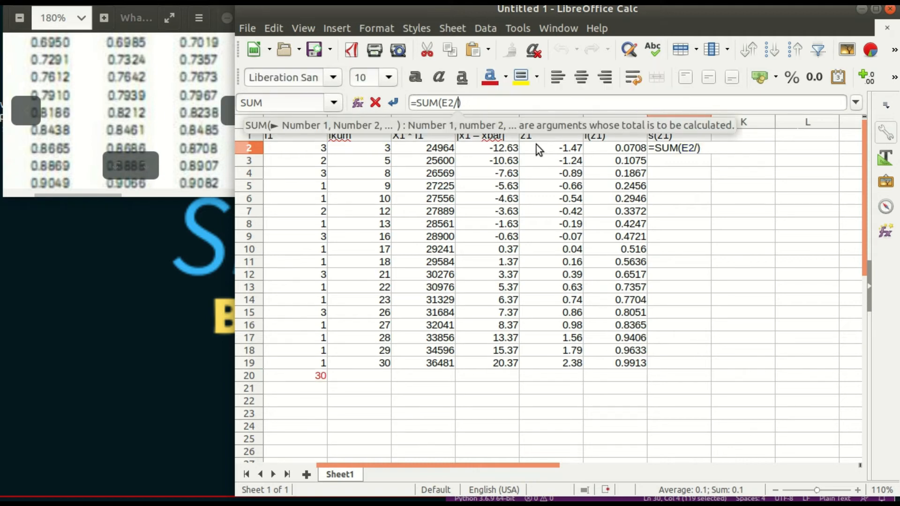
pyautogui.write('30')
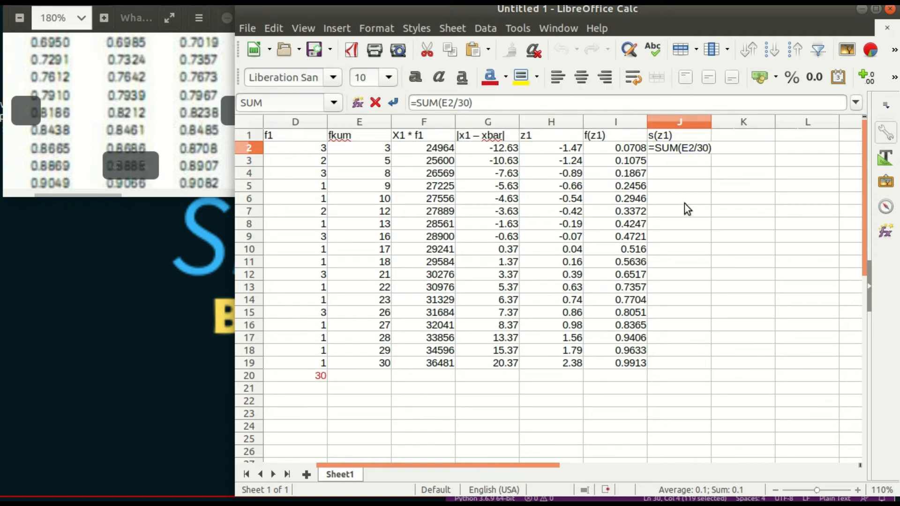
pyautogui.press('Return')
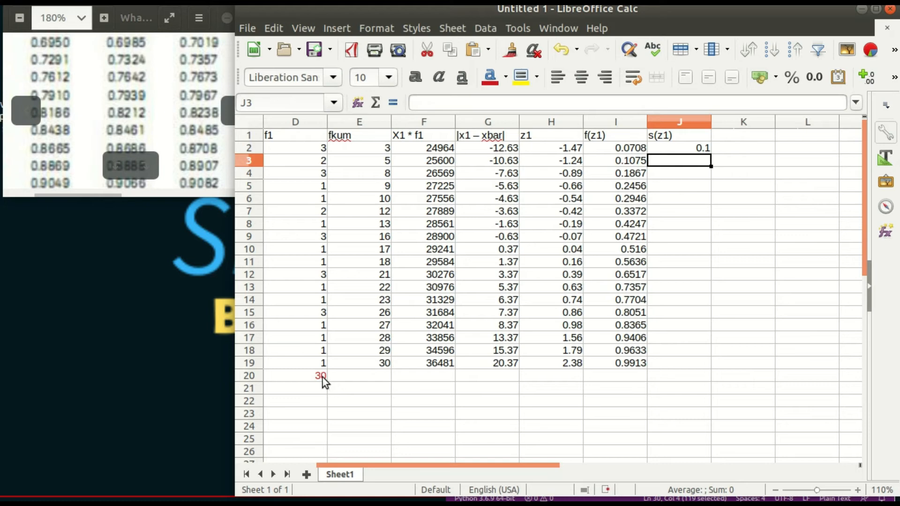
# Fill the s(z1) formula from J2 down through J19
pyautogui.click(321, 378)
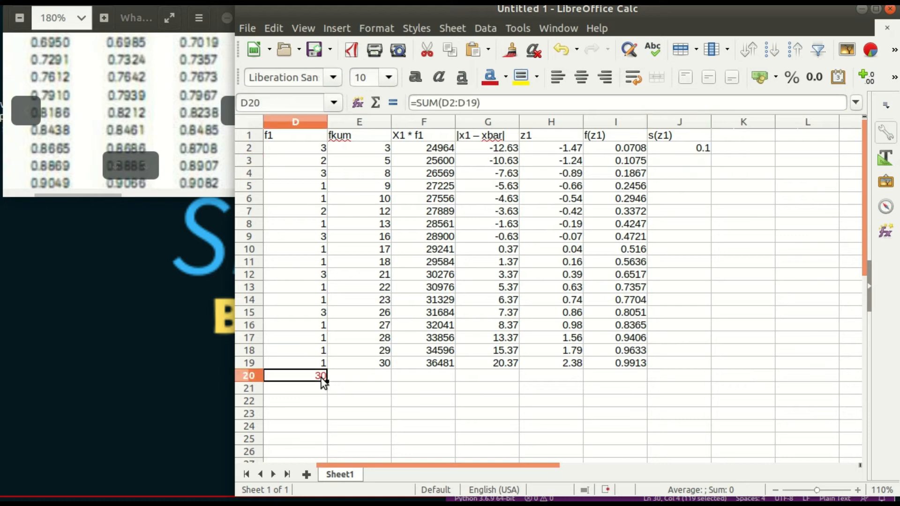
pyautogui.click(702, 150)
pyautogui.moveTo(711, 153); pyautogui.dragTo(703, 367)
pyautogui.click(747, 232)
# Format the s(z1) values in J2:J19 as numbers with three decimal places
pyautogui.moveTo(688, 151); pyautogui.dragTo(692, 365)
pyautogui.rightClick(686, 311)
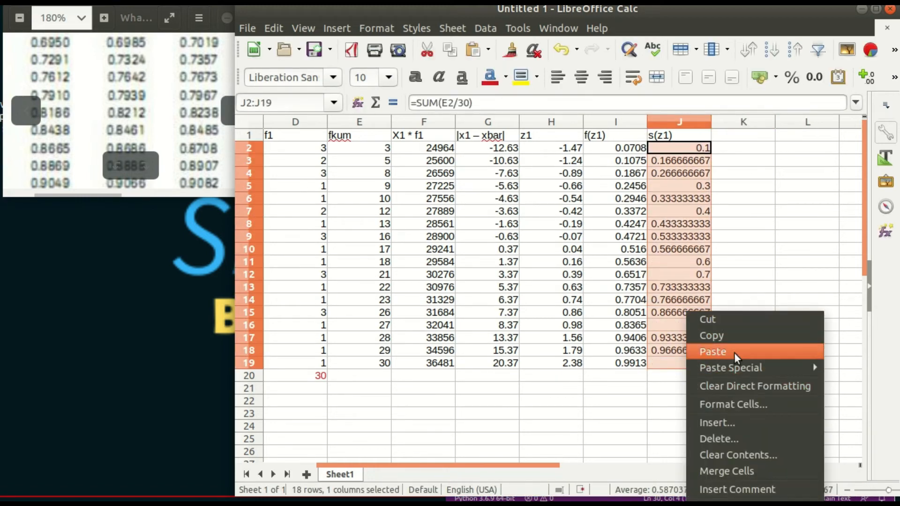
pyautogui.click(733, 406)
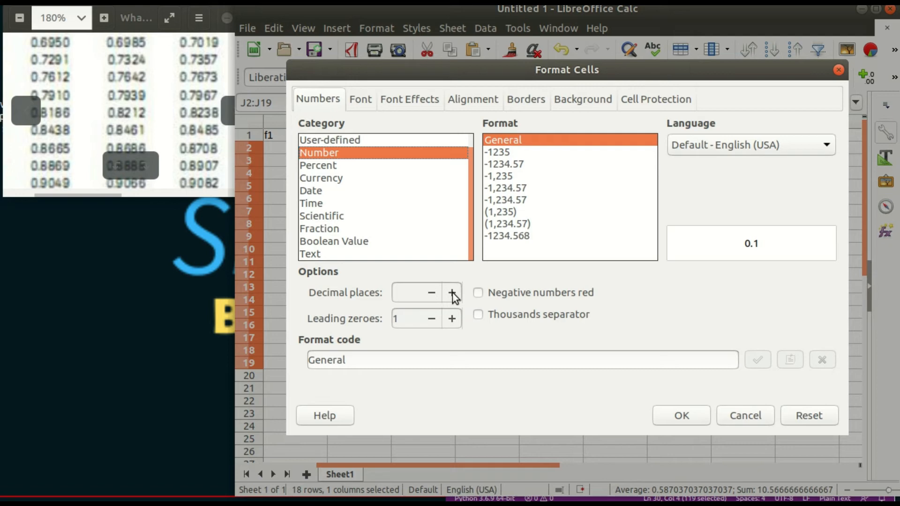
pyautogui.click(452, 293)
pyautogui.click(452, 293)
pyautogui.click(452, 293)
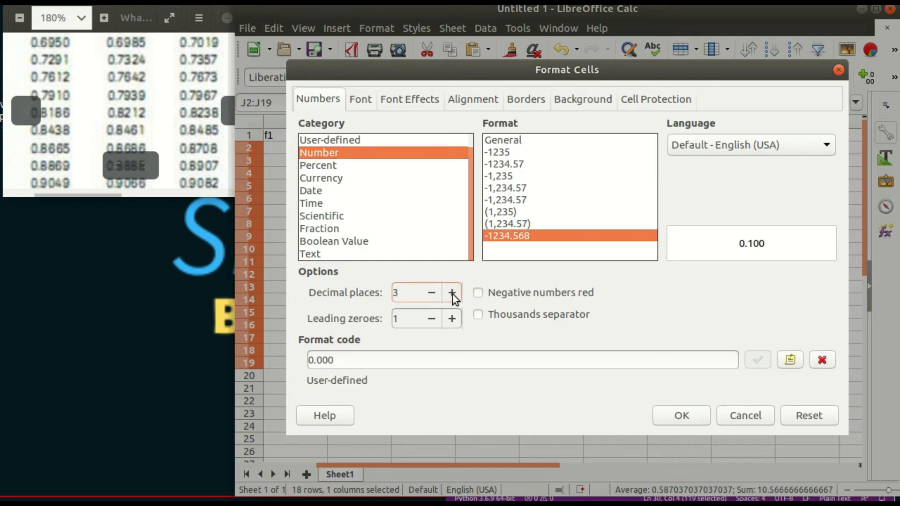
pyautogui.click(688, 417)
pyautogui.click(727, 287)
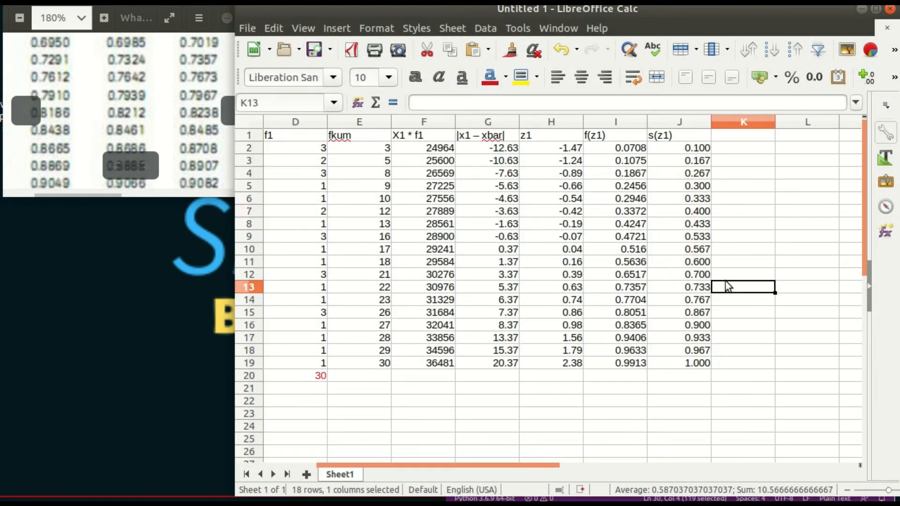
pyautogui.click(694, 364)
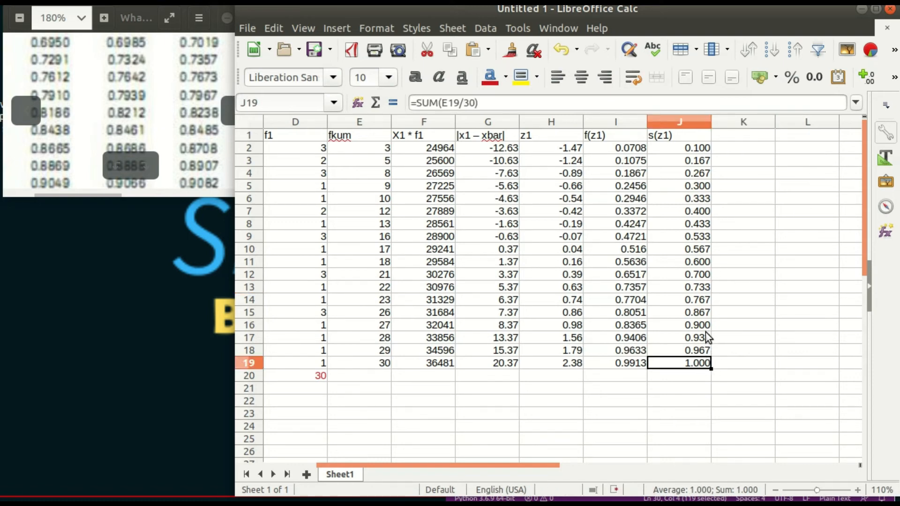
# Add the column heading |f(z1) – s9z1)| in K1 for the difference between the f(z1) and s(z1) columns
pyautogui.click(735, 136)
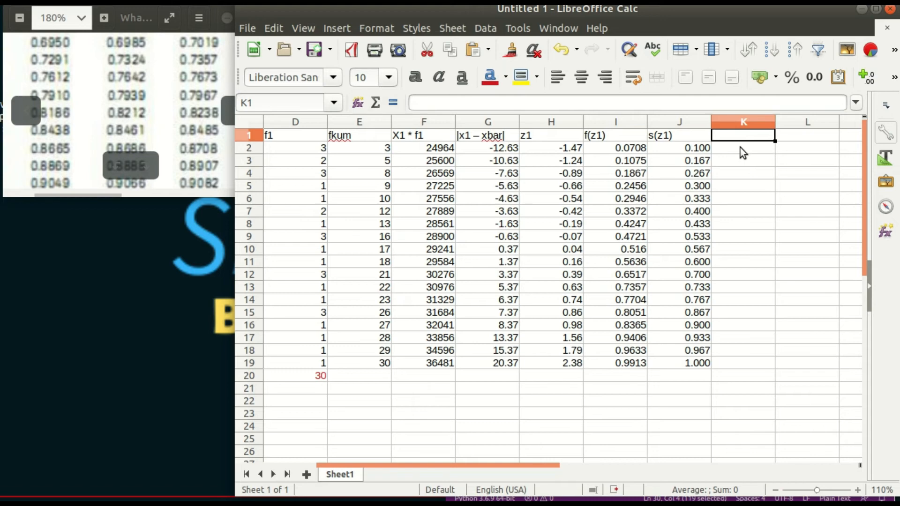
pyautogui.press('F2')
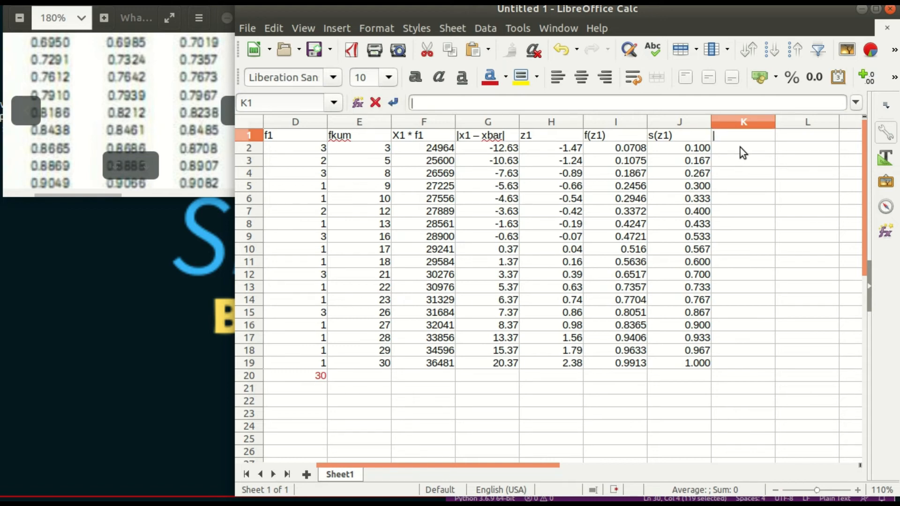
pyautogui.write('|f(z1) - f(s')
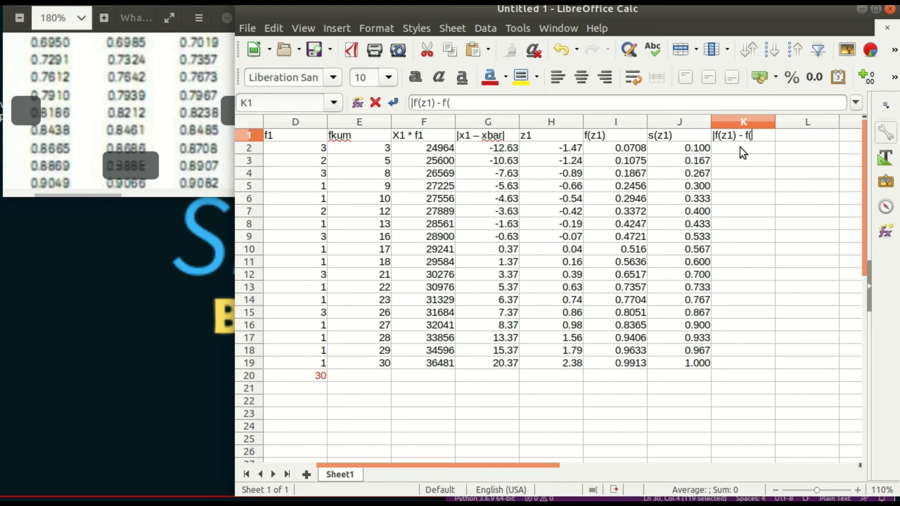
pyautogui.press('BackSpace')
pyautogui.press('BackSpace')
pyautogui.press('BackSpace')
pyautogui.write('s9z1)|')
pyautogui.press('Return')
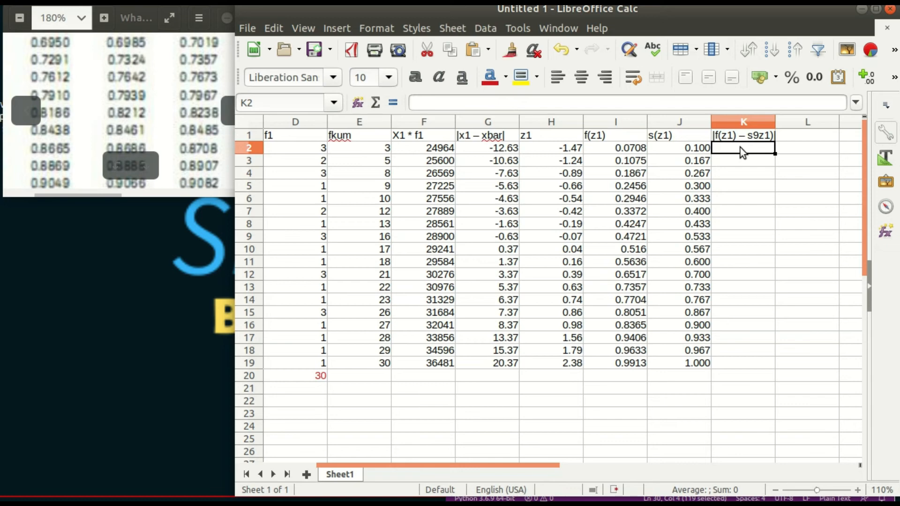
pyautogui.click(612, 148)
pyautogui.click(670, 152)
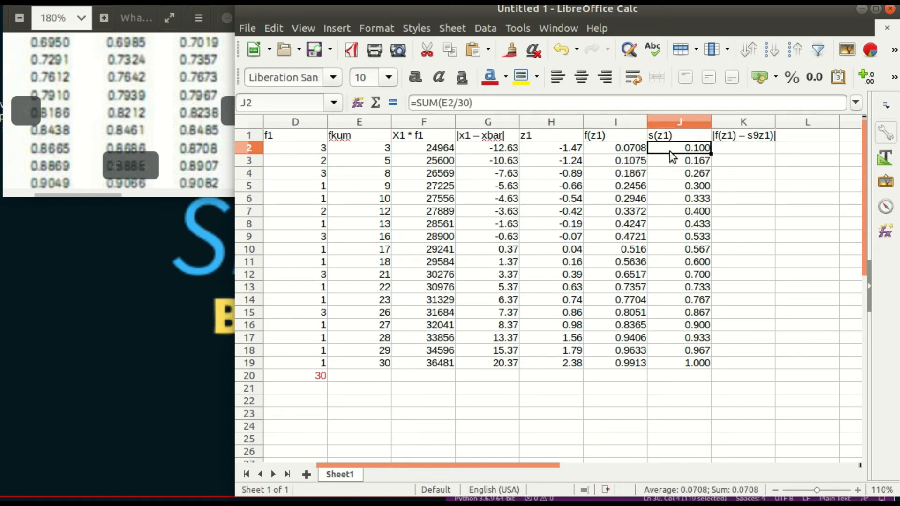
# Enter the formula =SUM(I2-J2) in K2 to subtract s(z1) from f(z1)
pyautogui.click(724, 150)
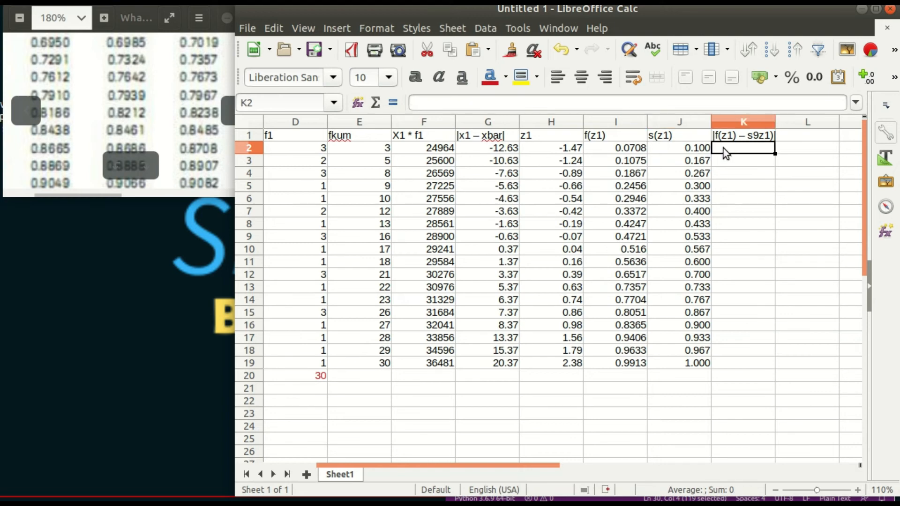
pyautogui.write('=')
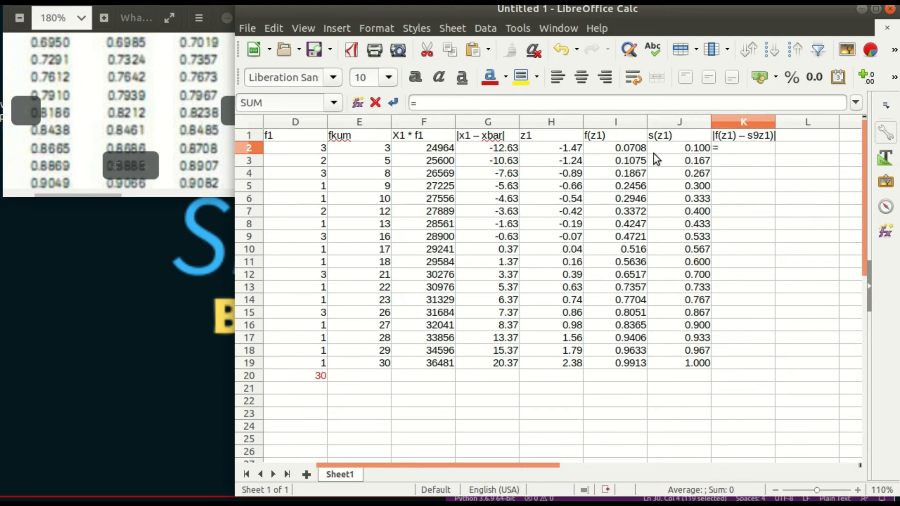
pyautogui.write('SUN')
pyautogui.press('BackSpace')
pyautogui.write('M(')
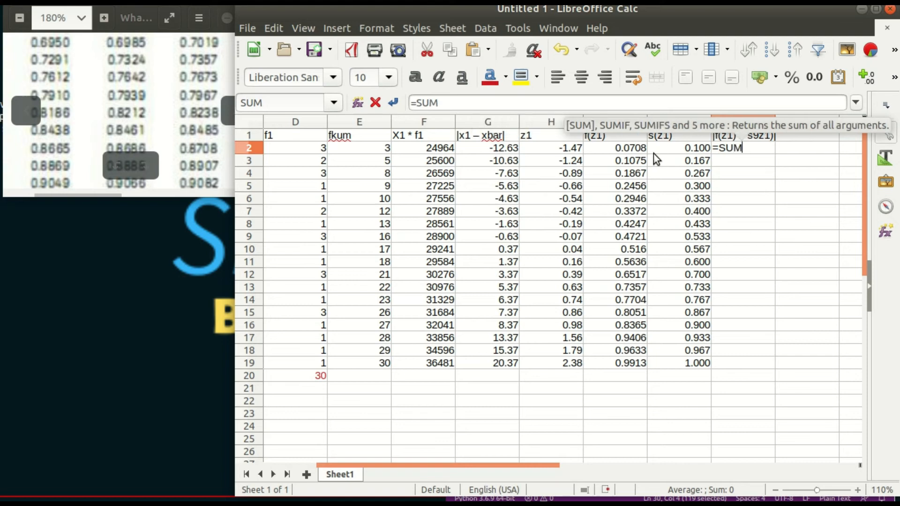
pyautogui.click(623, 153)
pyautogui.write('-')
pyautogui.click(678, 154)
pyautogui.write(')')
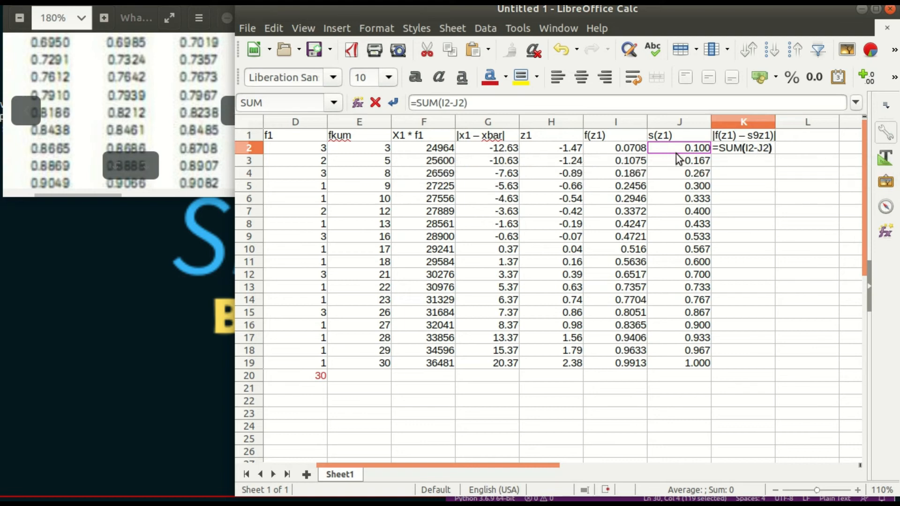
pyautogui.press('Return')
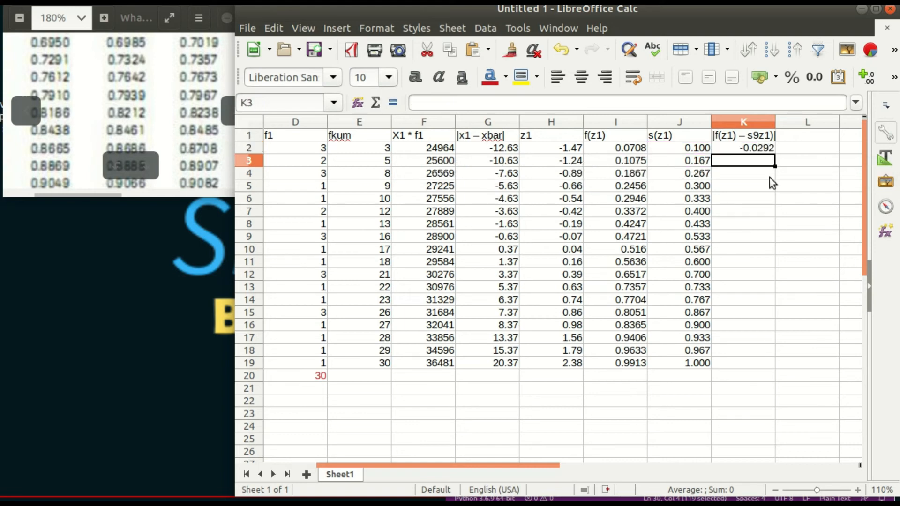
# Replace the SUM function in the K2 formula with ABS, making it =ABS(I2-J2)
pyautogui.click(746, 152)
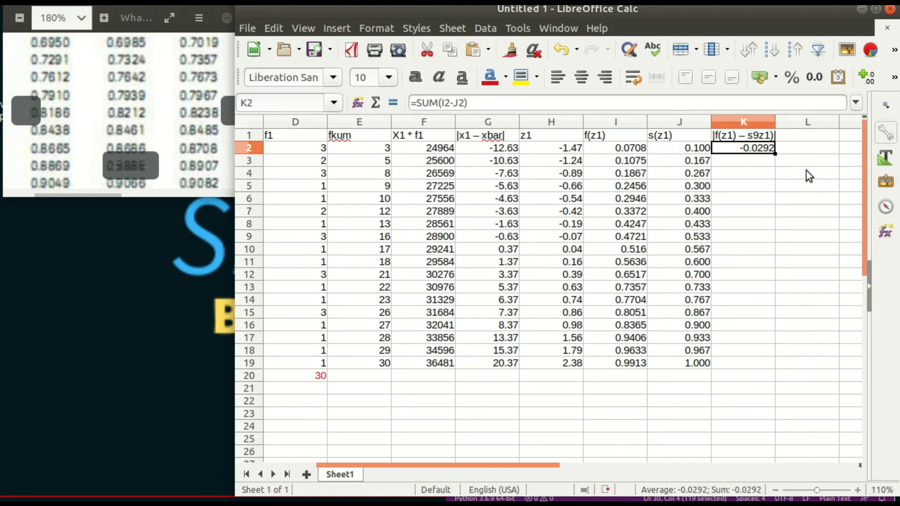
pyautogui.click(440, 103)
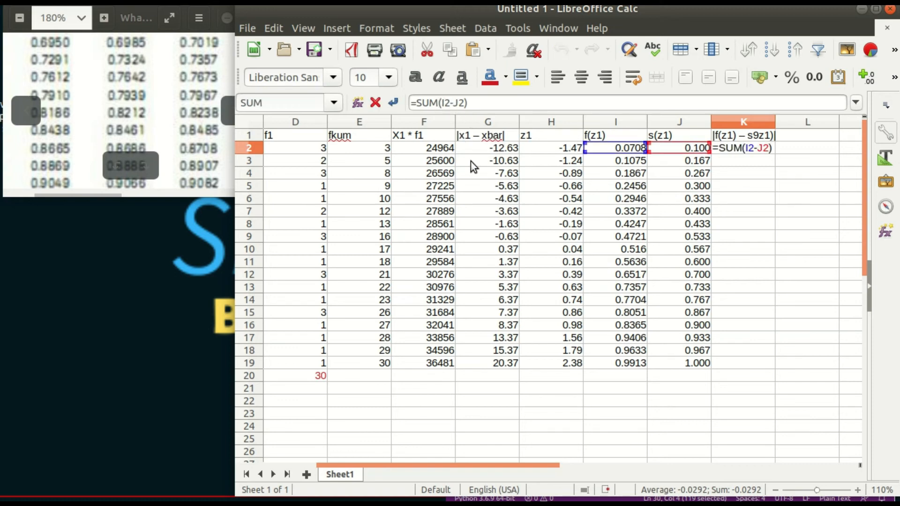
pyautogui.press('BackSpace')
pyautogui.press('BackSpace')
pyautogui.press('BackSpace')
pyautogui.write('ABS')
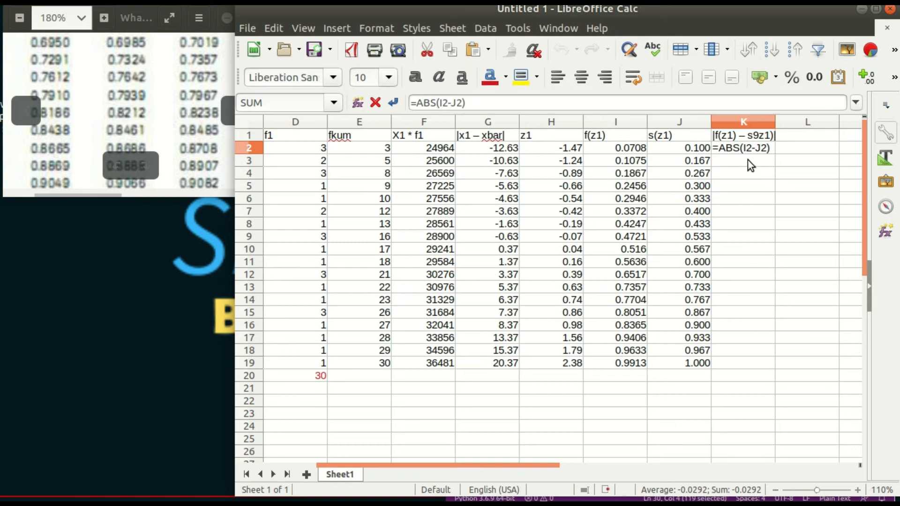
pyautogui.press('Return')
# Fill the absolute difference formula from K2 down through K19
pyautogui.click(755, 150)
pyautogui.moveTo(774, 154); pyautogui.dragTo(778, 371)
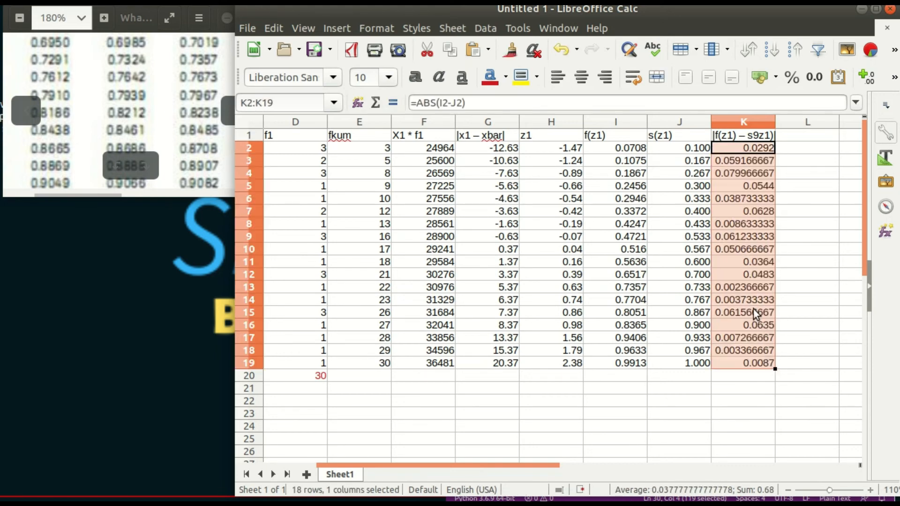
pyautogui.click(753, 312)
# Format the absolute differences in K2:K19 as numbers with three decimal places
pyautogui.moveTo(735, 147); pyautogui.dragTo(746, 369)
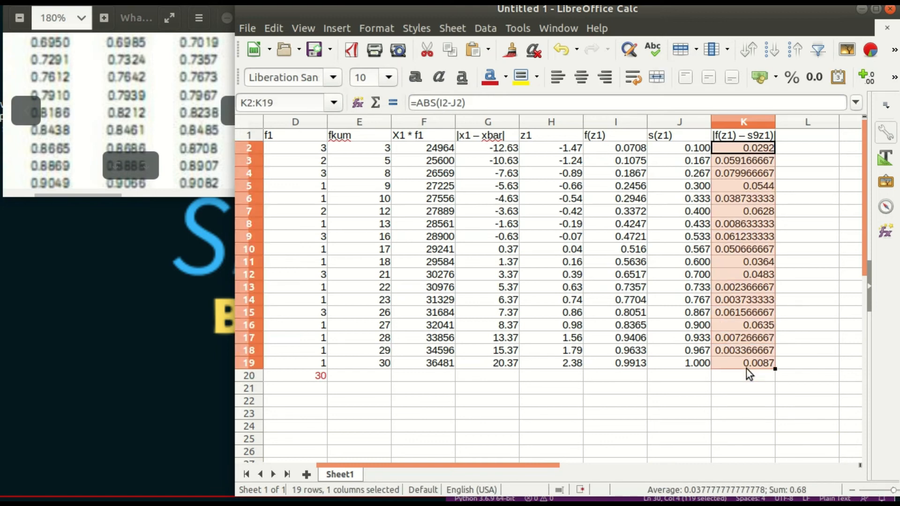
pyautogui.rightClick(740, 317)
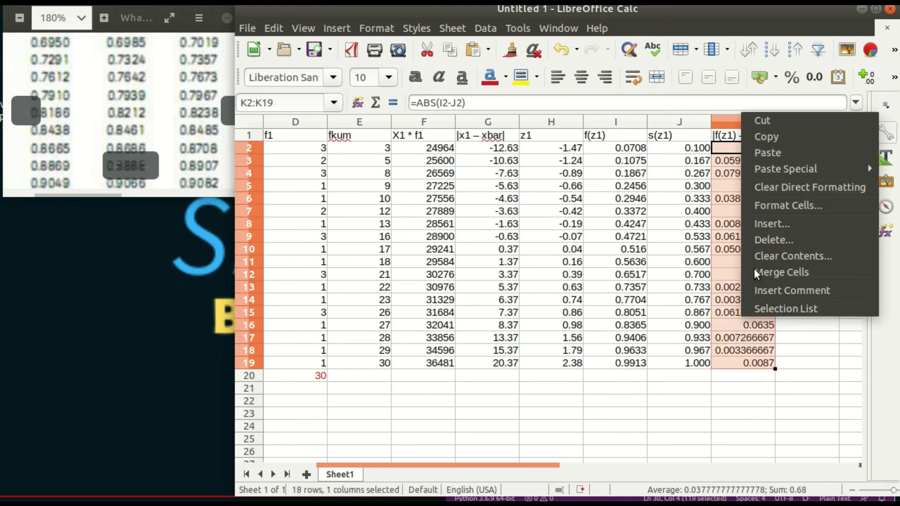
pyautogui.click(763, 206)
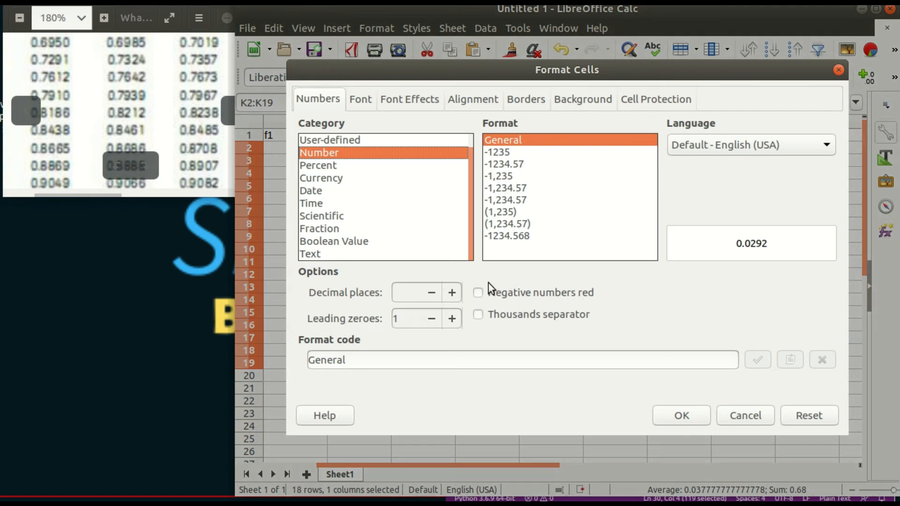
pyautogui.click(452, 291)
pyautogui.click(453, 291)
pyautogui.click(453, 291)
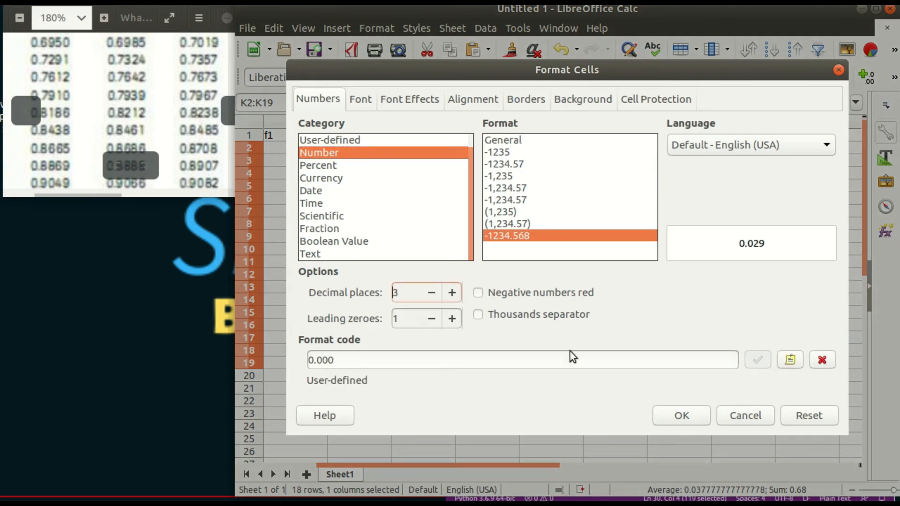
pyautogui.click(702, 422)
pyautogui.click(763, 199)
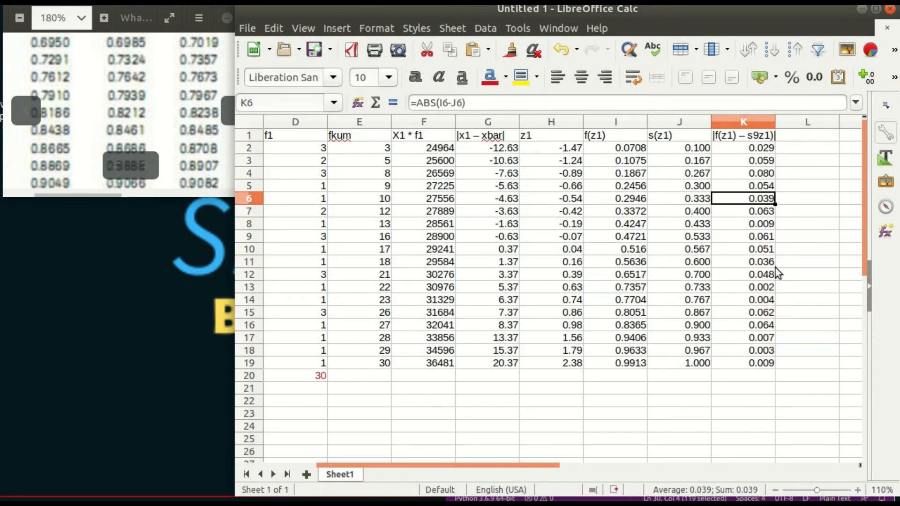
pyautogui.scroll(-1, 759, 311)
pyautogui.scroll(1, 758, 313)
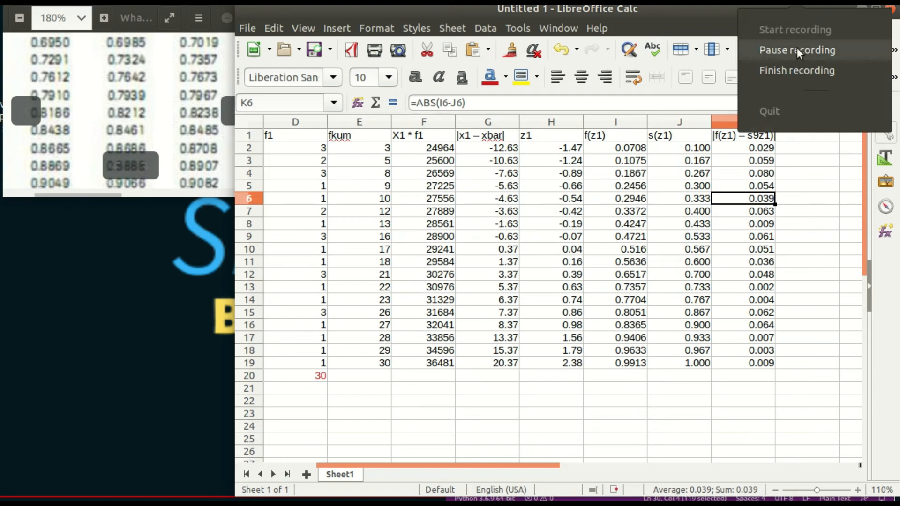
pyautogui.click(796, 49)
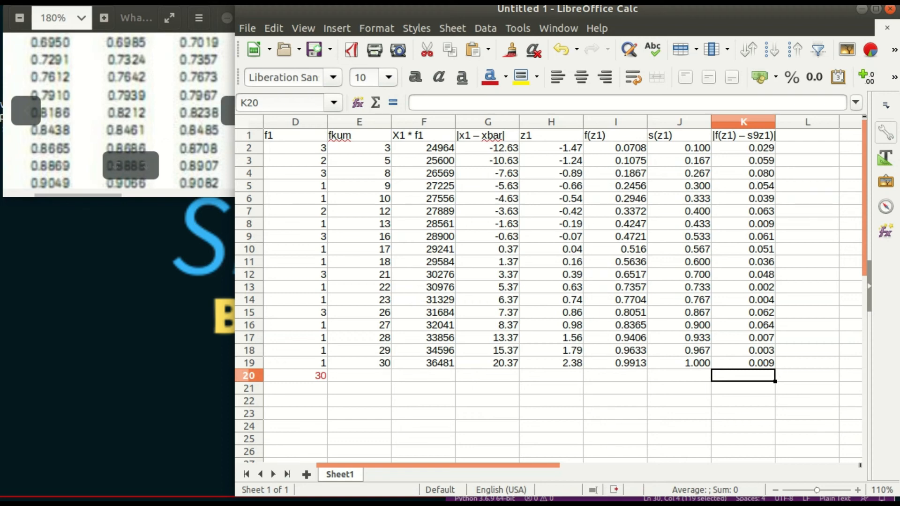
# Colour the largest absolute difference, in K4, red
pyautogui.click(741, 175)
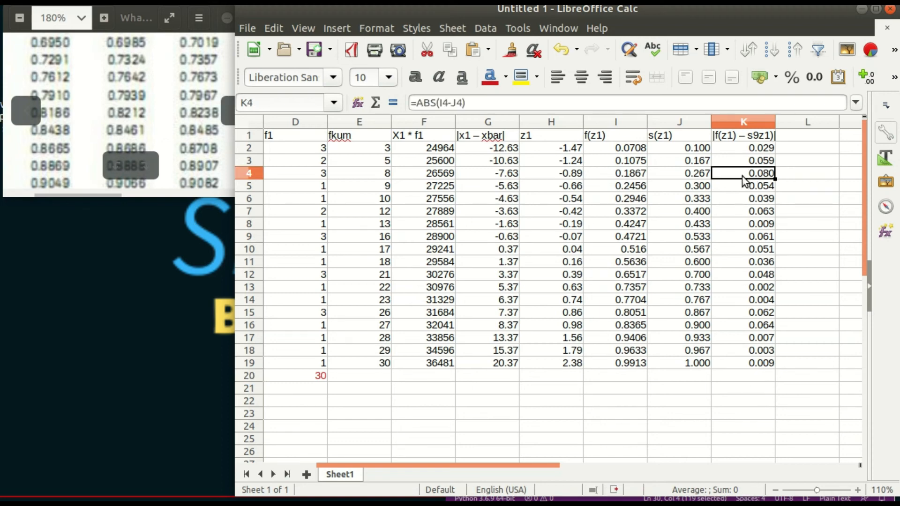
pyautogui.click(490, 77)
pyautogui.click(499, 404)
pyautogui.click(396, 402)
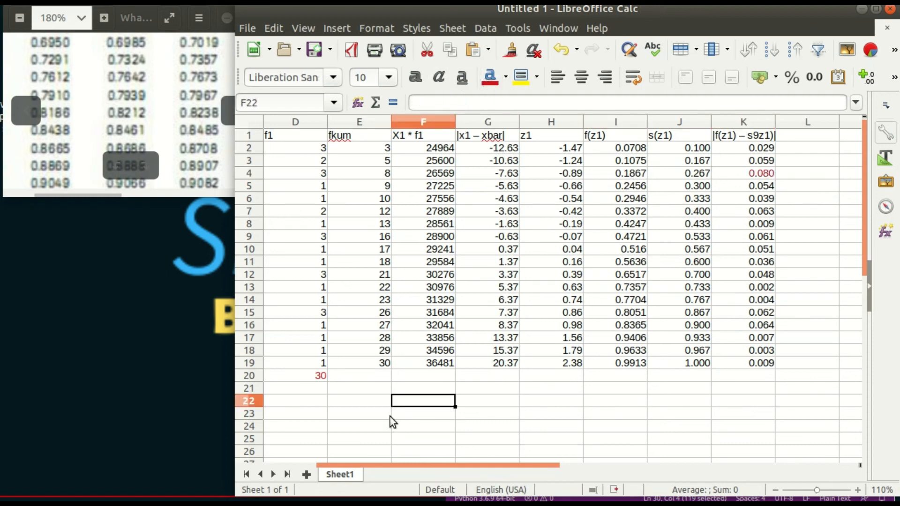
# Below the table, enter the label Karena Alpha in E22 and the value 0.05 in G22
pyautogui.scroll(-1, 392, 408)
pyautogui.click(381, 368)
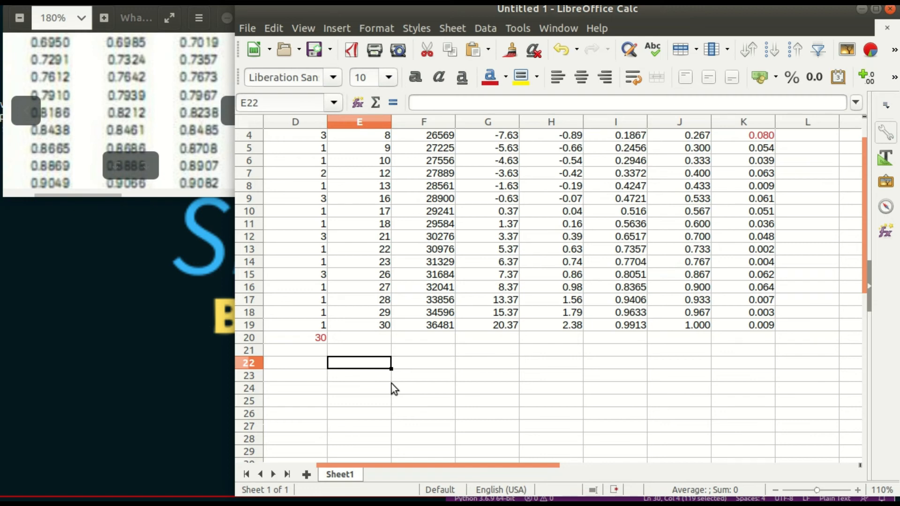
pyautogui.write('SARE')
pyautogui.press('BackSpace')
pyautogui.press('BackSpace')
pyautogui.press('BackSpace')
pyautogui.press('BackSpace')
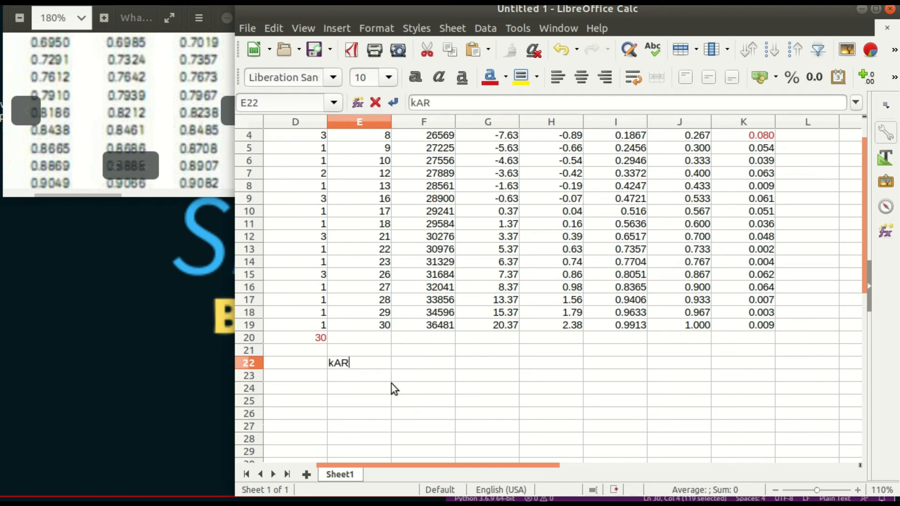
pyautogui.write('Karena A')
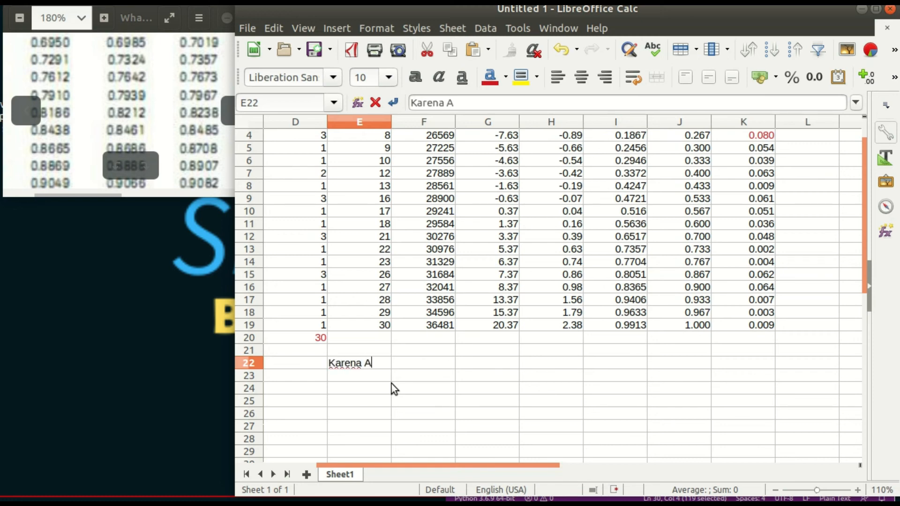
pyautogui.write('lpha')
pyautogui.press('Tab')
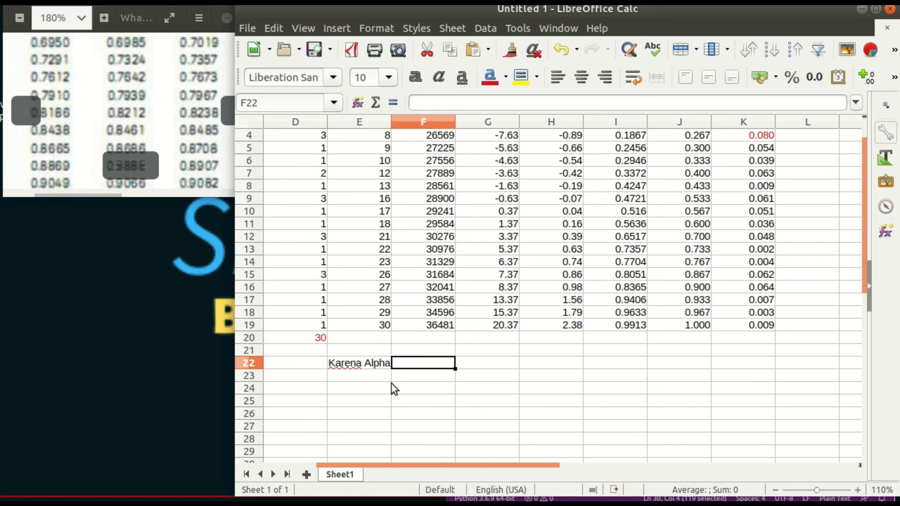
pyautogui.press('Tab')
pyautogui.write('0')
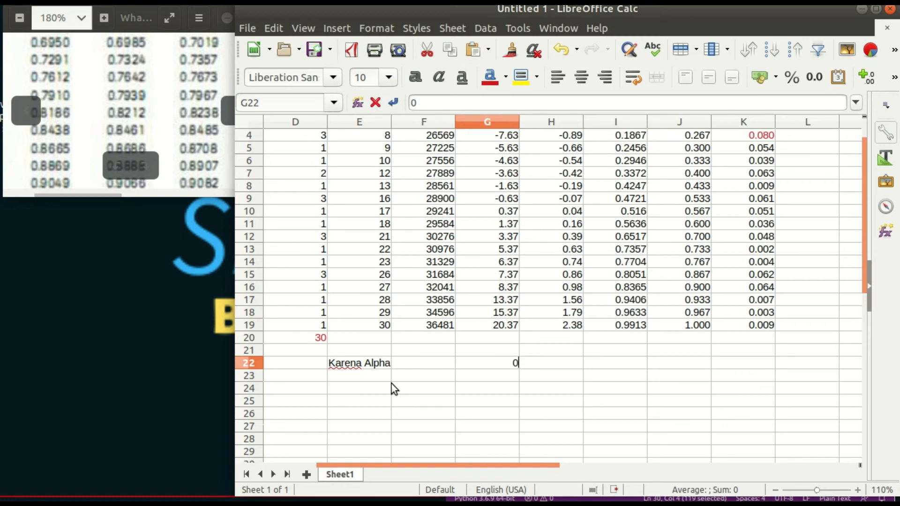
pyautogui.write('.05')
pyautogui.press('Return')
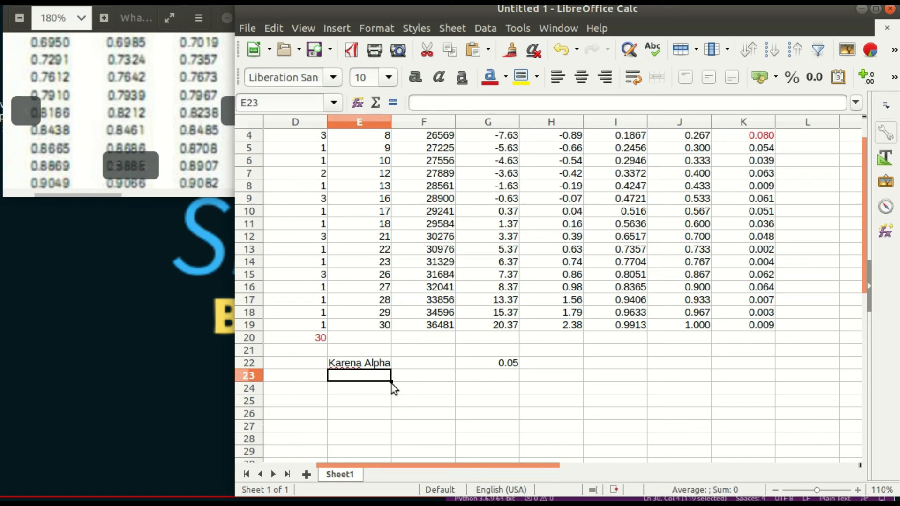
# Enter the label Data terbesar in E23, under the alpha label, for the largest value of the difference column
pyautogui.write('Data')
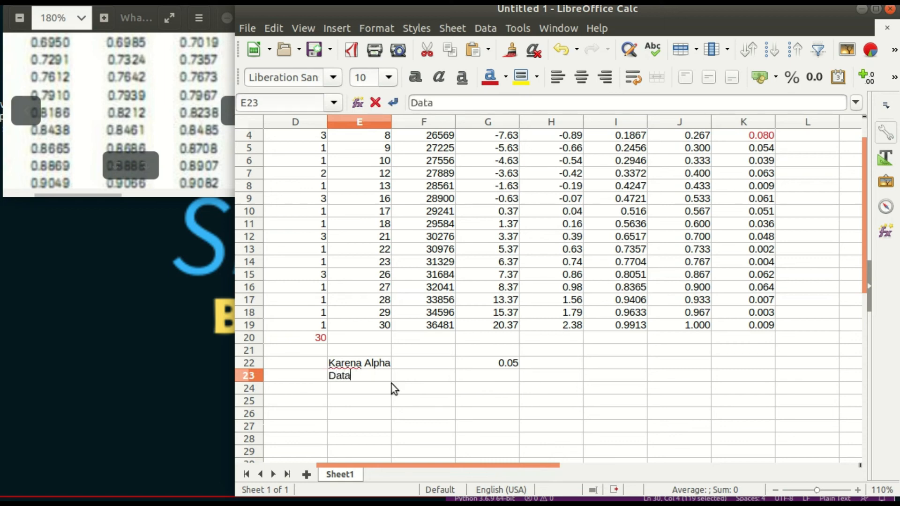
pyautogui.write(' terbe')
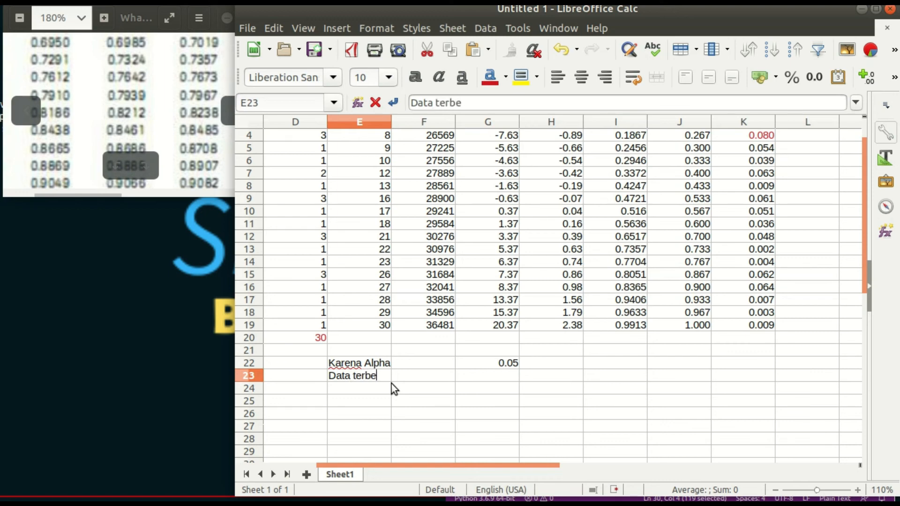
pyautogui.write('sa')
pyautogui.click(746, 287)
pyautogui.scroll(1, 759, 304)
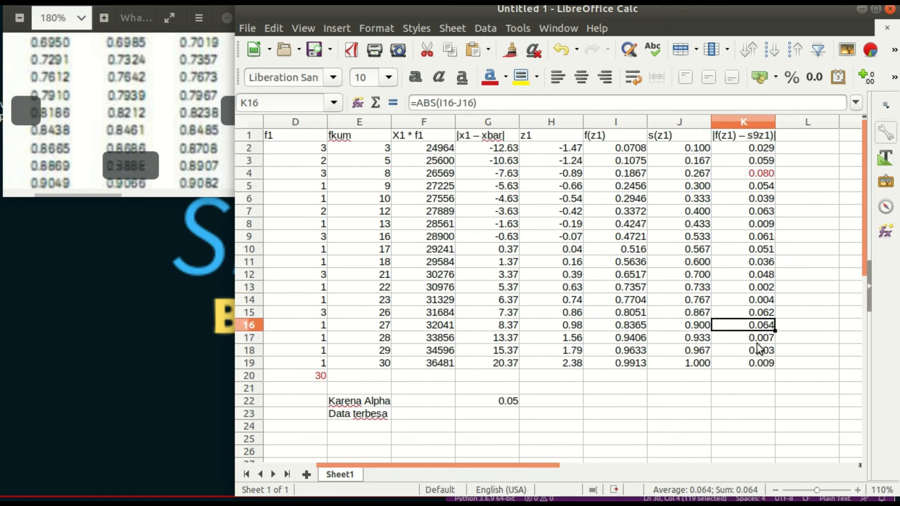
pyautogui.click(731, 138)
pyautogui.scroll(-3, 515, 374)
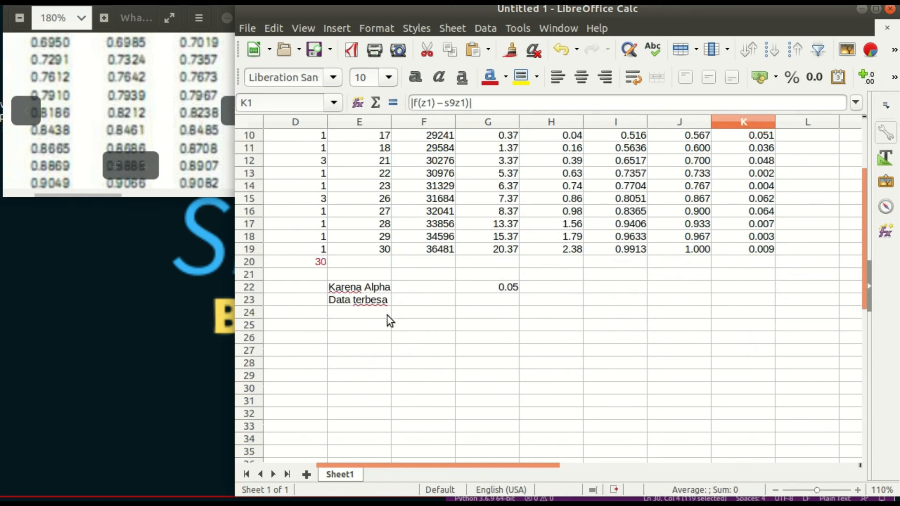
pyautogui.click(387, 300)
pyautogui.press('BackSpace')
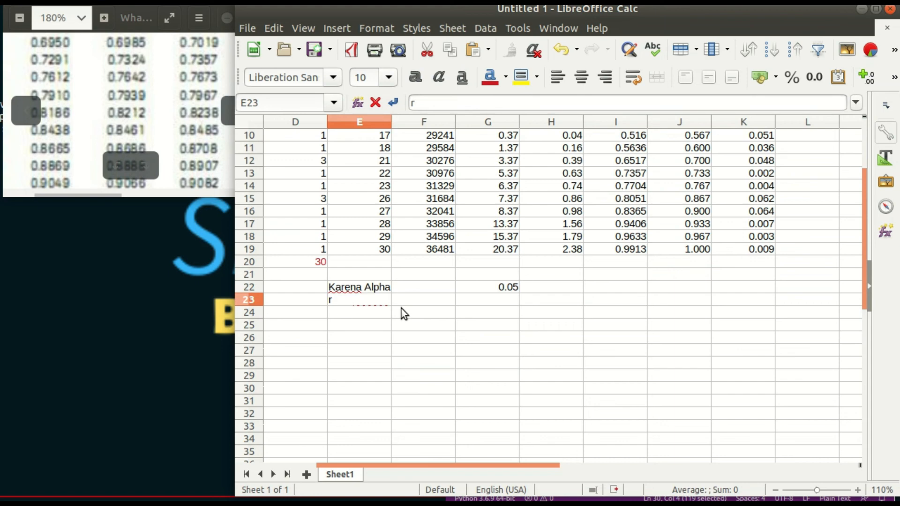
pyautogui.write('Data terbesar')
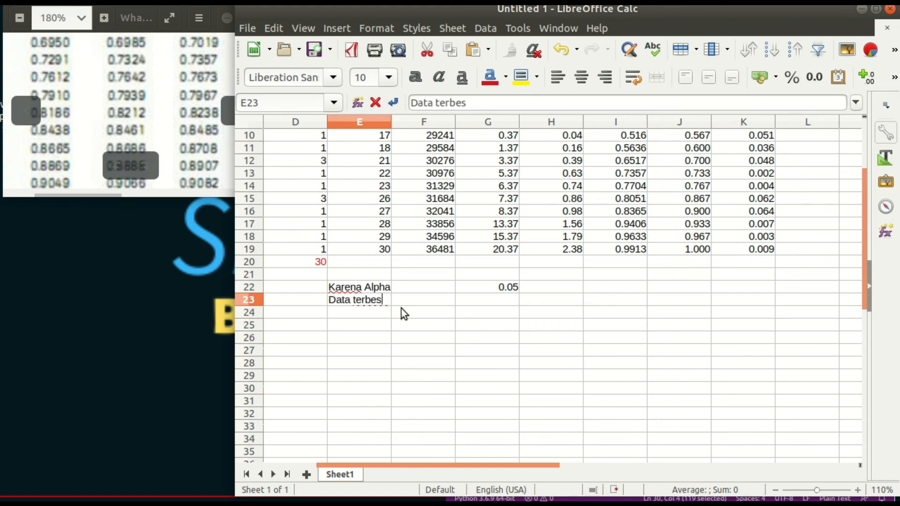
# Enter 0.80 in G23 as the value for Data terbesar
pyautogui.press('Tab')
pyautogui.press('Tab')
pyautogui.write('0')
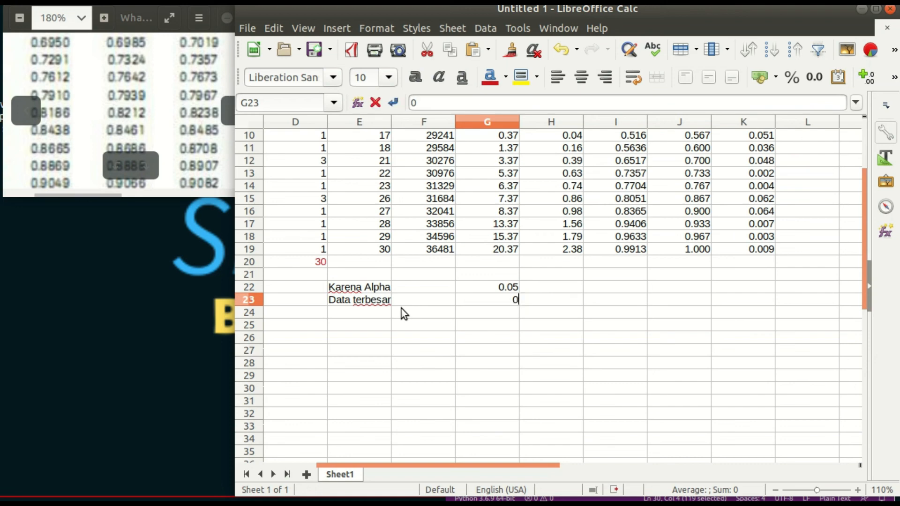
pyautogui.write('.80')
# Enter the word maka in E25 to introduce the conclusion
pyautogui.click(361, 343)
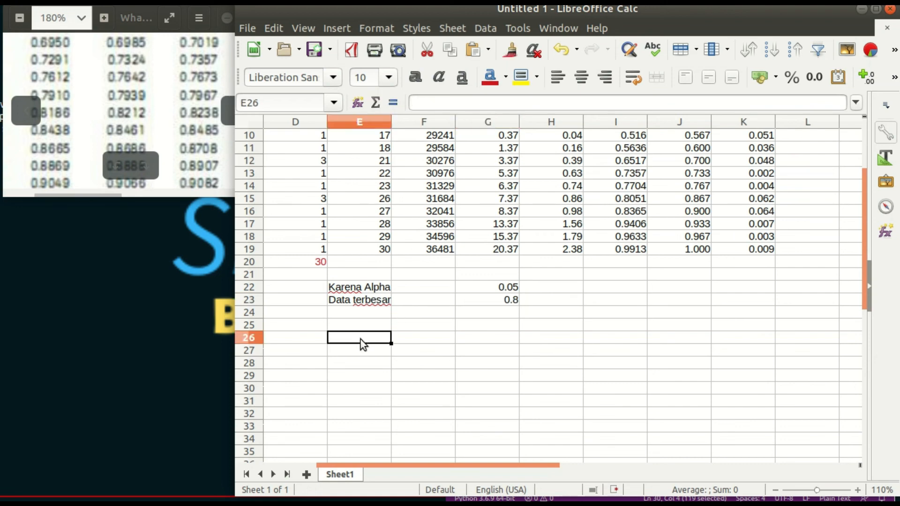
pyautogui.press('Up')
pyautogui.write('mk')
pyautogui.press('BackSpace')
pyautogui.write('aka')
pyautogui.press('Return')
# Enter the label Lo in E26, below maka, and the value 0.080 beneath it in E27
pyautogui.write('Lo')
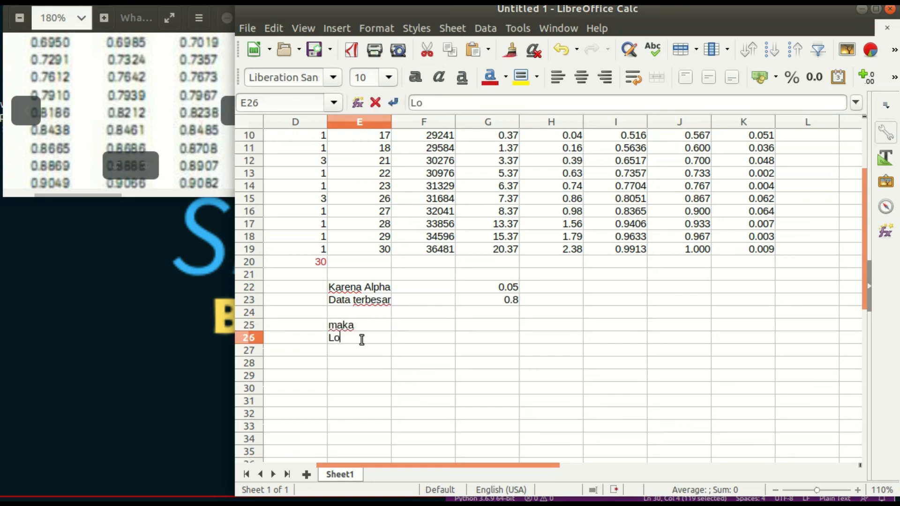
pyautogui.press('Return')
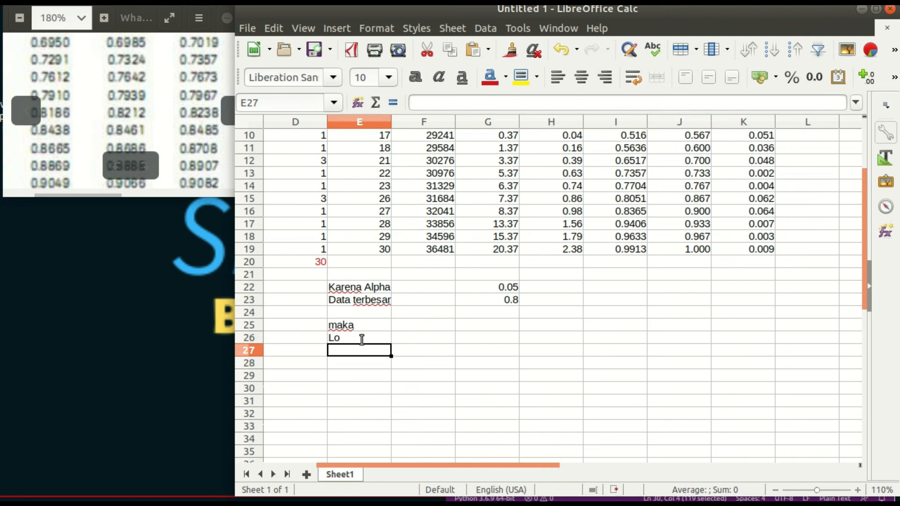
pyautogui.write('0.0')
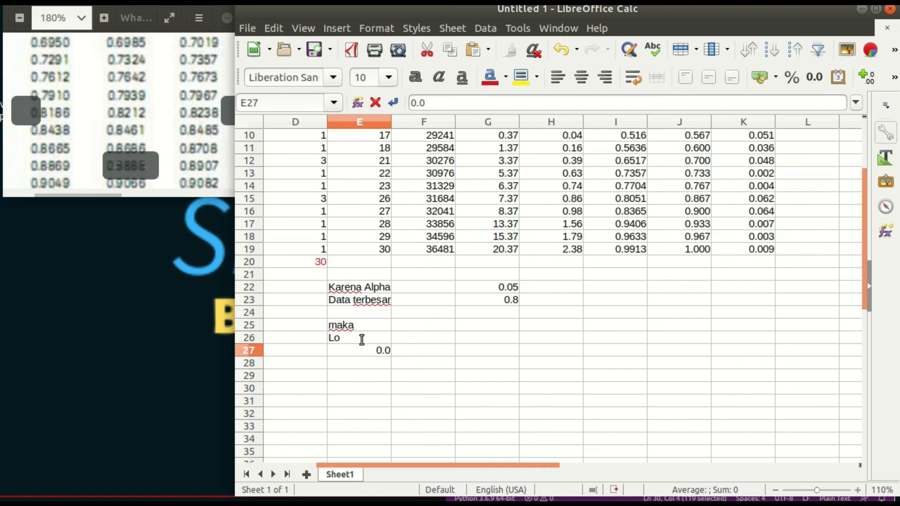
pyautogui.write('80')
# Correct the Data terbesar value in G23 to 0.080
pyautogui.click(513, 298)
pyautogui.write('0.080')
pyautogui.click(482, 350)
# Enter the label Lt in G26, on the same row as the Lo label
pyautogui.click(488, 339)
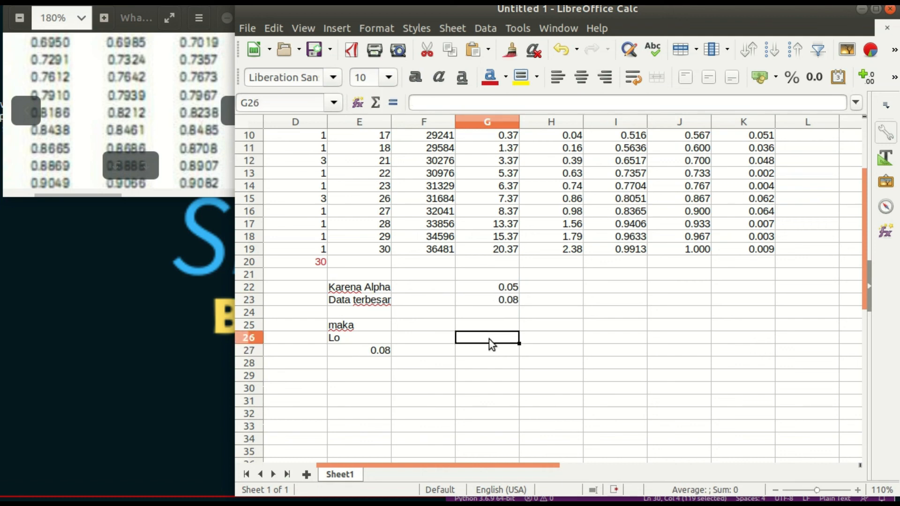
pyautogui.write('Lt')
pyautogui.press('Return')
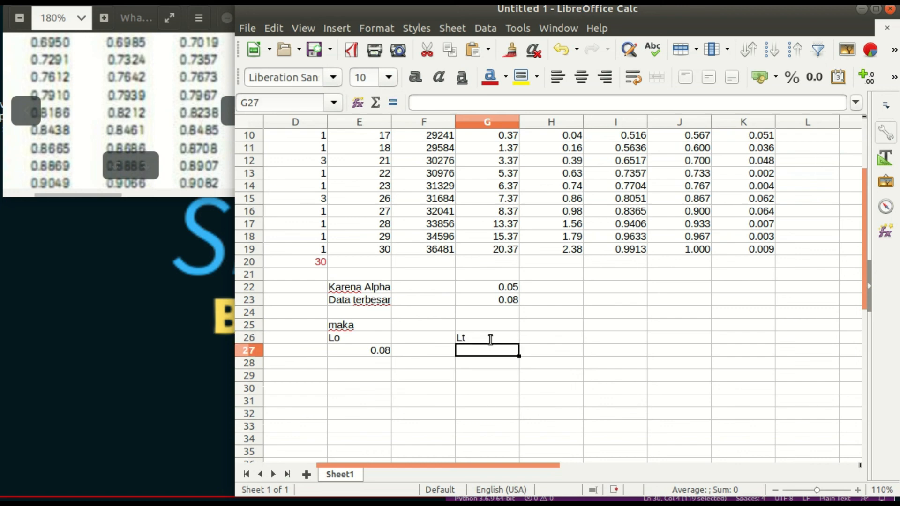
# Calculate the critical value under Lt in G27 with the formula =SUM(0.886/SQRT(30))
pyautogui.write('=SUM')
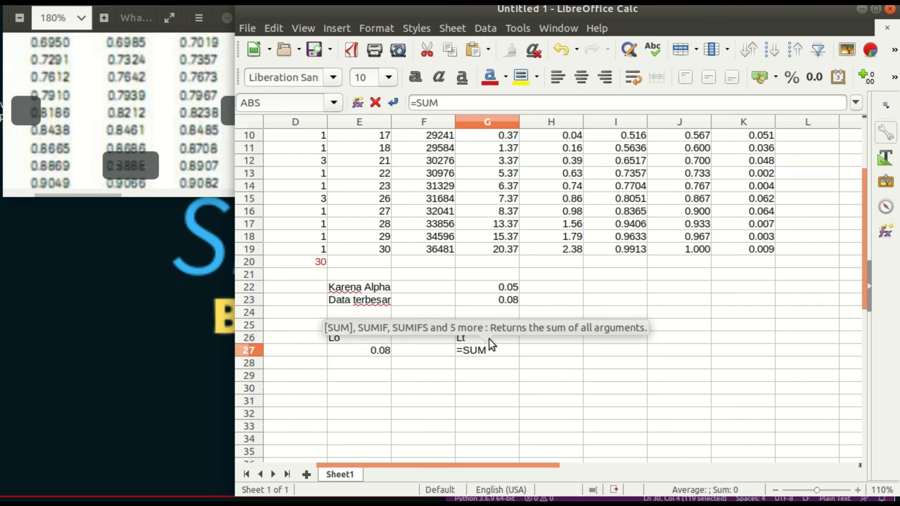
pyautogui.write('(')
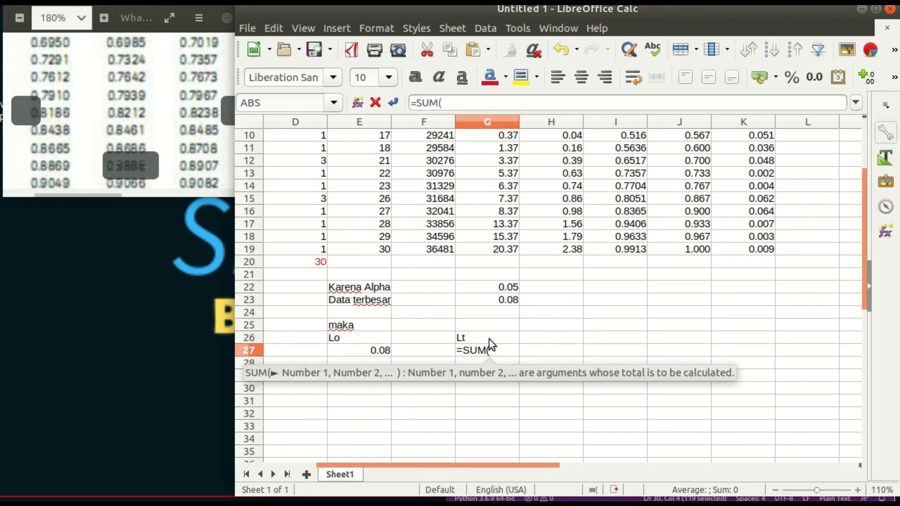
pyautogui.write('0.')
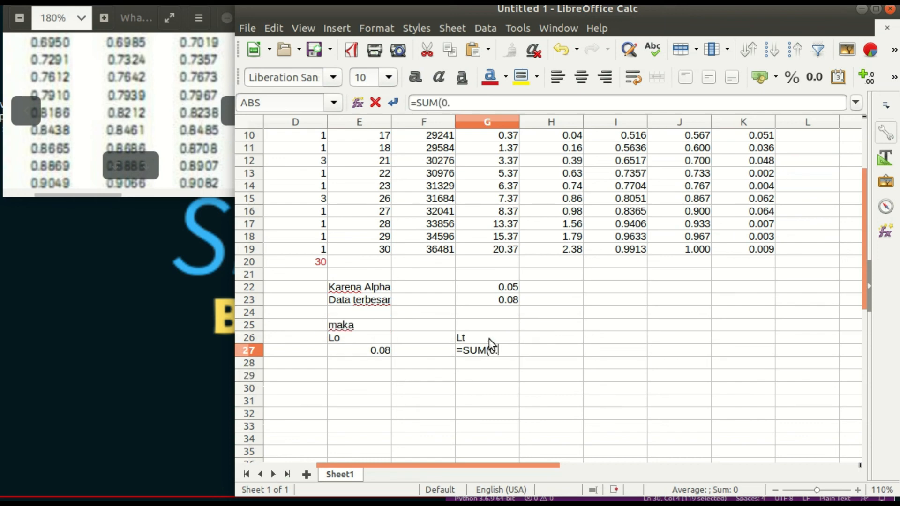
pyautogui.write('886')
pyautogui.write('/')
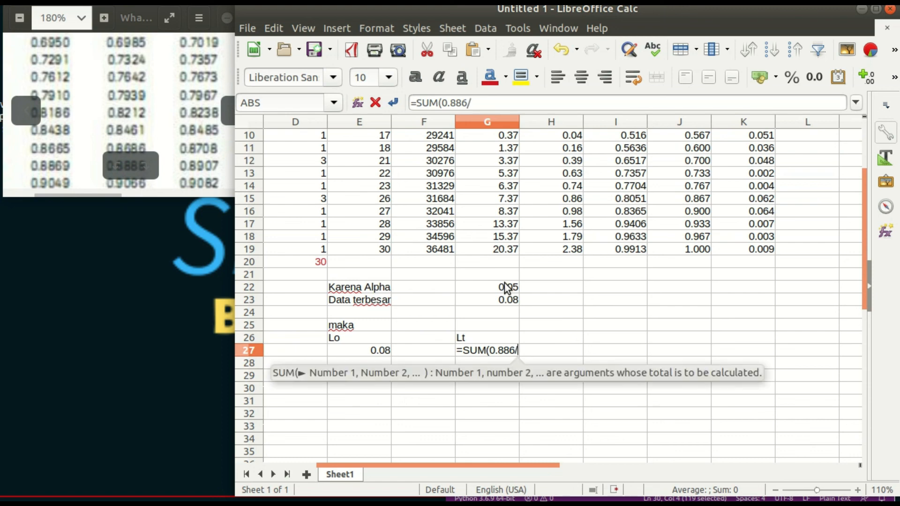
pyautogui.write('SQRT')
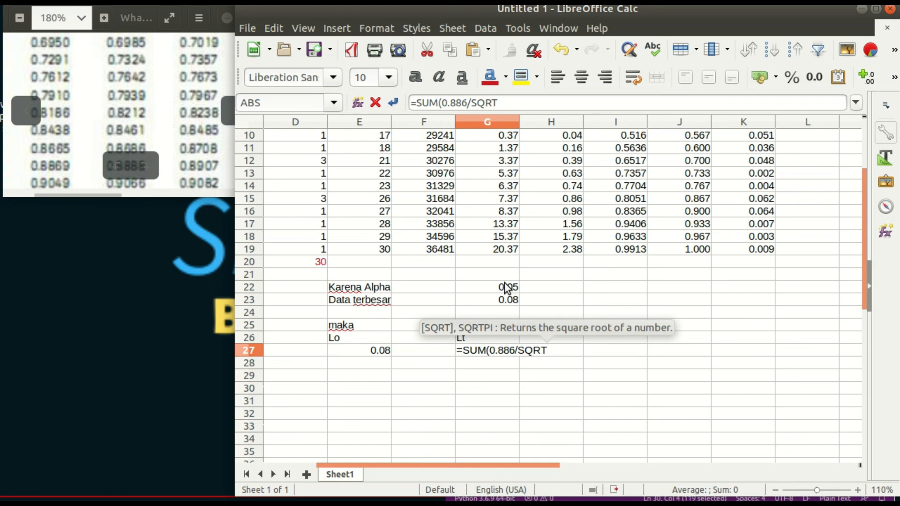
pyautogui.write('(')
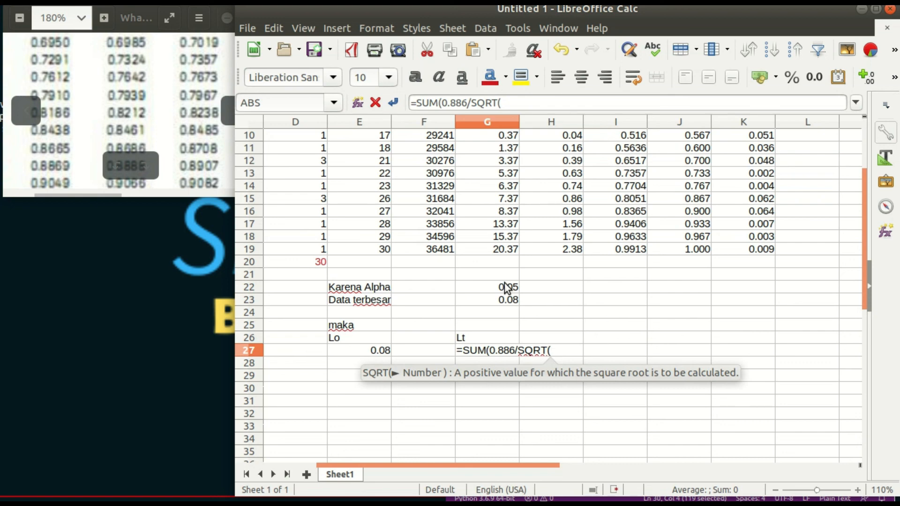
pyautogui.write('30))')
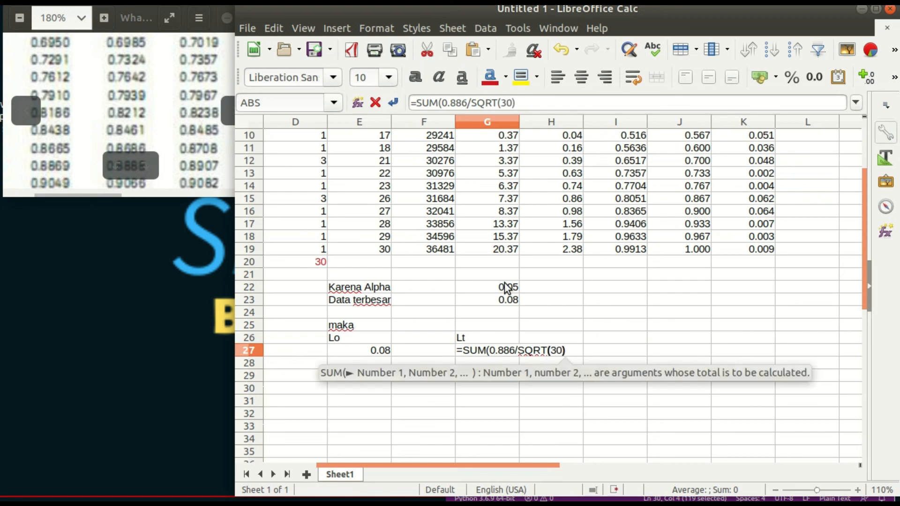
pyautogui.press('Return')
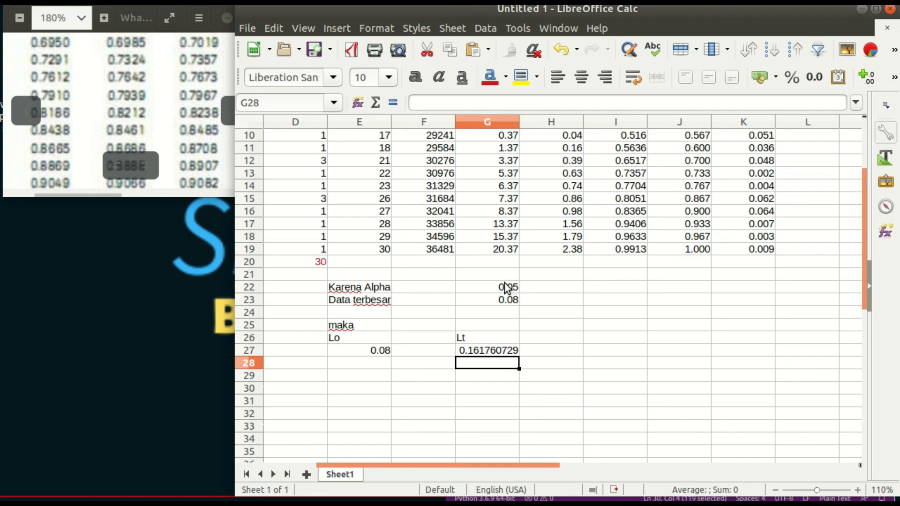
# Format the Lt value in G27 as a number with three decimal places
pyautogui.click(491, 350)
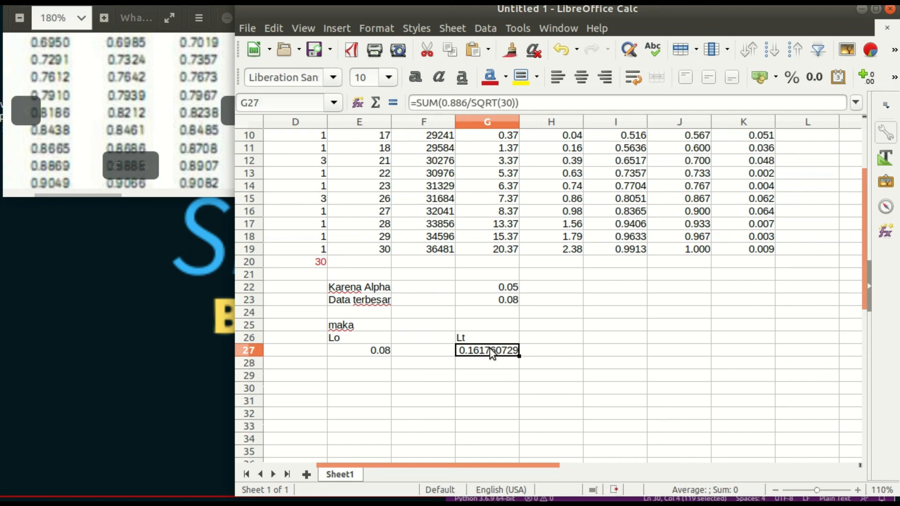
pyautogui.rightClick(489, 349)
pyautogui.click(527, 252)
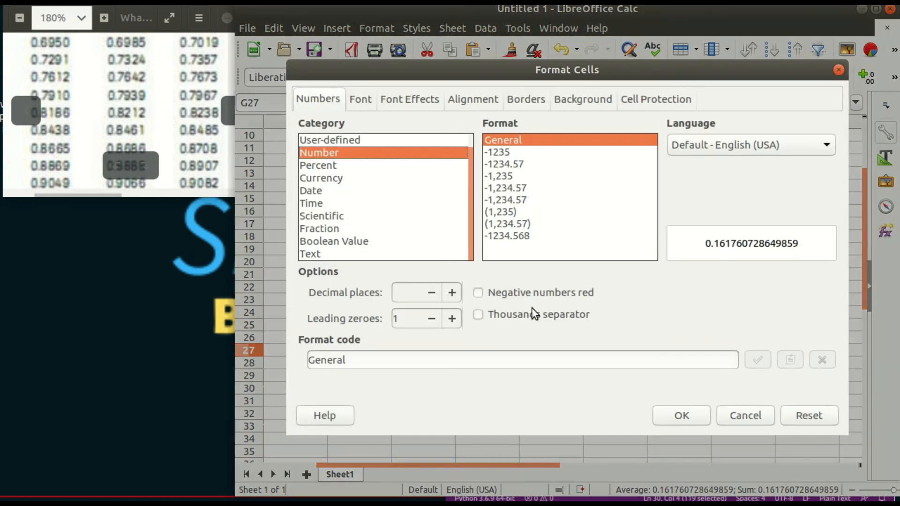
pyautogui.click(452, 292)
pyautogui.click(452, 293)
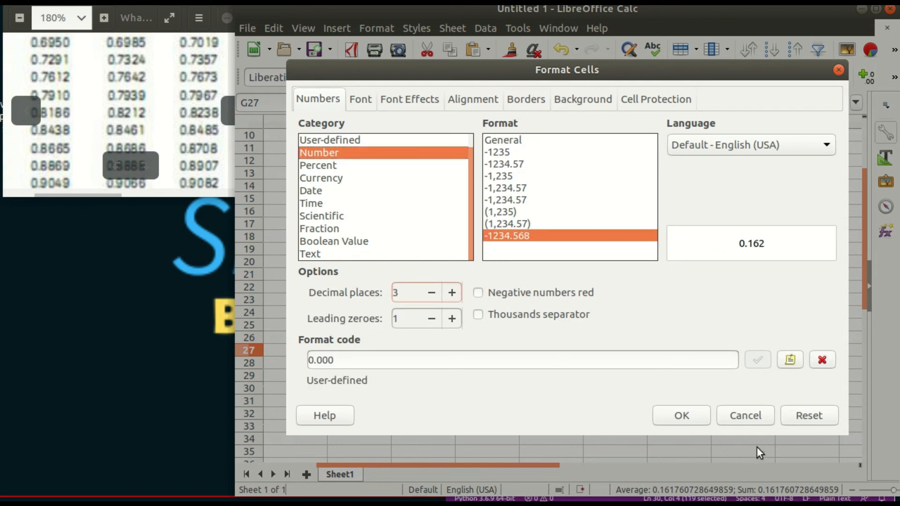
pyautogui.click(682, 415)
pyautogui.click(604, 408)
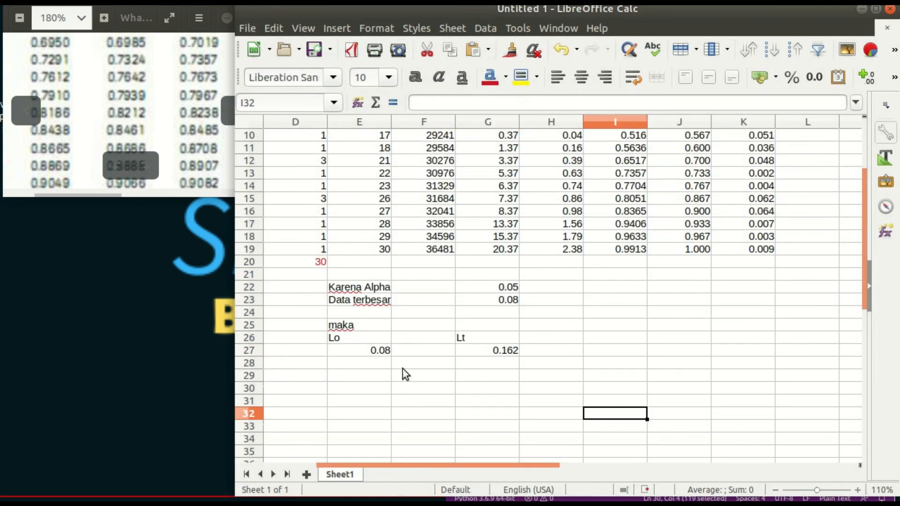
# Compare the Lo and Lt values and enter the text "jadi, karena Lo < Lt" in E29
pyautogui.click(370, 354)
pyautogui.click(493, 354)
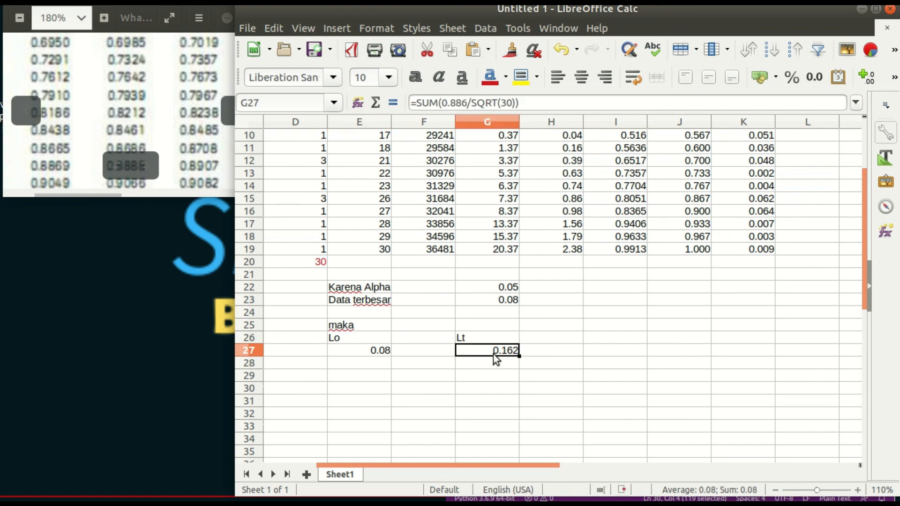
pyautogui.click(488, 366)
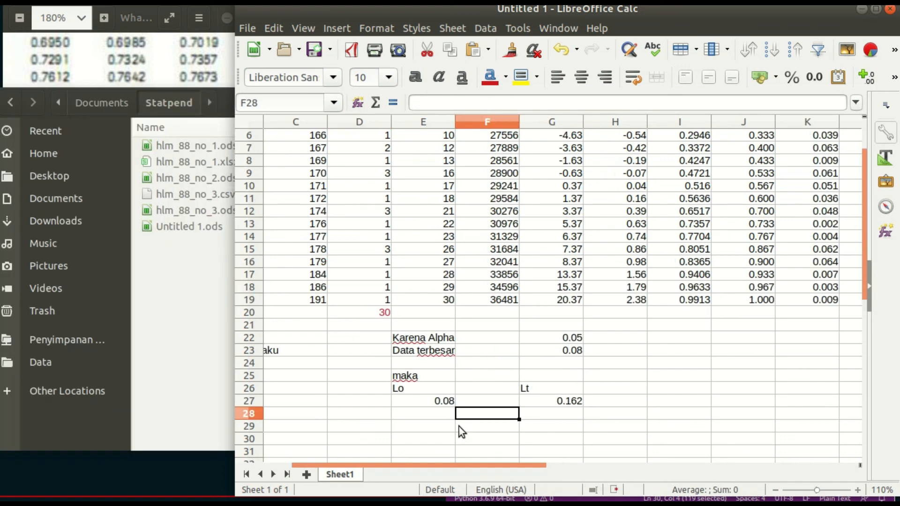
pyautogui.click(459, 427)
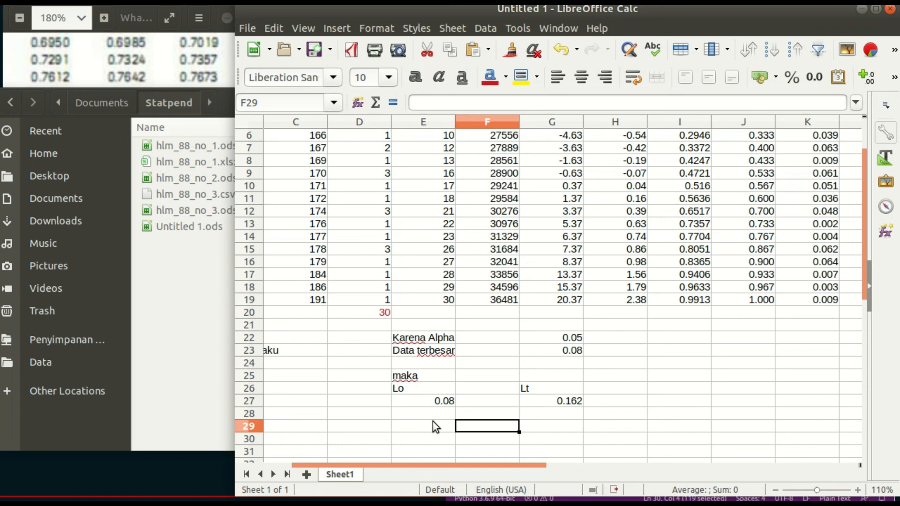
pyautogui.click(410, 428)
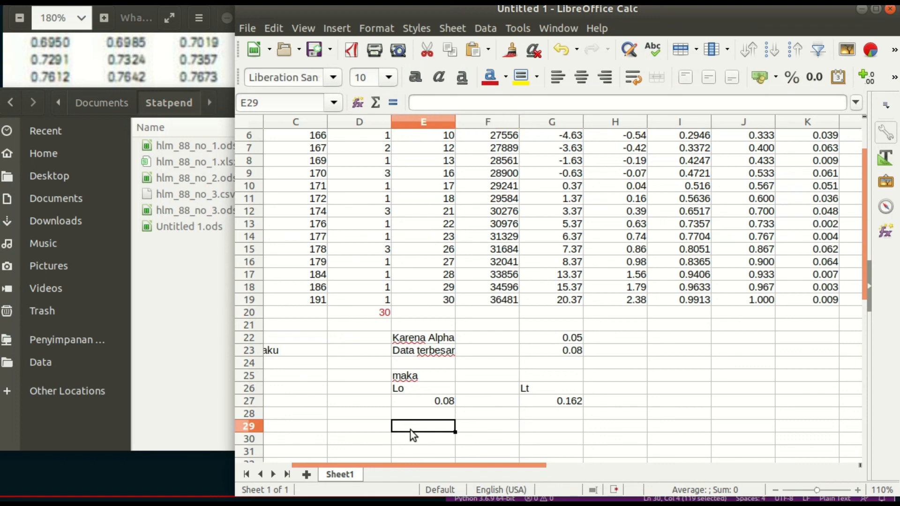
pyautogui.write('jadi')
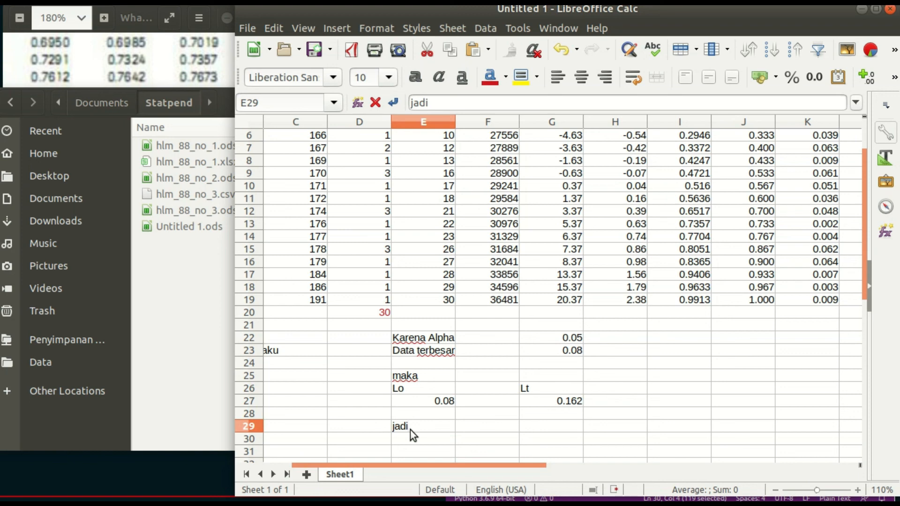
pyautogui.write(', karena Lo < Ly')
pyautogui.press('BackSpace')
pyautogui.write('t')
pyautogui.press('Return')
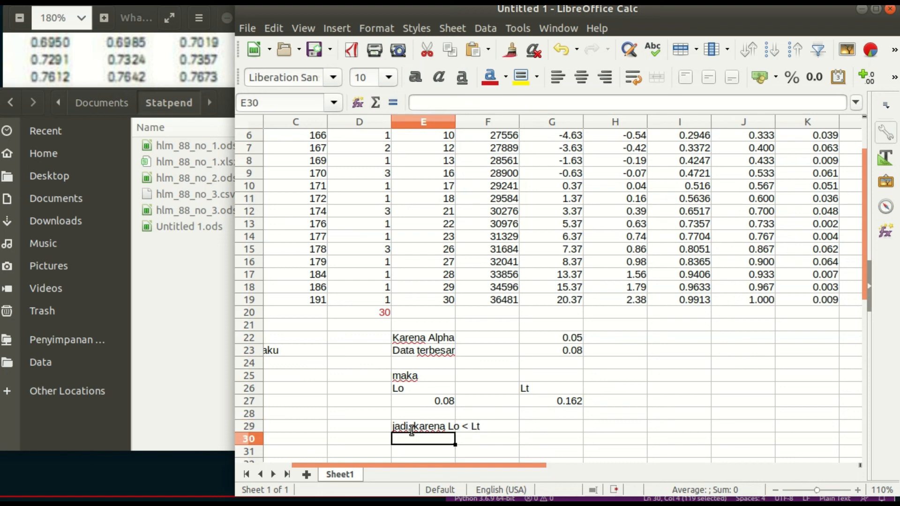
# Write the conclusion "maka data berdistribusi normal." in E30, directly below the Lo and Lt comparison
pyautogui.write('maka data berdistribusi normal')
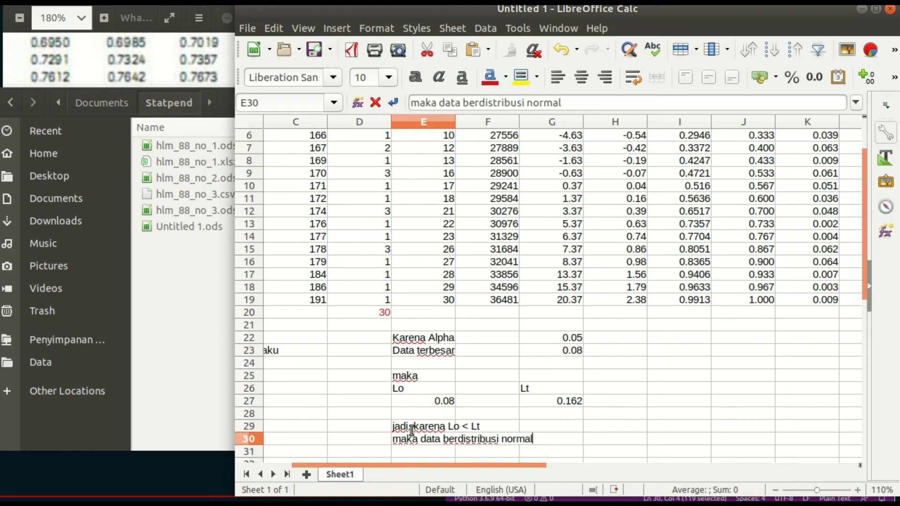
pyautogui.write('.')
pyautogui.scroll(-1, 570, 446)
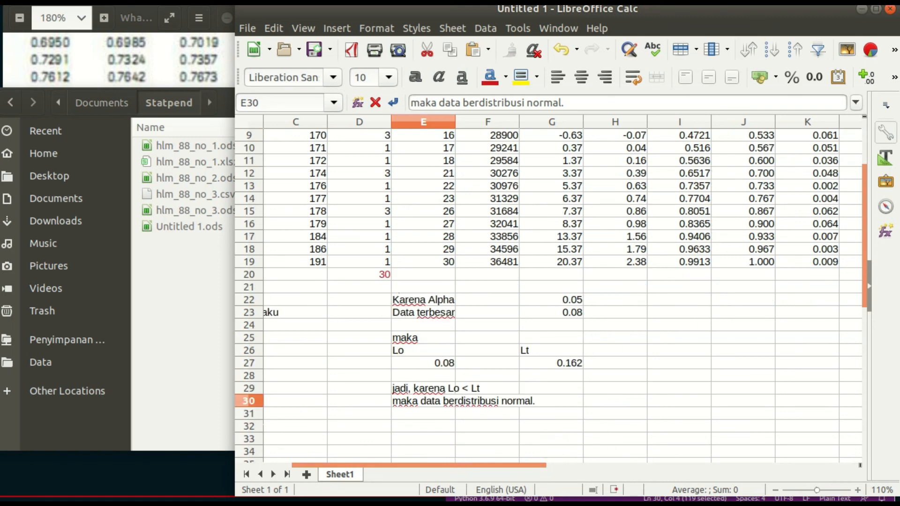